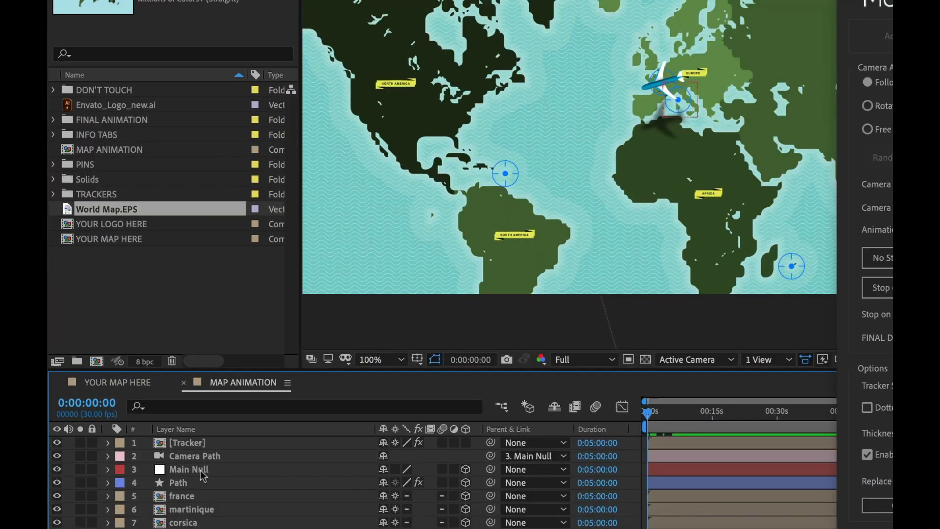
Try the Orbit and Free camera modes, then randomise the free camera's Random Seed
{"action": "left_click", "coordinate": [647, 218]}
{"action": "left_click", "coordinate": [647, 243]}
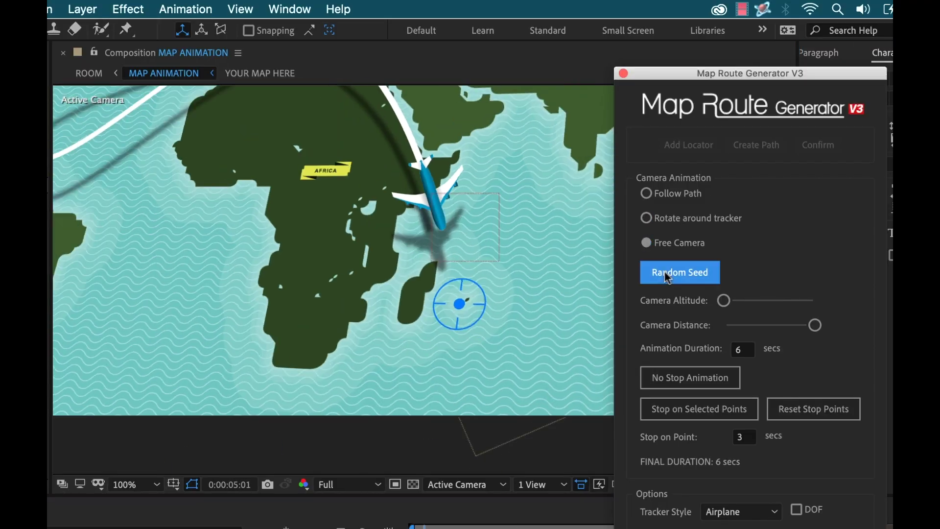
{"action": "left_click", "coordinate": [668, 277]}
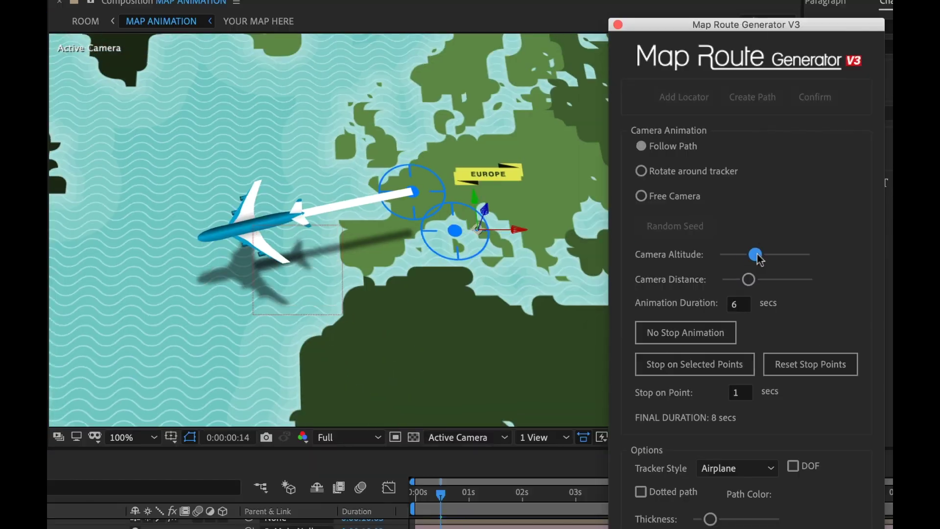
Keep the airplane as the tracker style, turn on DOF, and make the route path dotted
{"action": "left_click", "coordinate": [740, 364]}
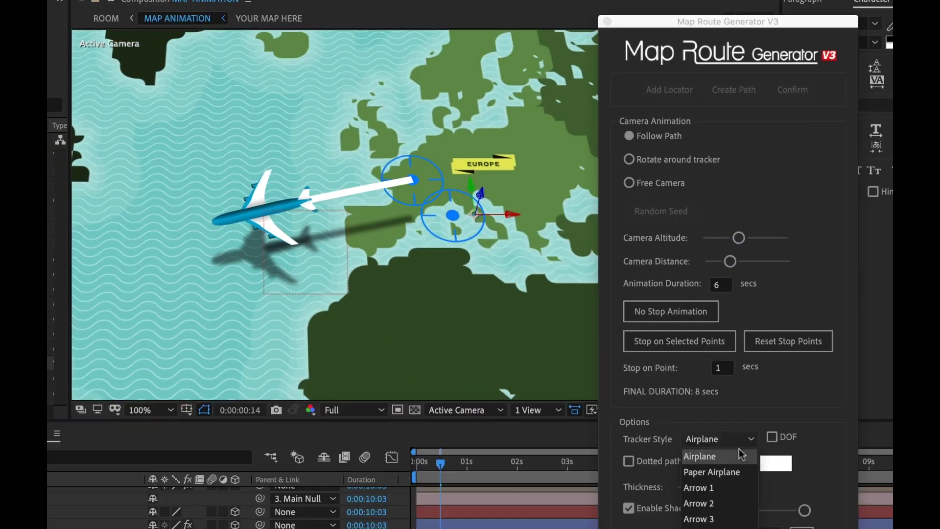
{"action": "left_click", "coordinate": [742, 456]}
{"action": "left_click", "coordinate": [772, 437]}
{"action": "left_click", "coordinate": [628, 461]}
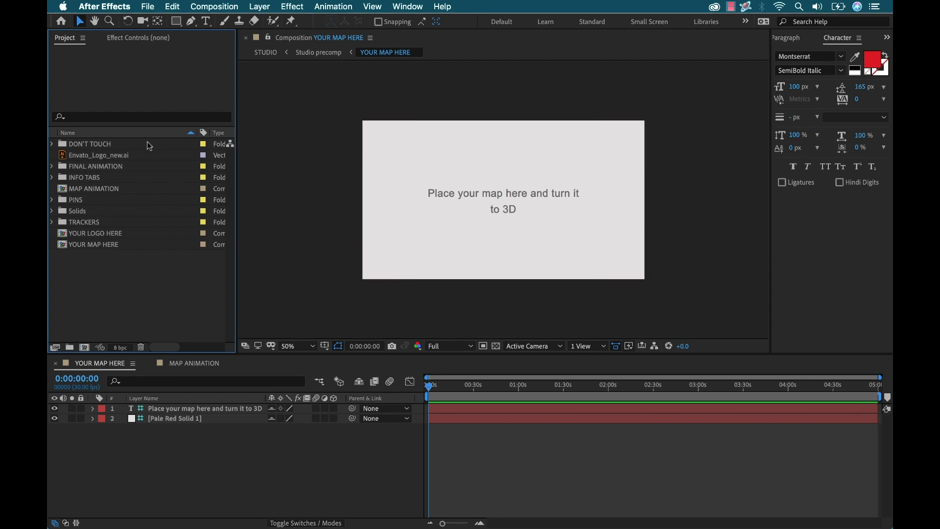
Run Map route Generator_V3_3.jsx from File > Scripts and move its panel beside the Character panel
{"action": "left_click", "coordinate": [152, 8]}
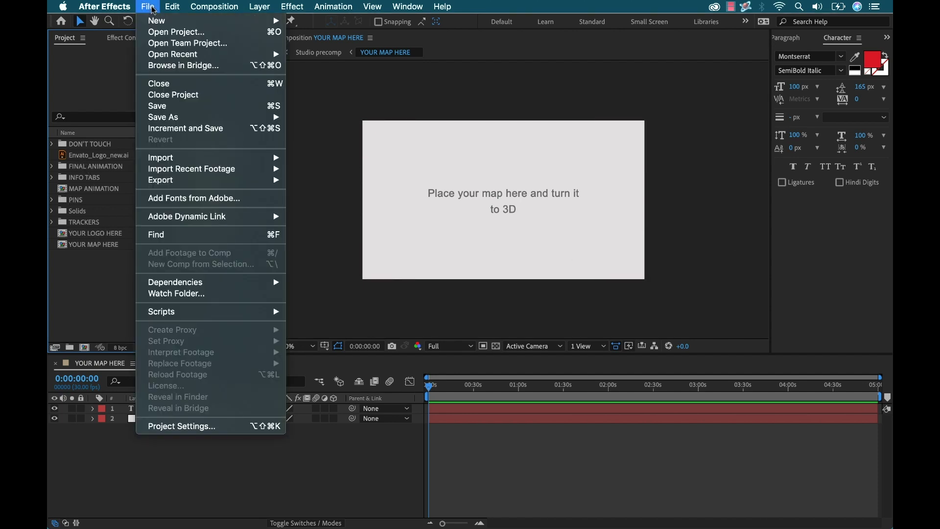
{"action": "mouse_move", "coordinate": [198, 315]}
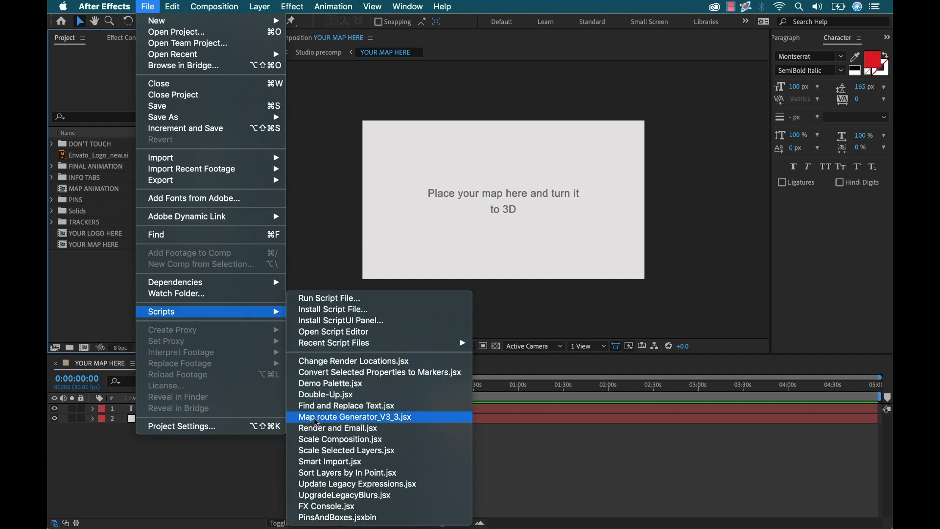
{"action": "left_click", "coordinate": [365, 421]}
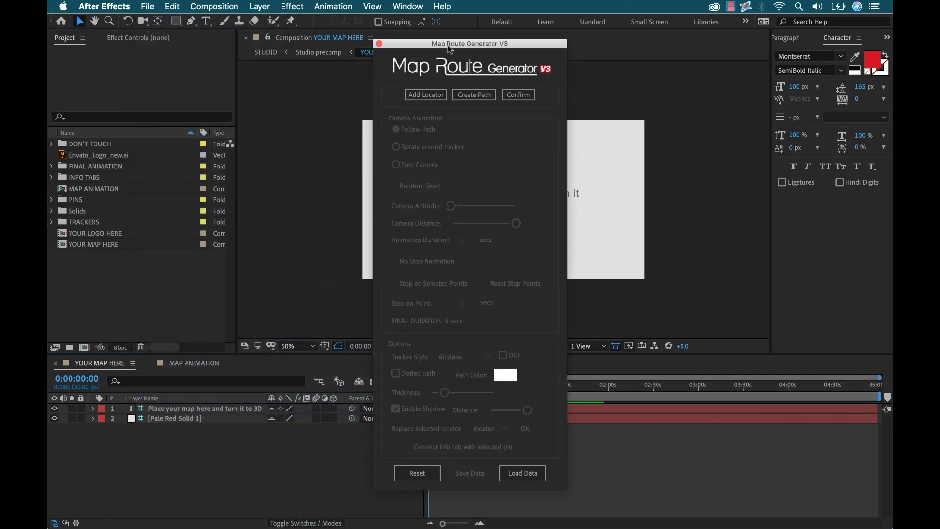
{"action": "left_click_drag", "start_coordinate": [448, 45], "coordinate": [721, 58]}
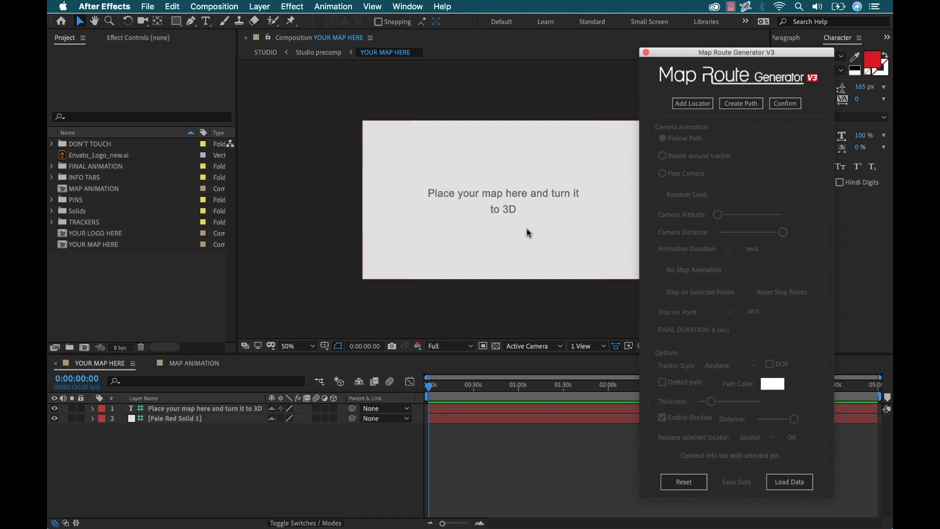
Drag World Map.EPS from the 03-graphics Finder folder into the After Effects Project panel
{"action": "key", "text": "super+Tab"}
{"action": "key", "text": "super+Tab"}
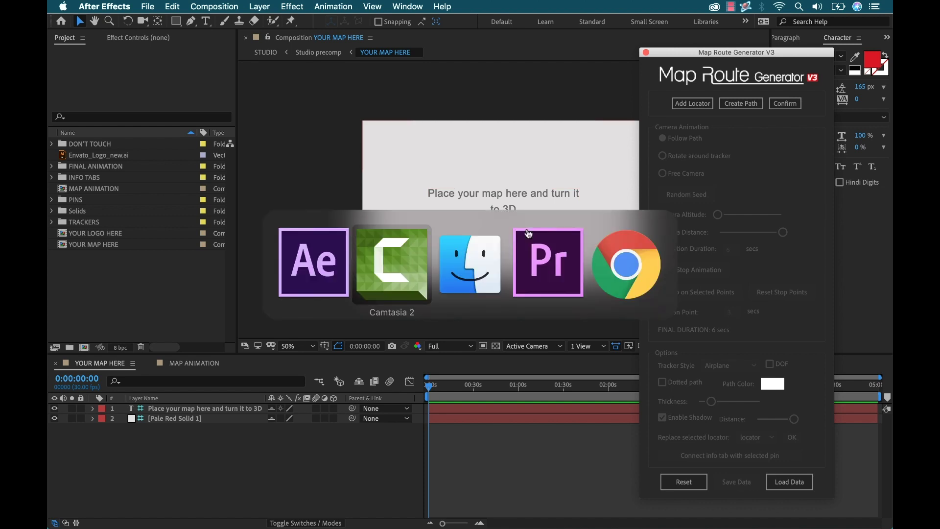
{"action": "left_click_drag", "start_coordinate": [518, 186], "coordinate": [632, 189]}
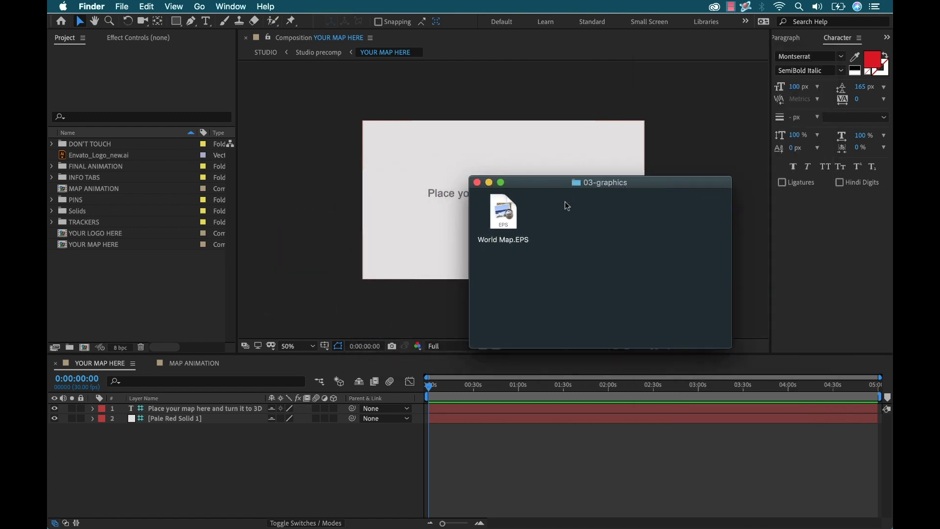
{"action": "left_click_drag", "start_coordinate": [496, 211], "coordinate": [102, 289]}
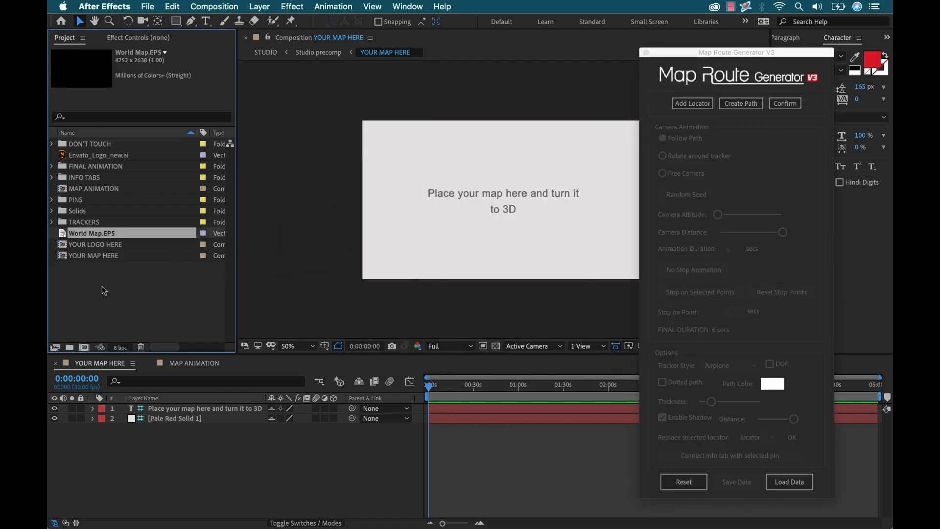
{"action": "left_click", "coordinate": [168, 291]}
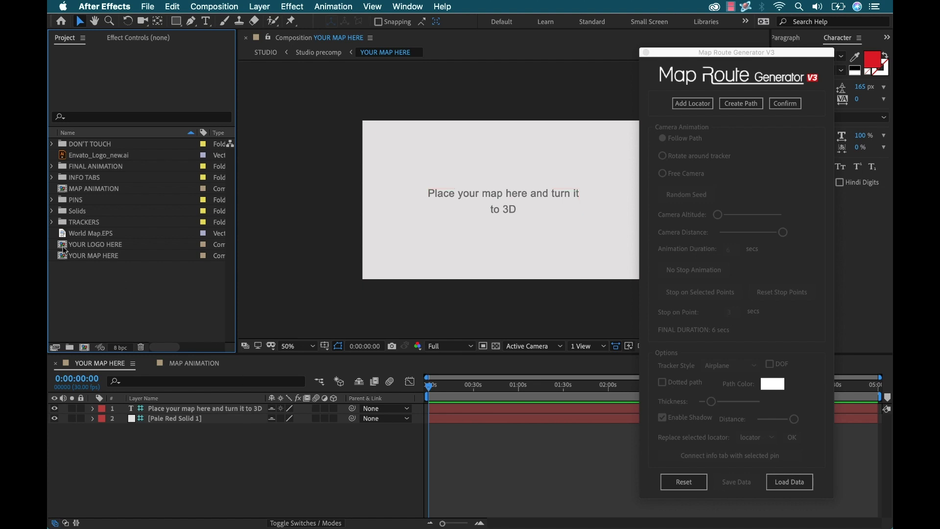
Add World Map.EPS to YOUR MAP HERE, scale it to 84%, and make it a 3D layer
{"action": "left_click", "coordinate": [92, 234]}
{"action": "left_click_drag", "start_coordinate": [80, 239], "coordinate": [164, 406]}
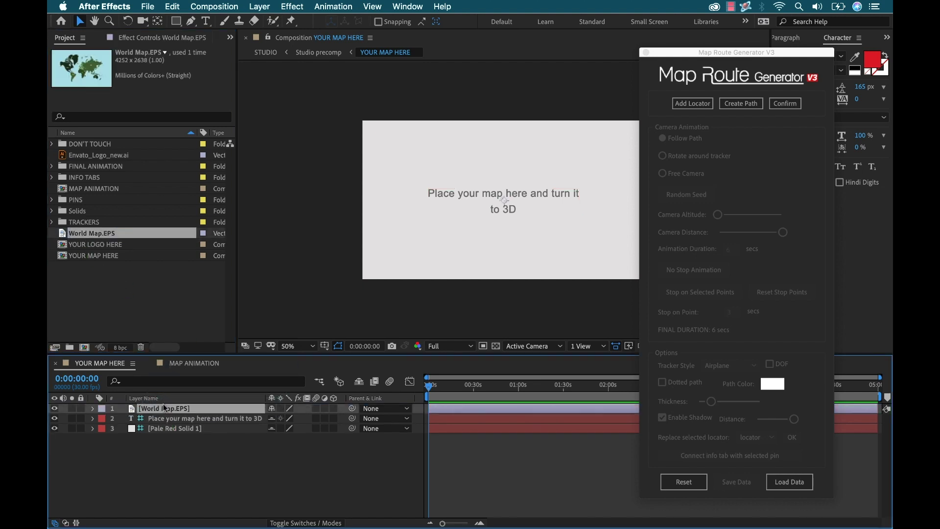
{"action": "key", "text": "s"}
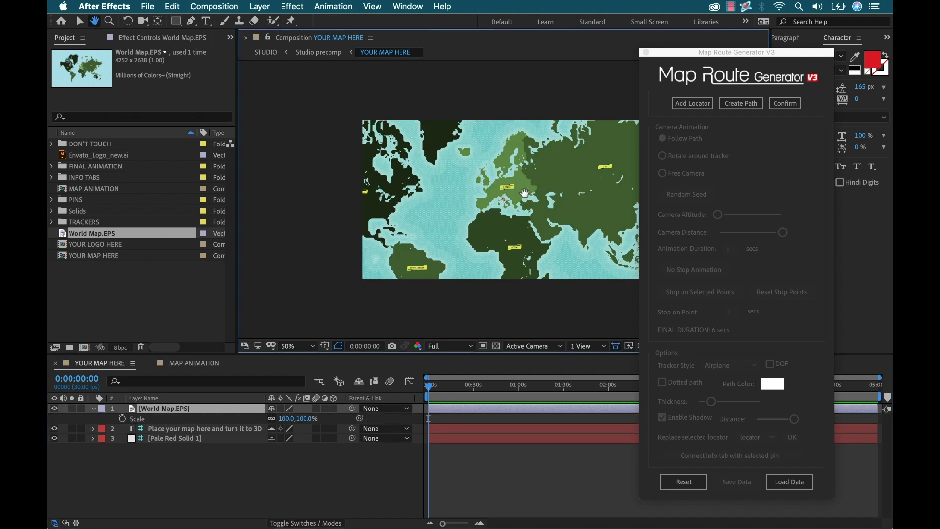
{"action": "left_click_drag", "start_coordinate": [528, 197], "coordinate": [482, 195]}
{"action": "mouse_move", "coordinate": [277, 419]}
{"action": "left_mouse_down"}
{"action": "mouse_move", "coordinate": [260, 419]}
{"action": "mouse_move", "coordinate": [275, 416]}
{"action": "left_mouse_up"}
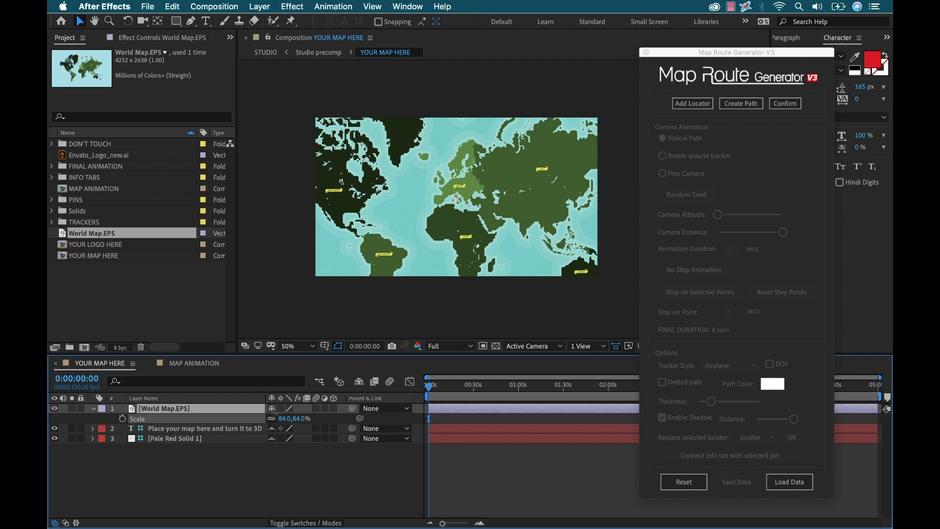
{"action": "left_click", "coordinate": [285, 419]}
{"action": "left_click", "coordinate": [116, 408]}
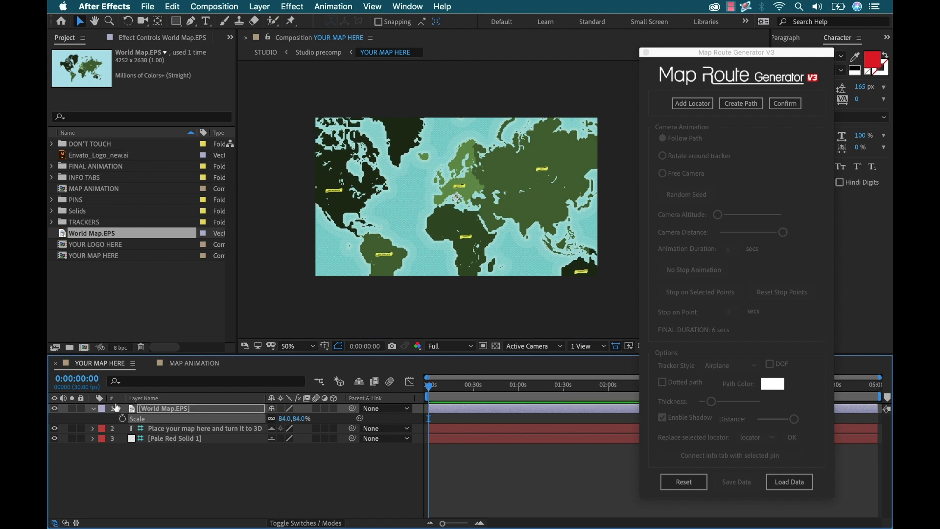
{"action": "left_click", "coordinate": [93, 409]}
{"action": "left_click", "coordinate": [191, 442]}
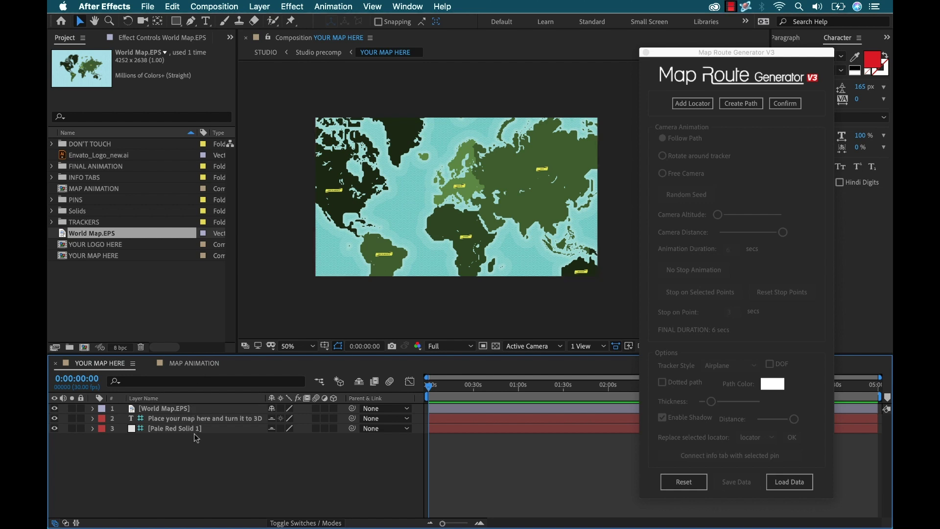
{"action": "left_click", "coordinate": [334, 409]}
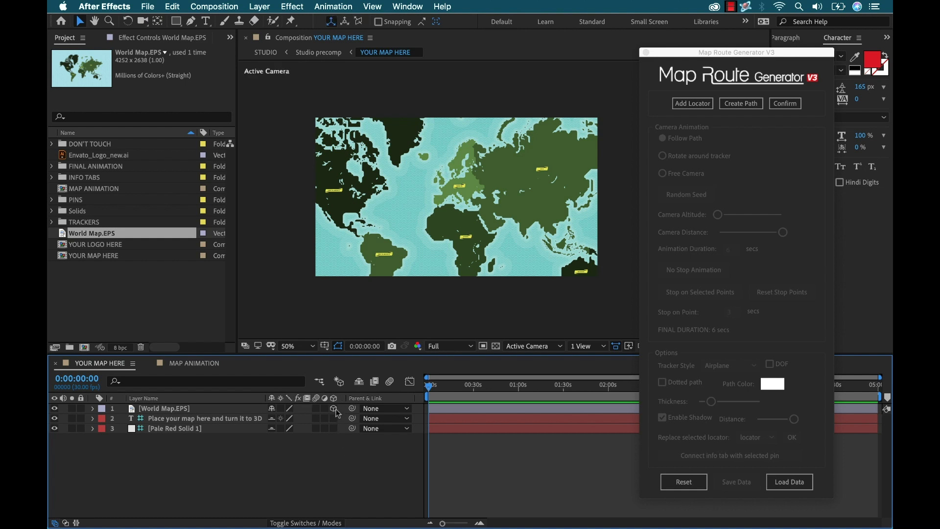
Show MAP ANIMATION with Title/Action Safe guides hidden, zoomed out to 50% over the map
{"action": "left_click", "coordinate": [186, 365]}
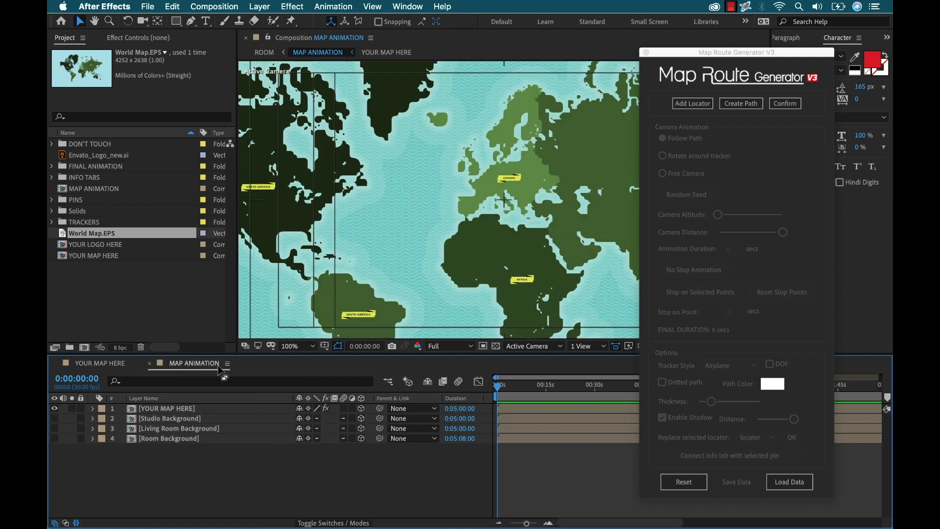
{"action": "left_click", "coordinate": [324, 346]}
{"action": "left_click", "coordinate": [360, 356]}
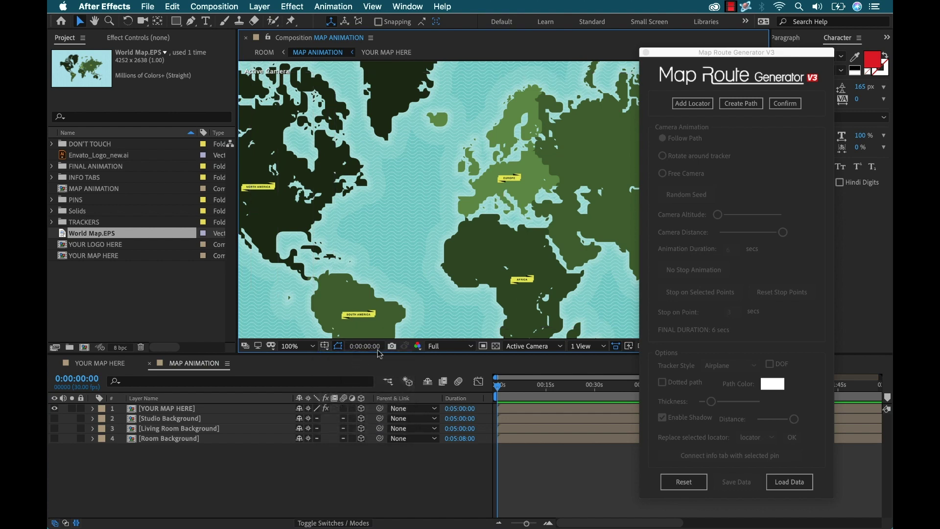
{"action": "key", "text": "comma"}
{"action": "left_click_drag", "start_coordinate": [555, 239], "coordinate": [496, 237]}
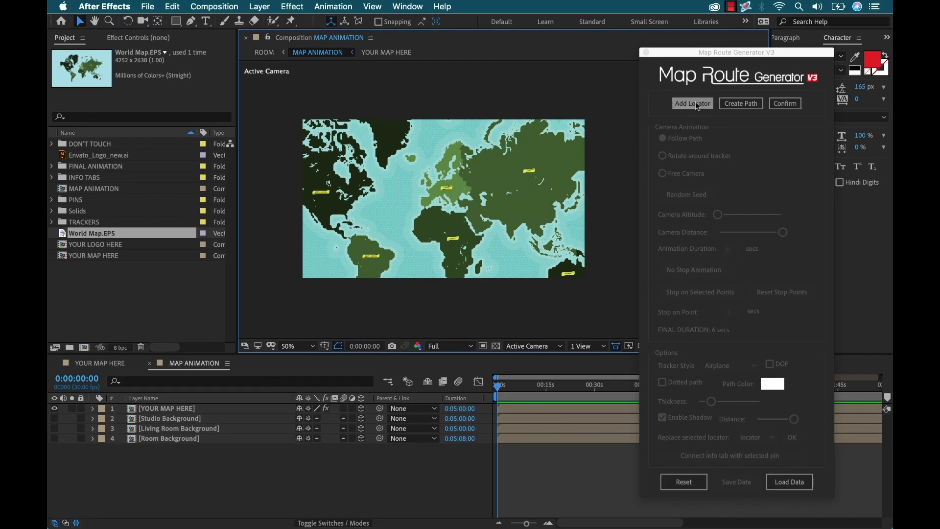
Add locators with Add Locator until four markers sit on the world map
{"action": "left_click", "coordinate": [692, 104]}
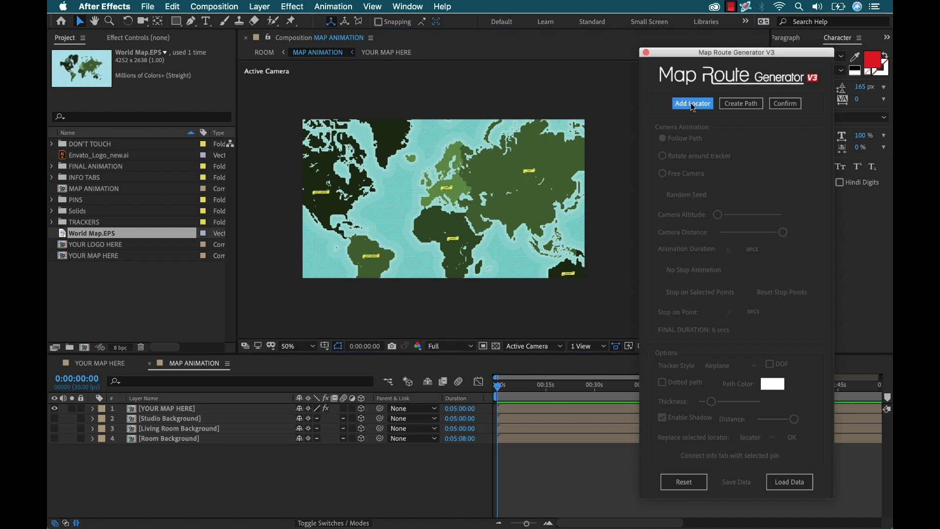
{"action": "left_click", "coordinate": [692, 104]}
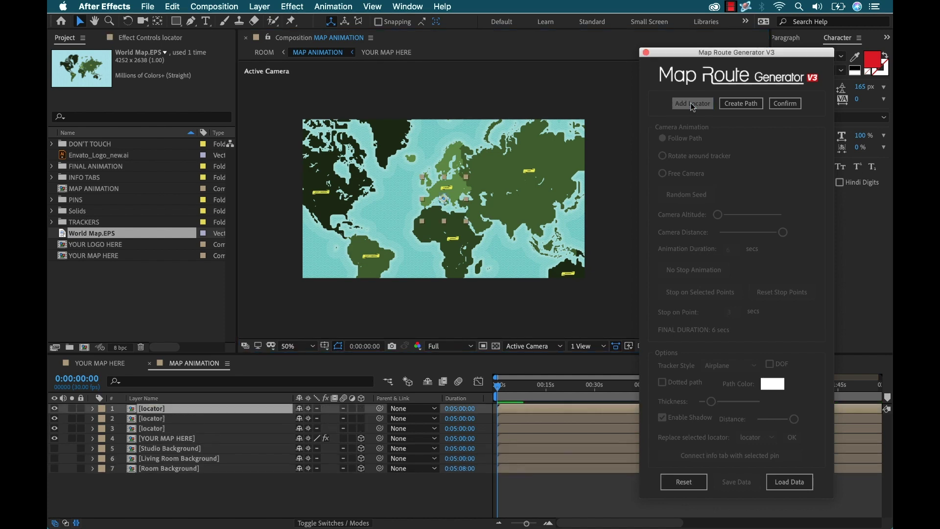
{"action": "left_click", "coordinate": [693, 104]}
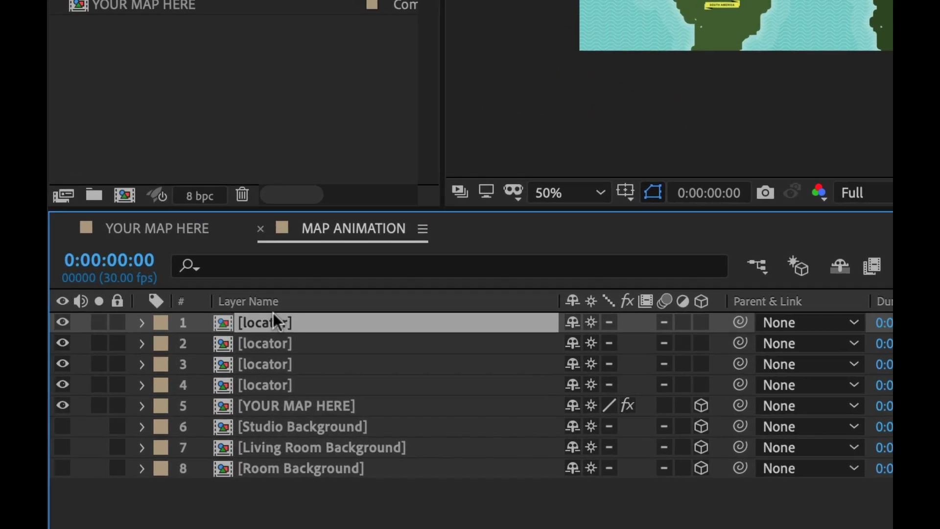
Rename the first two locator layers france and martinique
{"action": "key", "text": "Return"}
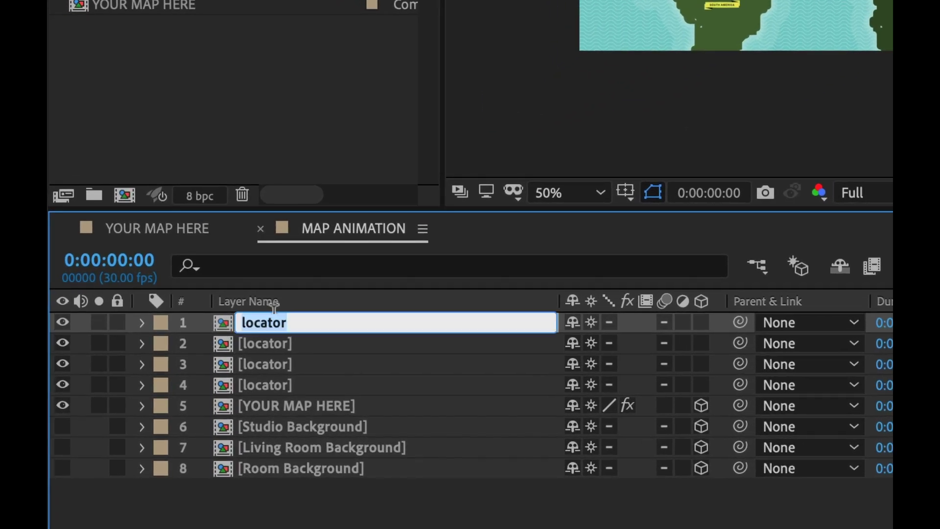
{"action": "type", "text": "france"}
{"action": "key", "text": "Return"}
{"action": "left_click", "coordinate": [253, 342]}
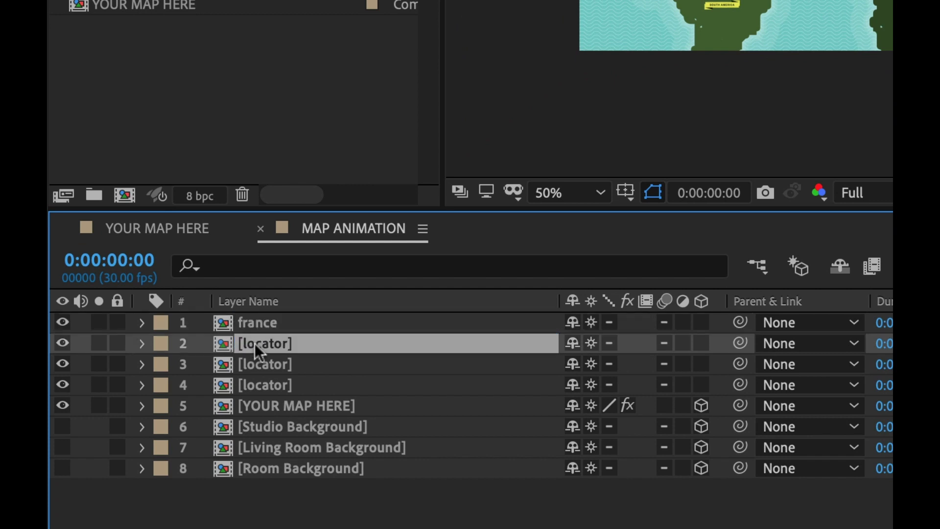
{"action": "key", "text": "Return"}
{"action": "type", "text": "martinique"}
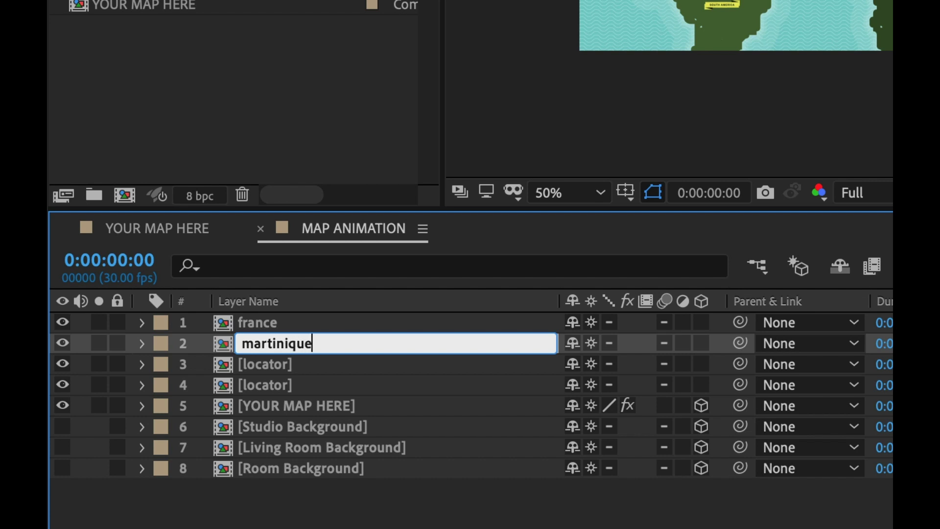
{"action": "key", "text": "Return"}
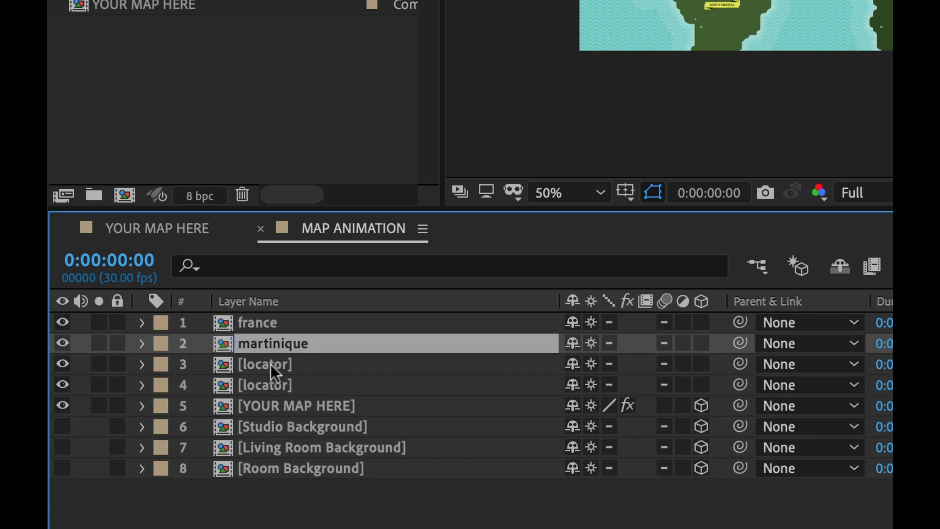
Rename the third and fourth locator layers corsica and réunion
{"action": "left_click", "coordinate": [270, 363]}
{"action": "key", "text": "Return"}
{"action": "type", "text": "corsi"}
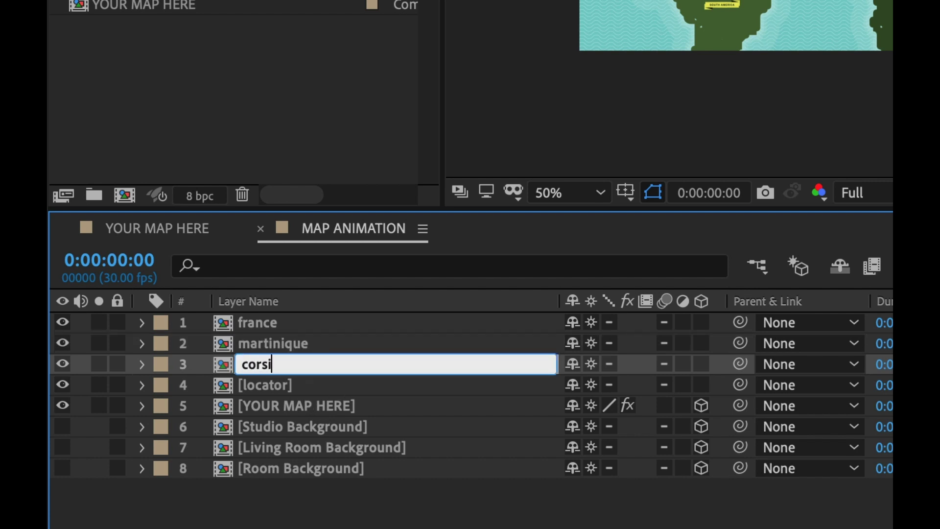
{"action": "type", "text": "ca'"}
{"action": "key", "text": "Return"}
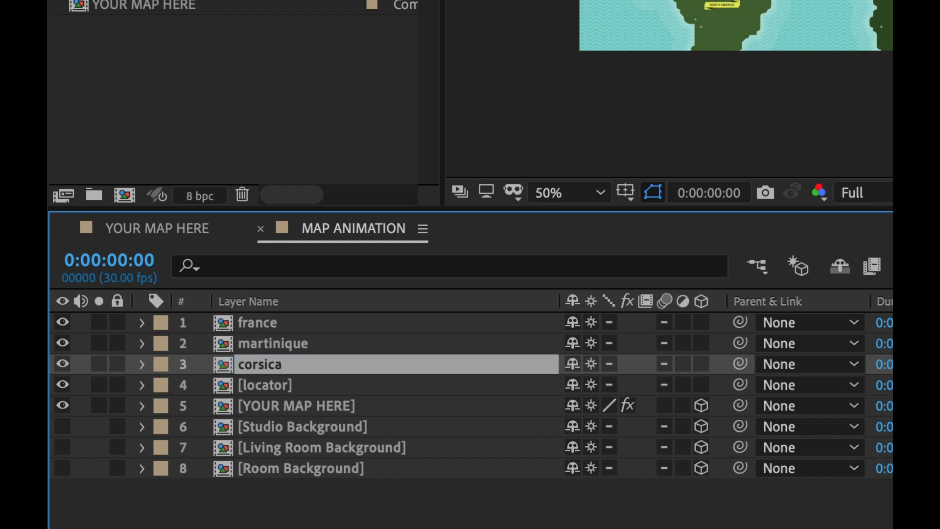
{"action": "left_click", "coordinate": [259, 386]}
{"action": "key", "text": "Return"}
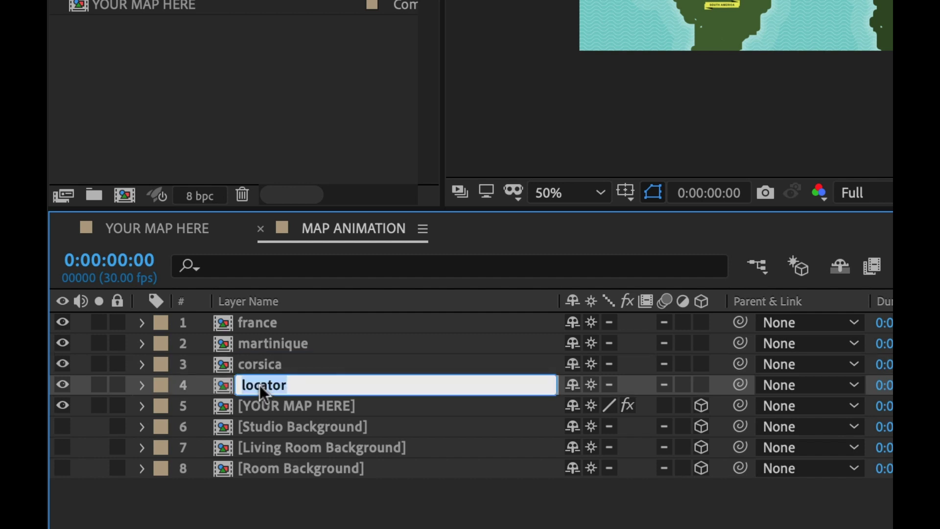
{"action": "type", "text": "re"}
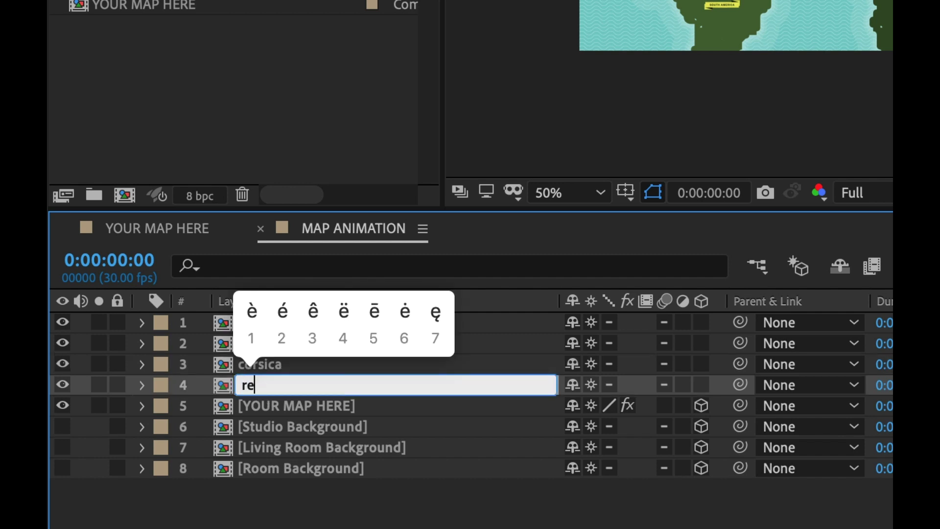
{"action": "type", "text": "2"}
{"action": "type", "text": "union"}
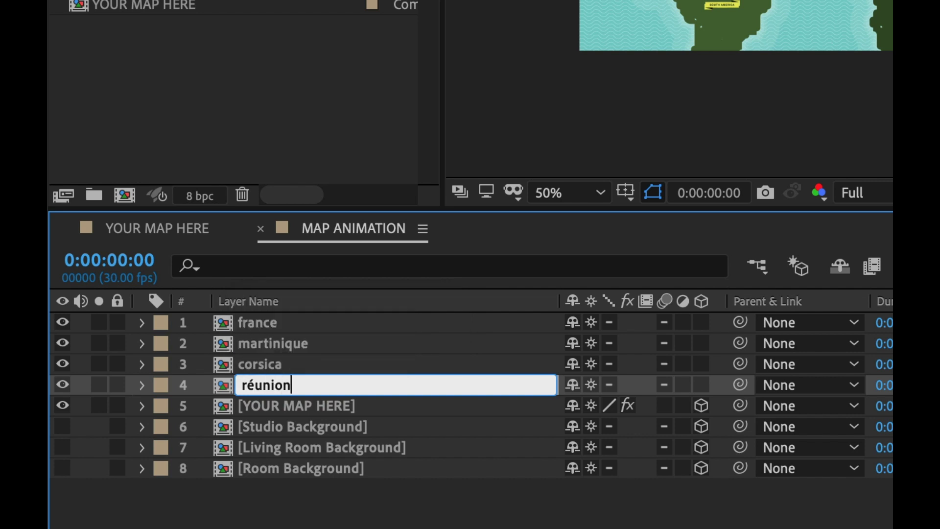
{"action": "key", "text": "Return"}
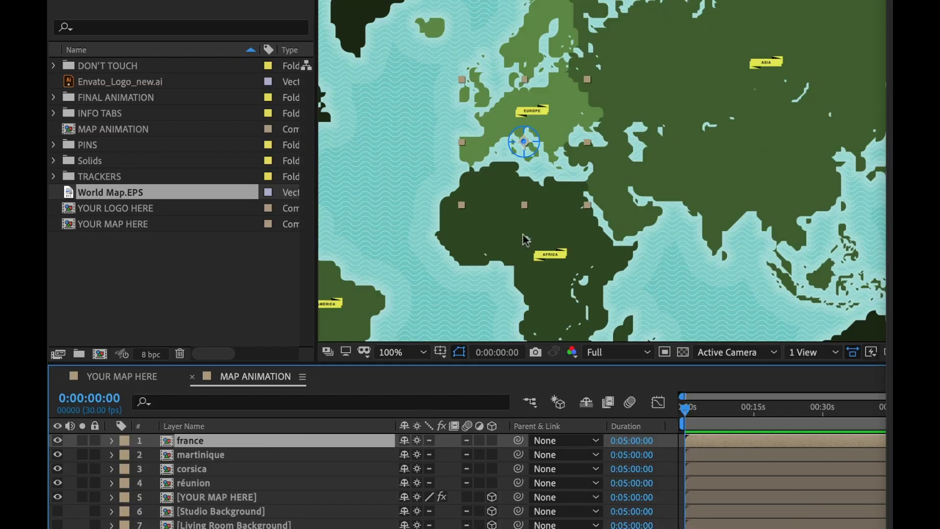
Move the france locator onto France and the martinique locator into the Caribbean
{"action": "left_click_drag", "start_coordinate": [530, 150], "coordinate": [500, 132]}
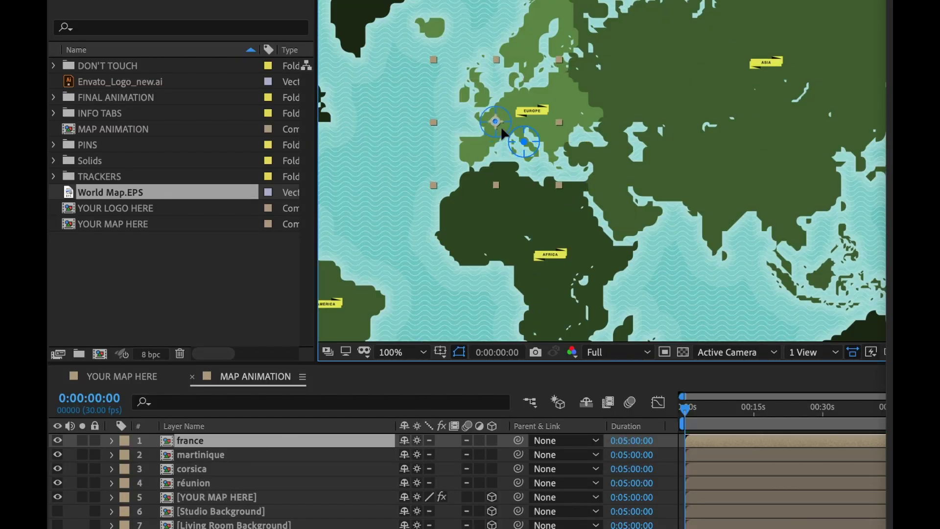
{"action": "key", "text": "F2"}
{"action": "left_click_drag", "start_coordinate": [496, 280], "coordinate": [704, 248]}
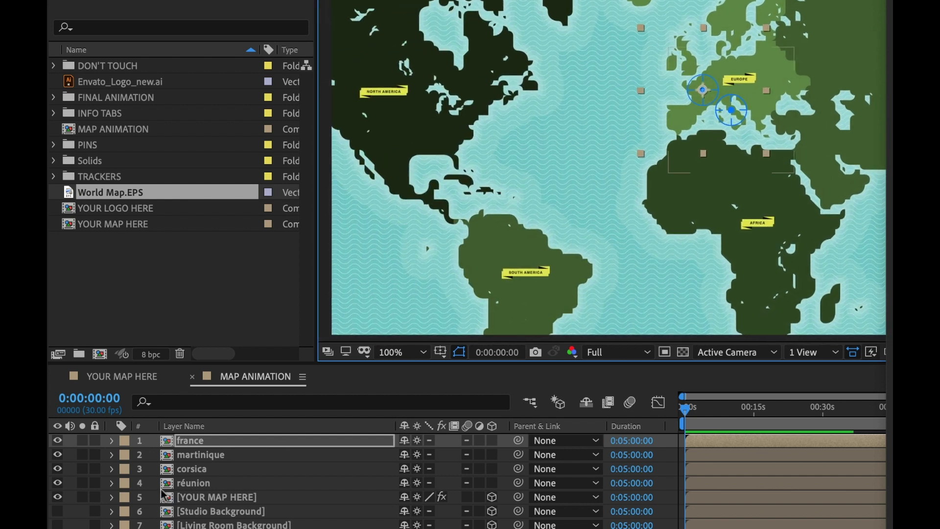
{"action": "left_click", "coordinate": [205, 455]}
{"action": "left_click_drag", "start_coordinate": [736, 124], "coordinate": [516, 208]}
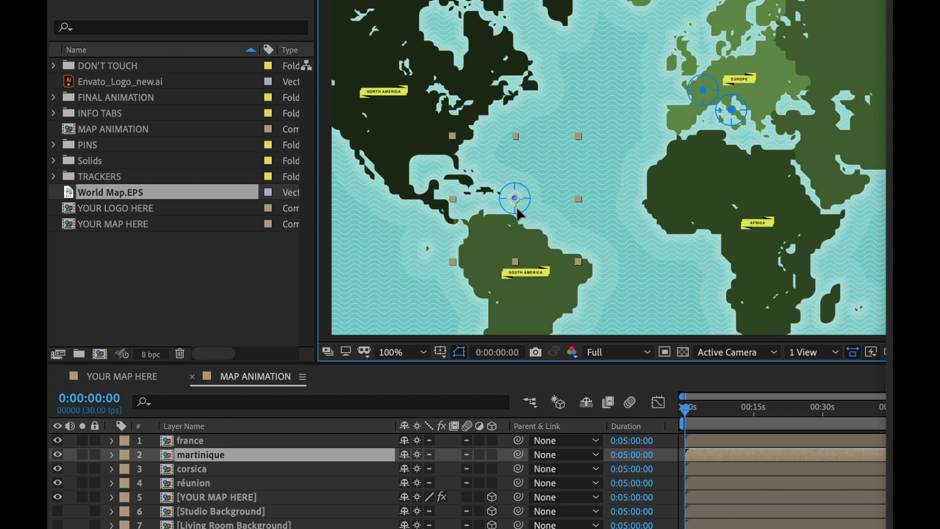
{"action": "key", "text": "Return"}
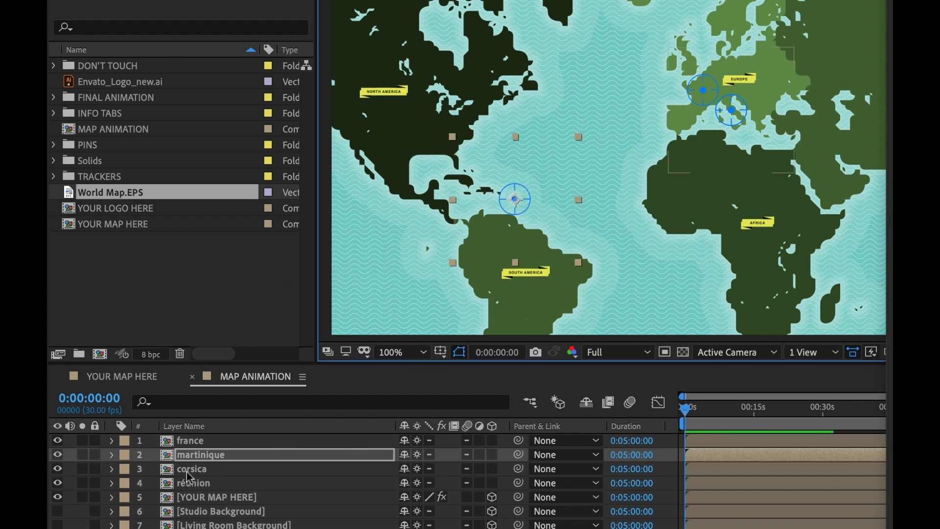
Place the corsica locator on Corsica and the réunion locator in the Indian Ocean, then recentre the map
{"action": "left_click", "coordinate": [194, 473]}
{"action": "left_click_drag", "start_coordinate": [735, 114], "coordinate": [724, 115]}
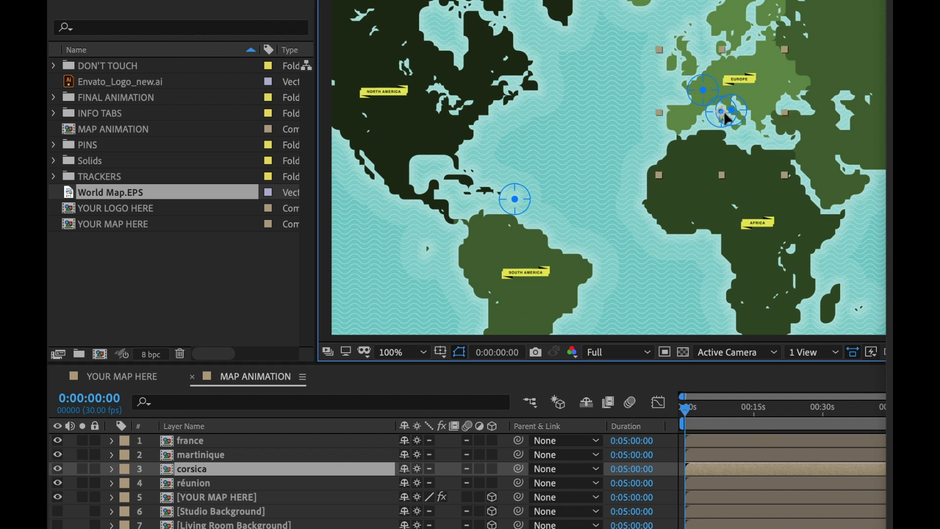
{"action": "key", "text": "Return"}
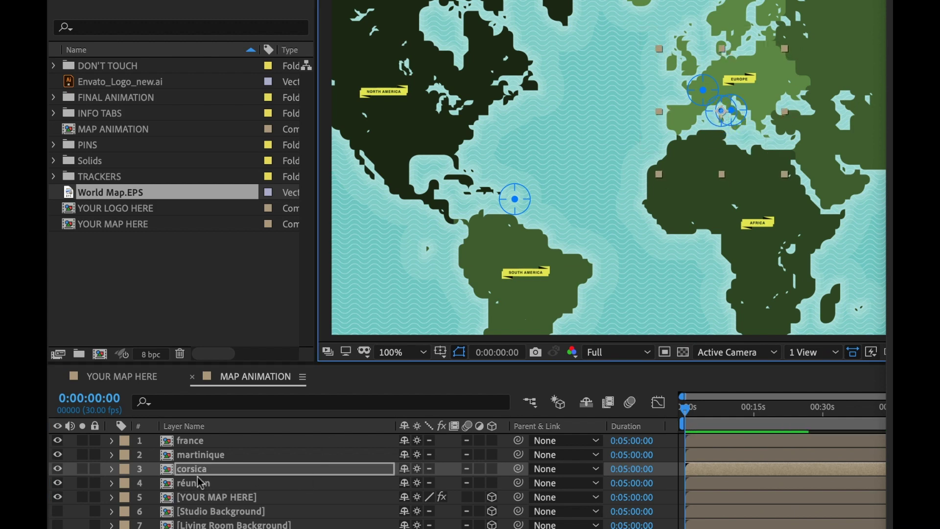
{"action": "left_click", "coordinate": [200, 482]}
{"action": "left_click_drag", "start_coordinate": [695, 228], "coordinate": [518, 151]}
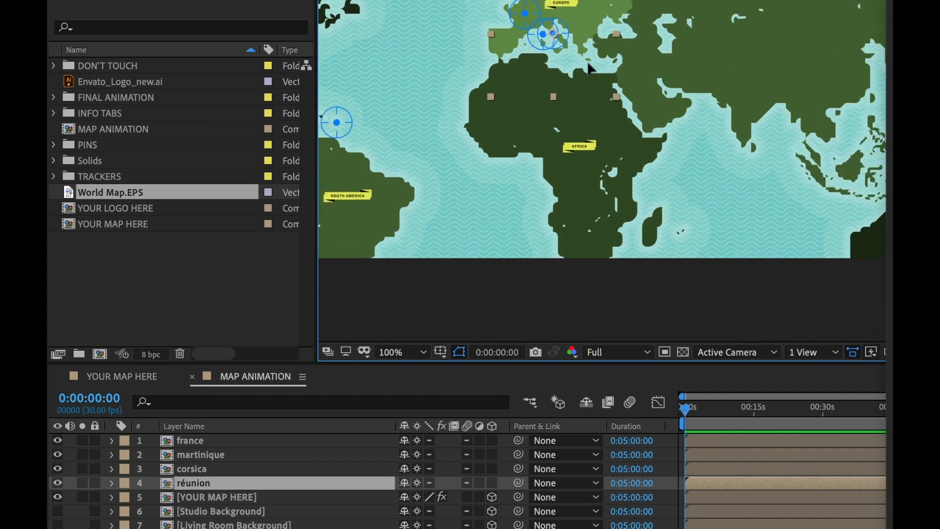
{"action": "left_click_drag", "start_coordinate": [590, 68], "coordinate": [716, 268]}
{"action": "key", "text": "Return"}
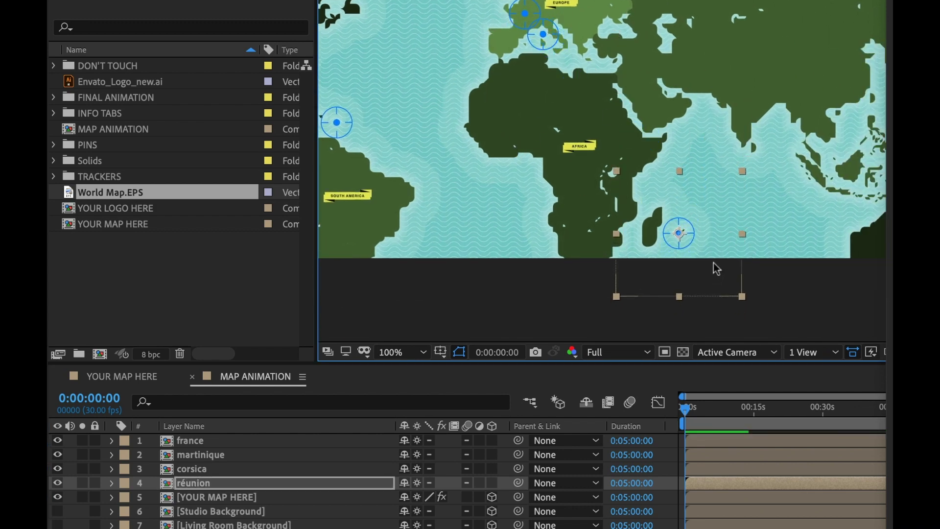
{"action": "scroll", "coordinate": [713, 263], "scroll_direction": "down", "scroll_amount": 2}
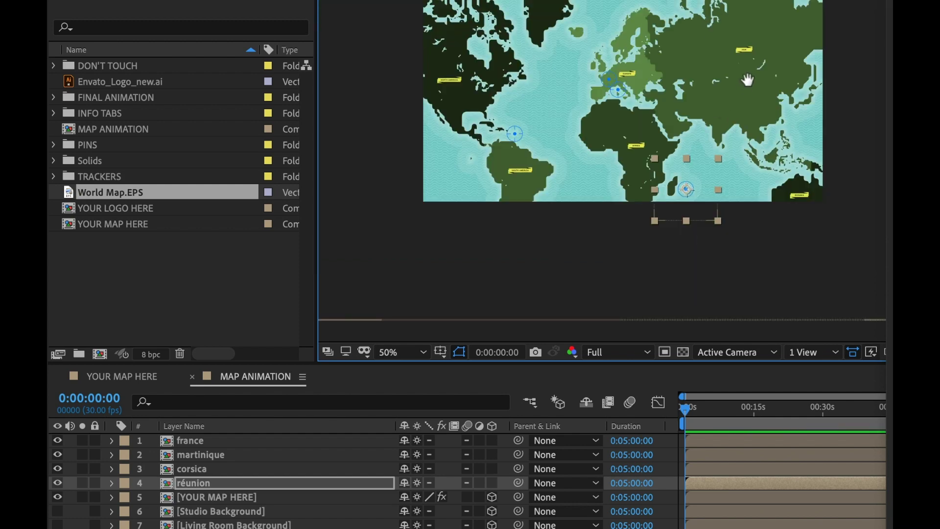
{"action": "left_click_drag", "start_coordinate": [749, 78], "coordinate": [747, 122]}
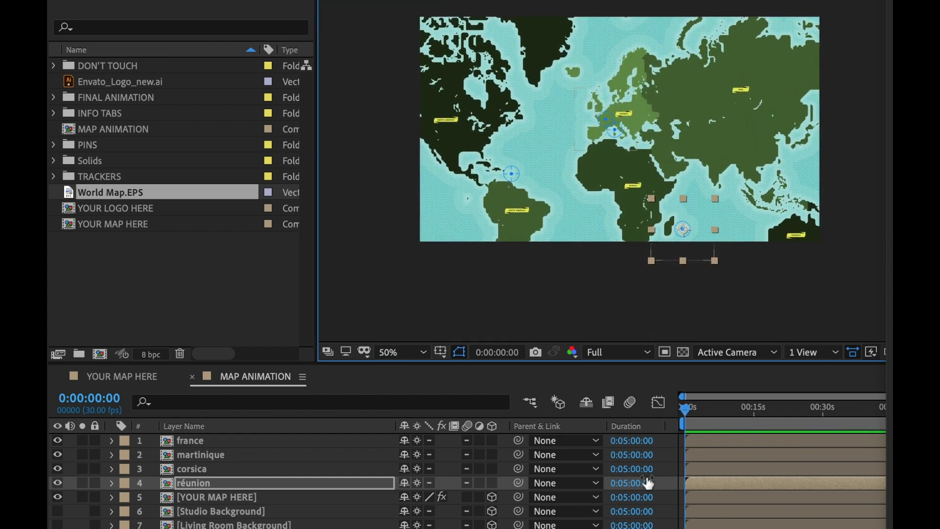
{"action": "key", "text": "ctrl+shift+a"}
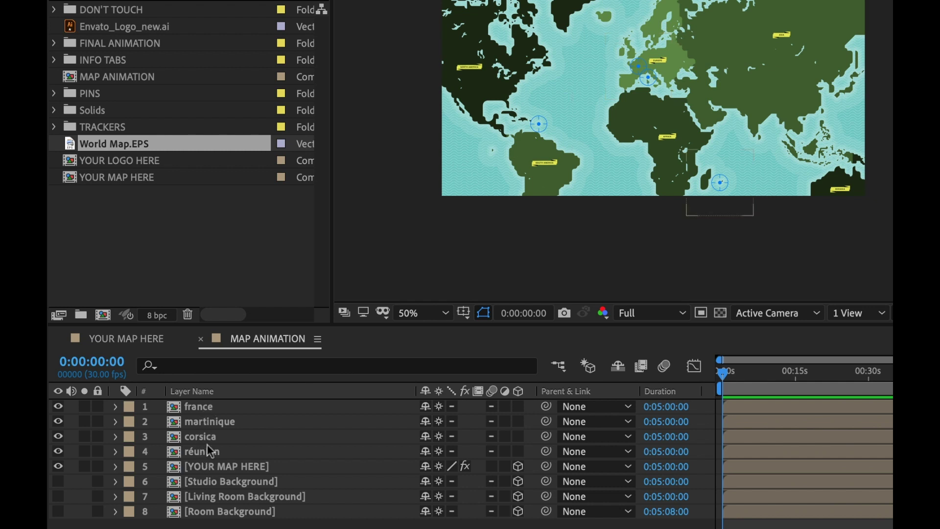
Create a route through the france, martinique, corsica and réunion locators and bend its curve near Martinique
{"action": "left_click", "coordinate": [209, 411]}
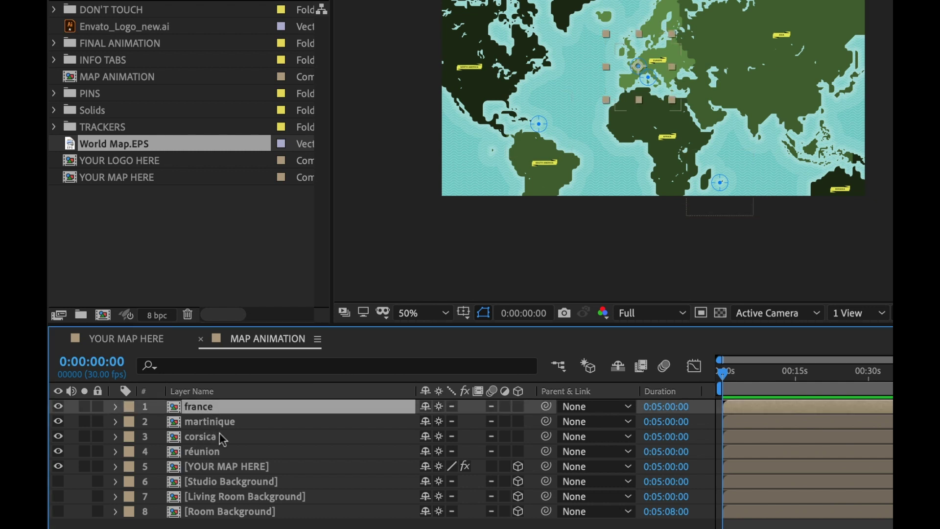
{"action": "left_click", "coordinate": [202, 454], "text": "shift"}
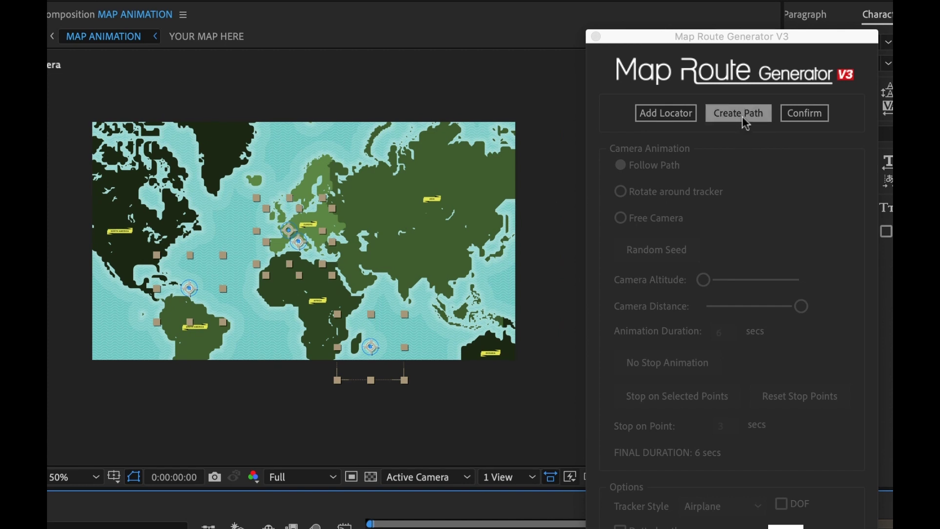
{"action": "left_click", "coordinate": [742, 116]}
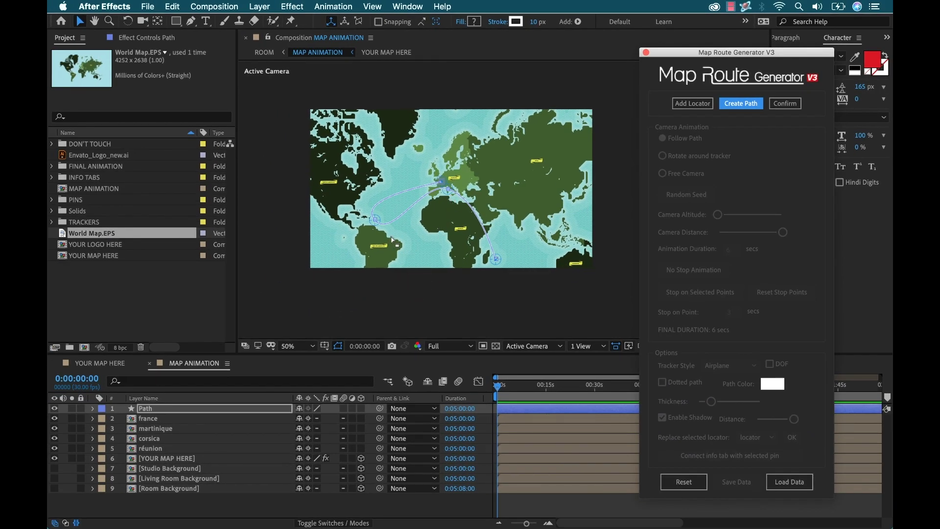
{"action": "scroll", "coordinate": [381, 203], "scroll_direction": "up", "scroll_amount": 2}
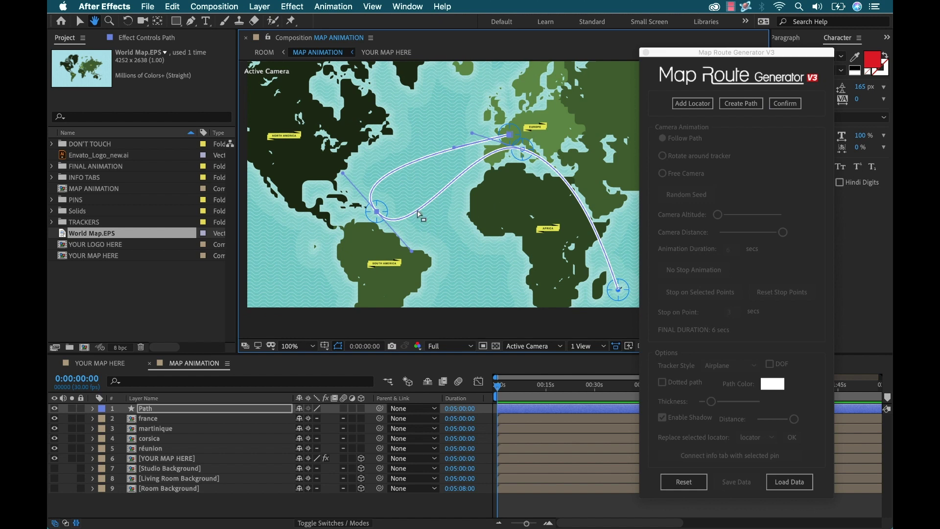
{"action": "left_click_drag", "start_coordinate": [344, 175], "coordinate": [353, 171]}
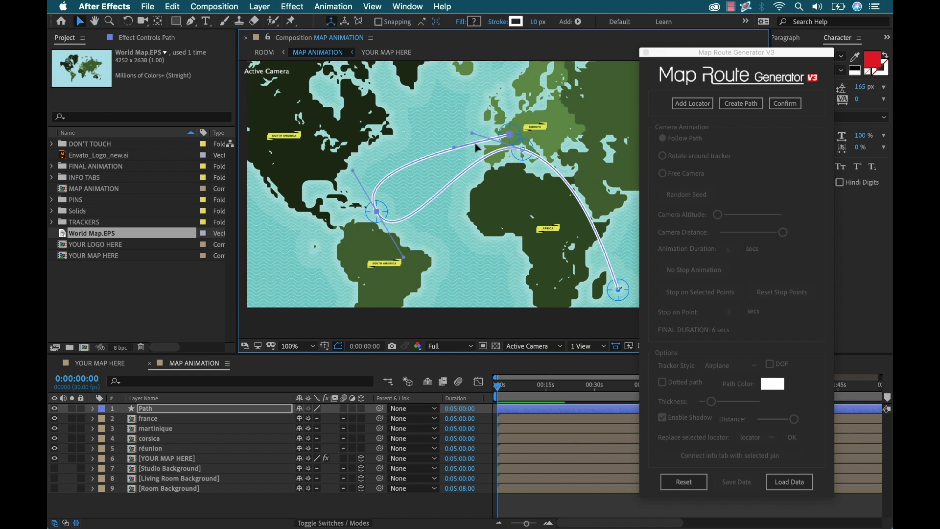
{"action": "left_click", "coordinate": [785, 103]}
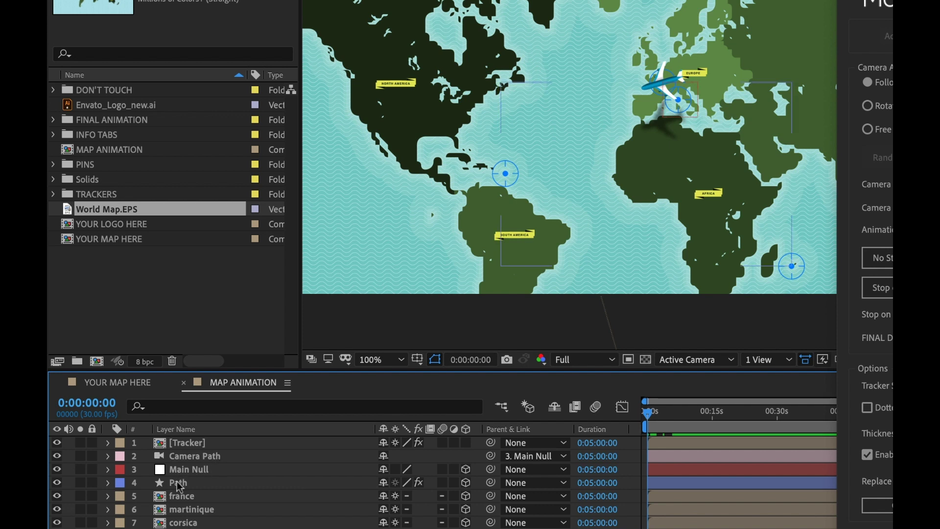
Scrub to about one second to preview the airplane leaving France over the Atlantic
{"action": "left_click_drag", "start_coordinate": [648, 415], "coordinate": [655, 417]}
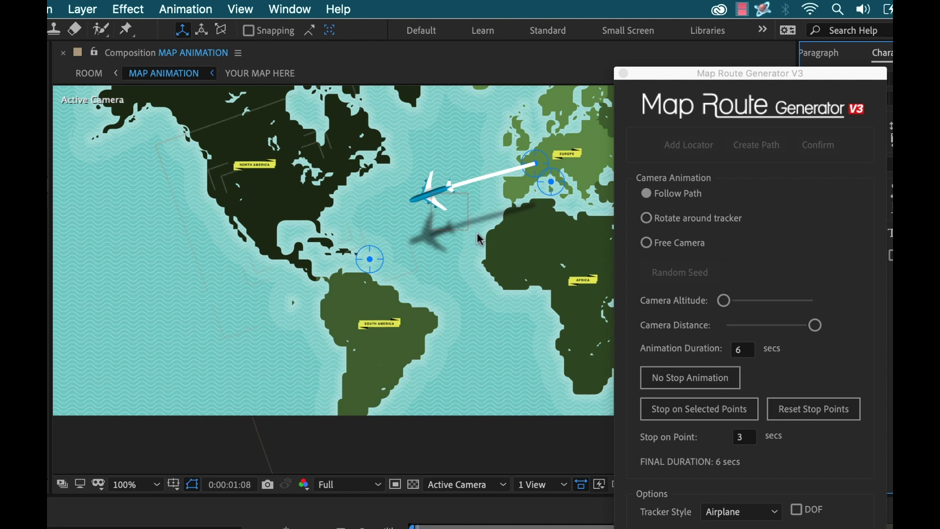
Try the Orbit and Free camera modes and generate a new random camera angle
{"action": "left_click", "coordinate": [646, 218]}
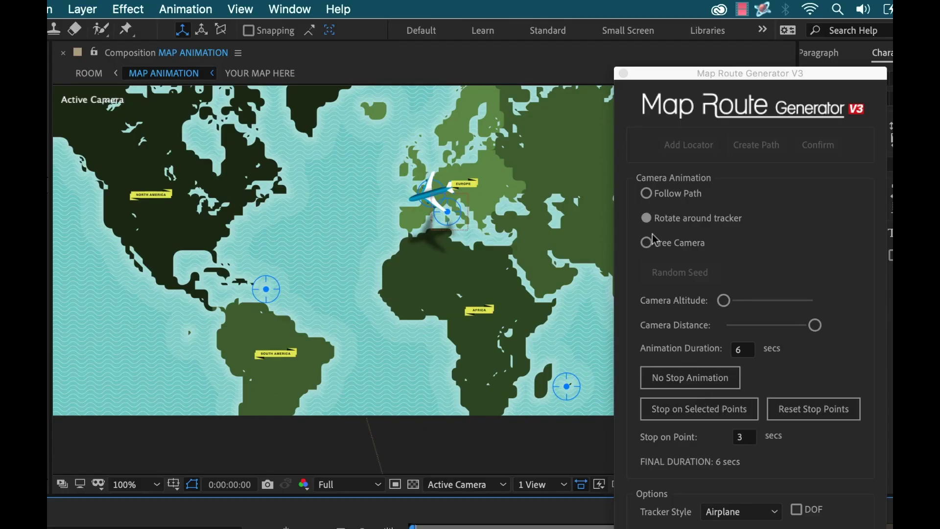
{"action": "left_click", "coordinate": [647, 245]}
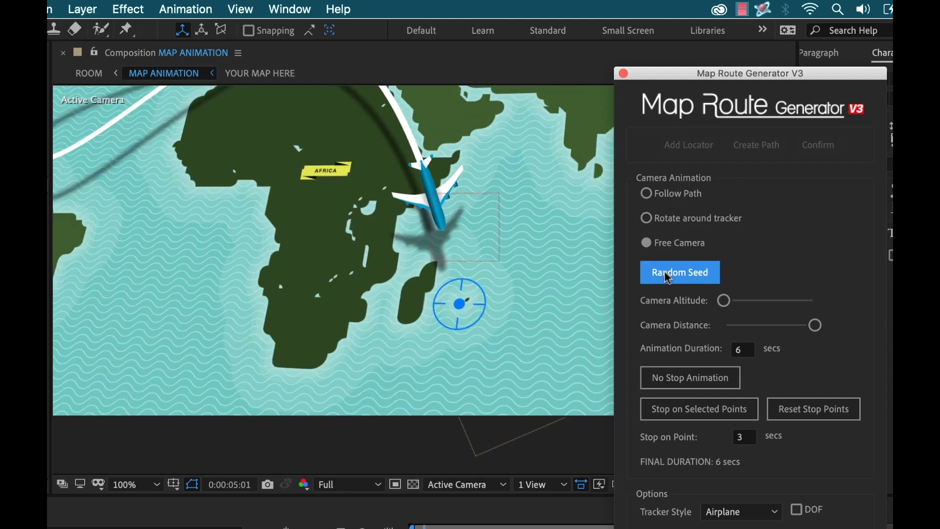
{"action": "left_click", "coordinate": [665, 272]}
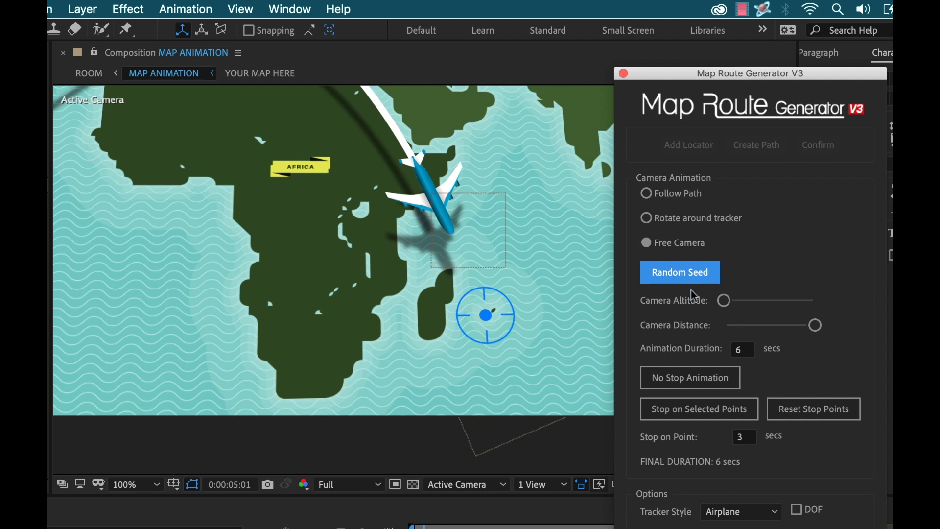
Tune Camera Altitude and pull Camera Distance back until the whole world map is framed
{"action": "left_click", "coordinate": [724, 299]}
{"action": "left_click_drag", "start_coordinate": [725, 303], "coordinate": [795, 302]}
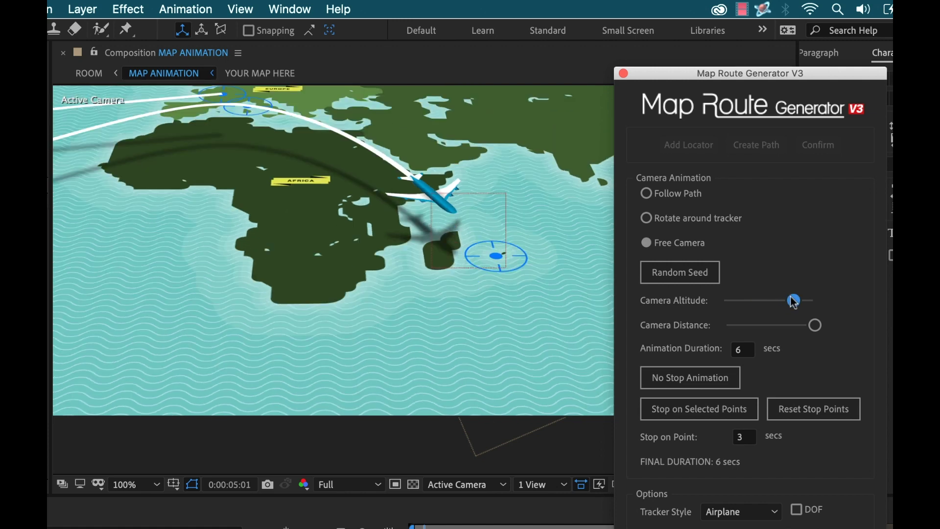
{"action": "left_click_drag", "start_coordinate": [795, 301], "coordinate": [754, 301]}
{"action": "left_click_drag", "start_coordinate": [808, 327], "coordinate": [737, 329]}
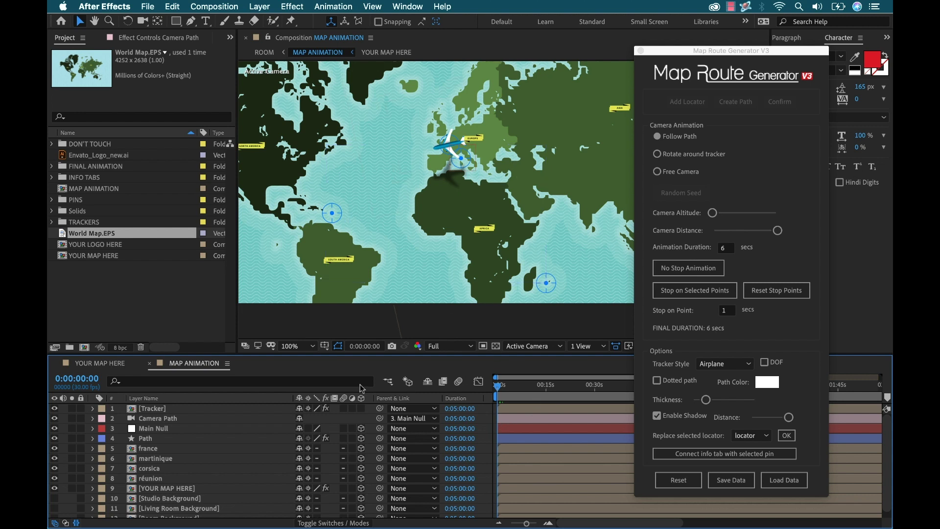
Reveal the top layers' keyframes and scrub back and forth through the flight
{"action": "key", "text": "u"}
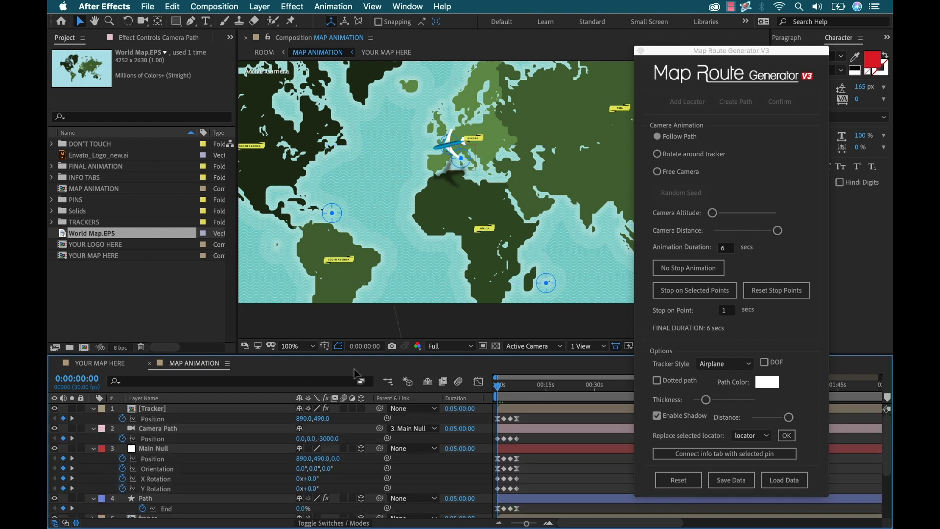
{"action": "scroll", "coordinate": [526, 436], "scroll_direction": "down", "scroll_amount": 1}
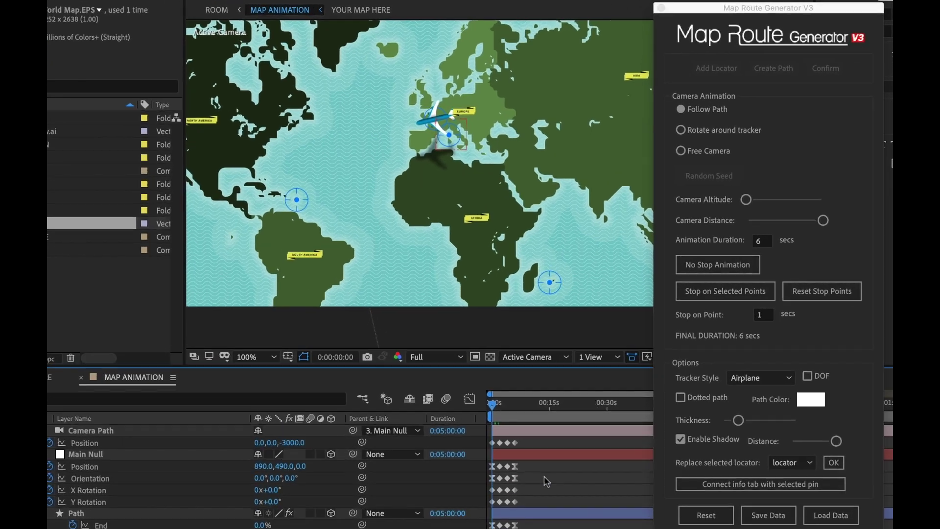
{"action": "scroll", "coordinate": [547, 481], "scroll_direction": "up", "scroll_amount": 1}
{"action": "left_click", "coordinate": [496, 403]}
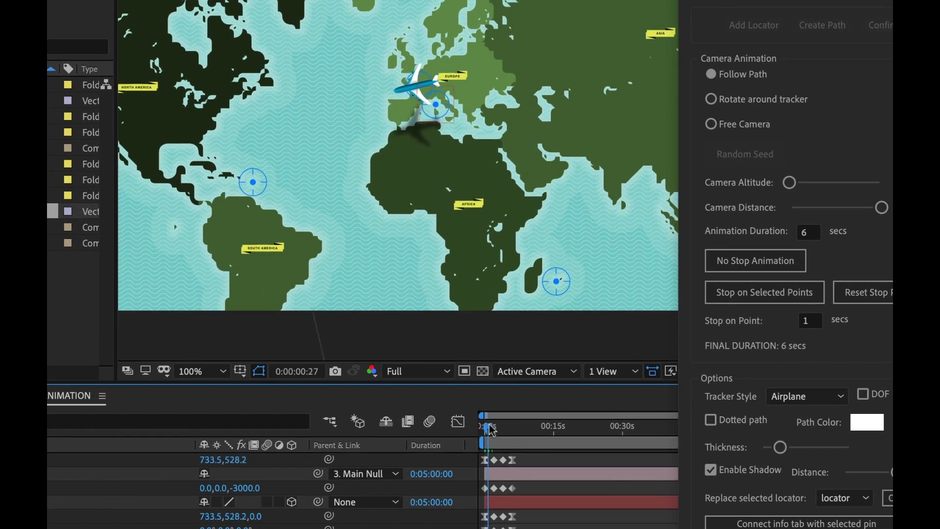
{"action": "left_click_drag", "start_coordinate": [491, 430], "coordinate": [516, 431]}
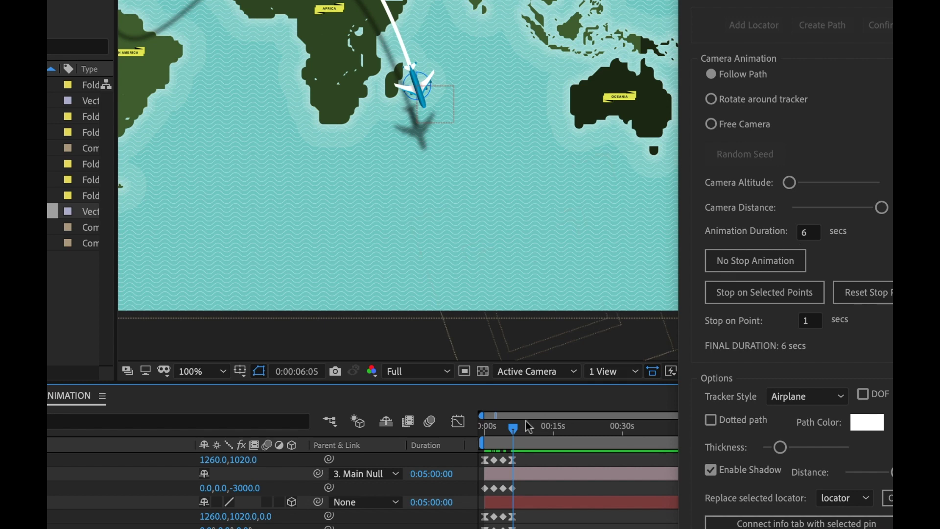
{"action": "left_click_drag", "start_coordinate": [513, 430], "coordinate": [493, 432]}
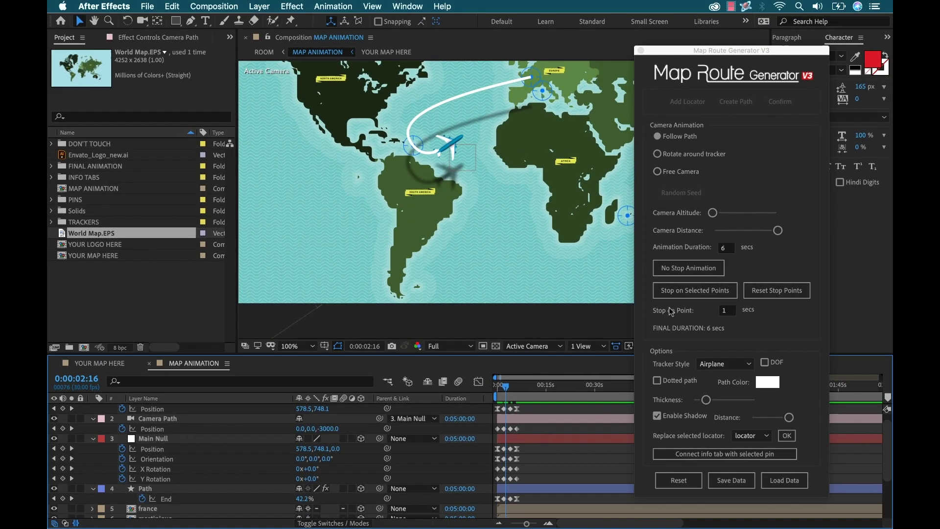
Set the stop duration to 3, then turn the martinique and corsica locators into stop points
{"action": "left_click", "coordinate": [726, 310]}
{"action": "type", "text": "3"}
{"action": "key", "text": "Return"}
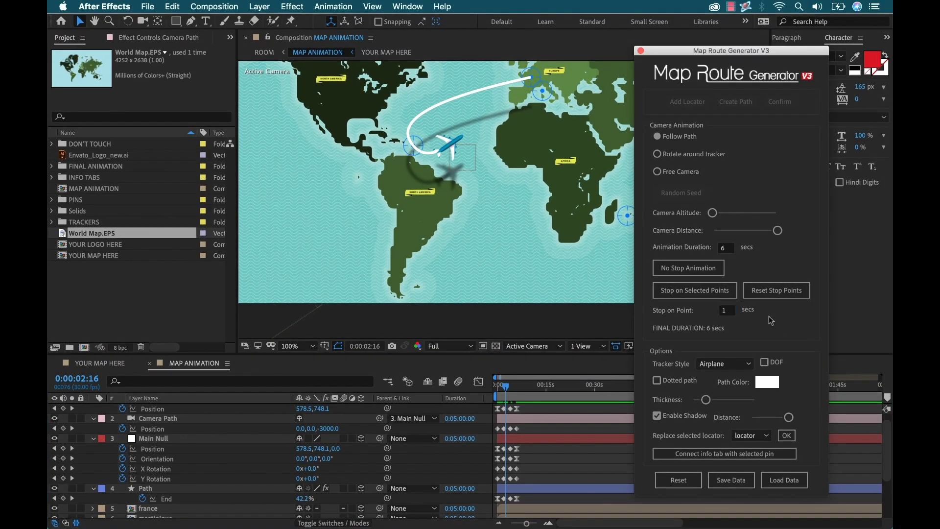
{"action": "scroll", "coordinate": [207, 435], "scroll_direction": "down", "scroll_amount": 4}
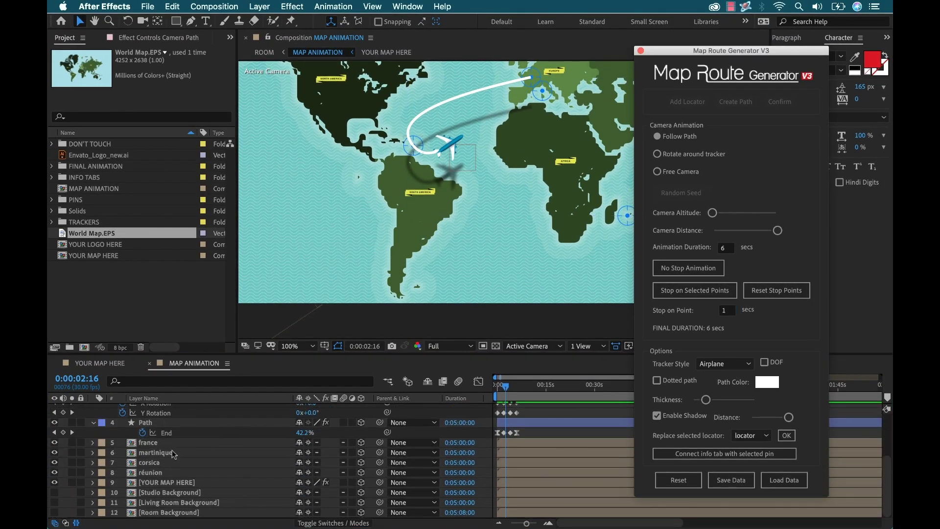
{"action": "left_click", "coordinate": [172, 454]}
{"action": "left_click", "coordinate": [157, 464], "text": "shift"}
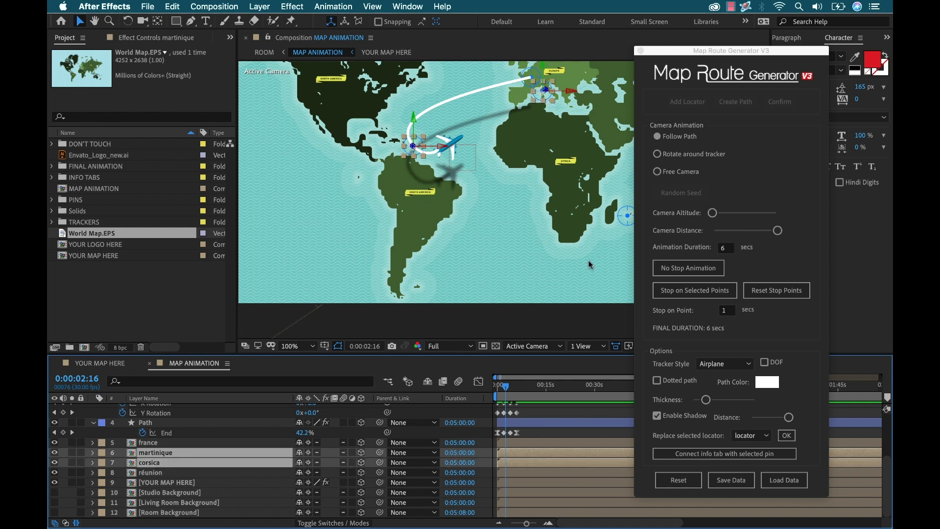
{"action": "left_click", "coordinate": [699, 293]}
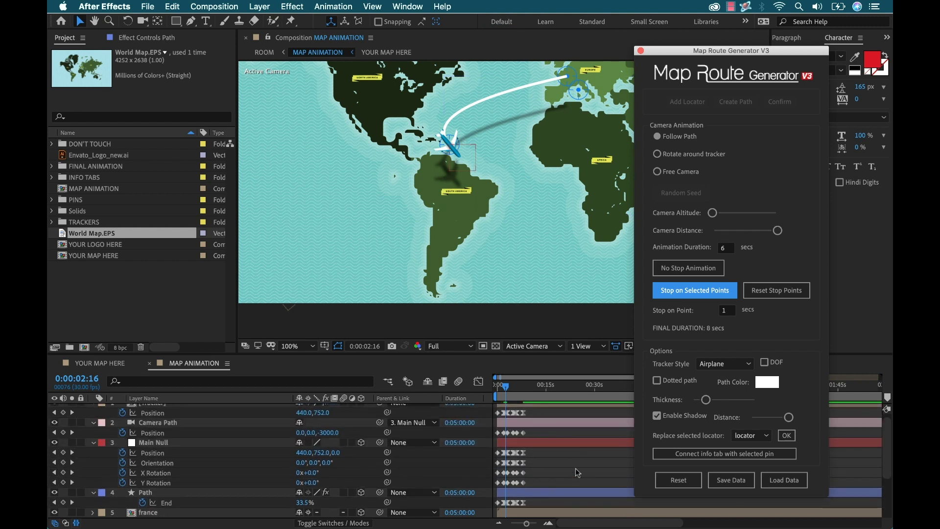
Zoom in on the timeline and scrub to the frame where the flight ends
{"action": "left_click", "coordinate": [558, 463]}
{"action": "key", "text": "equal"}
{"action": "key", "text": "equal"}
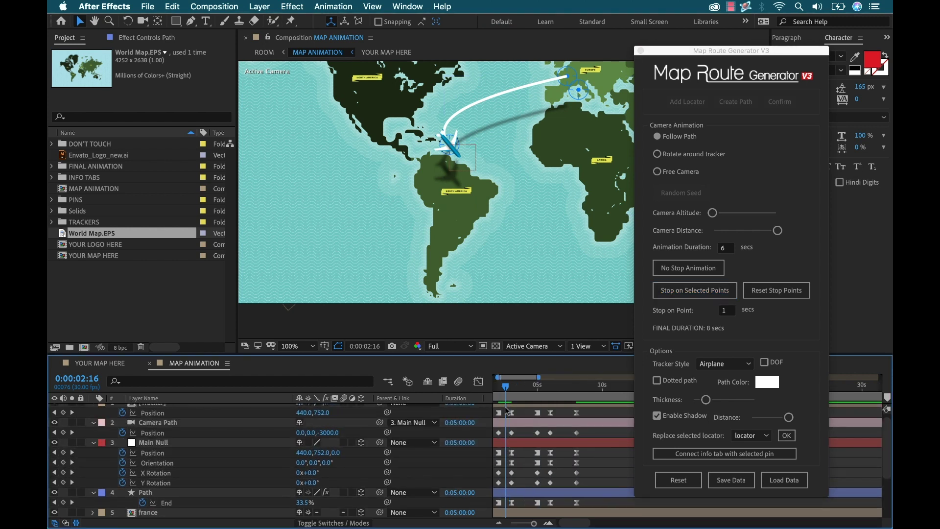
{"action": "left_click_drag", "start_coordinate": [507, 395], "coordinate": [468, 393]}
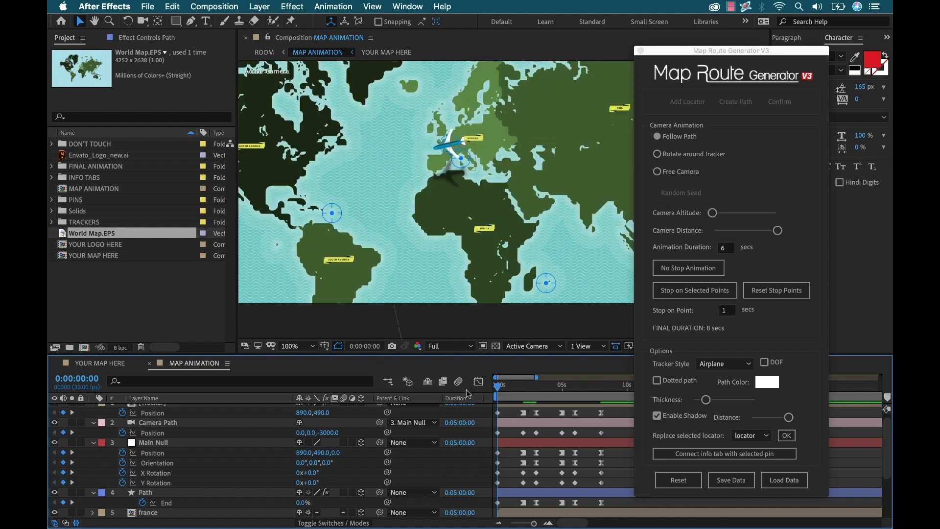
{"action": "left_click_drag", "start_coordinate": [575, 389], "coordinate": [603, 387]}
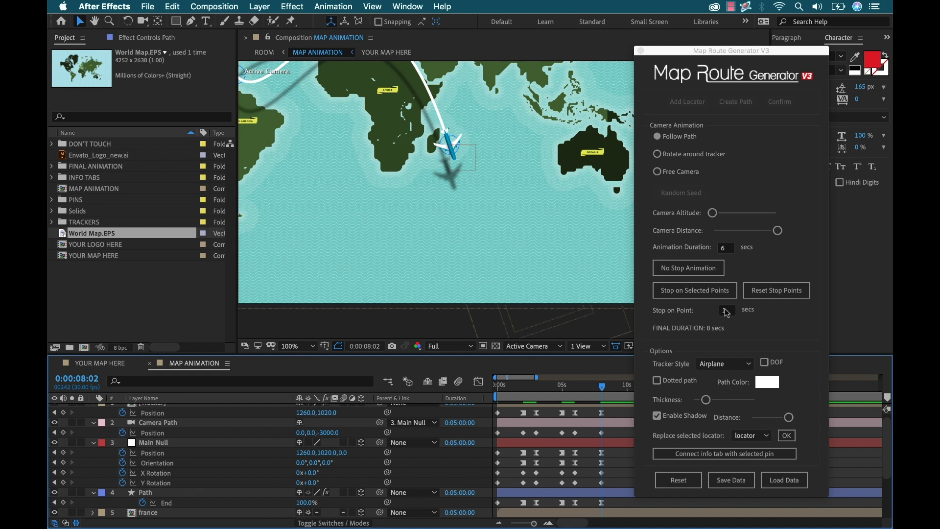
{"action": "left_click_drag", "start_coordinate": [604, 388], "coordinate": [630, 387]}
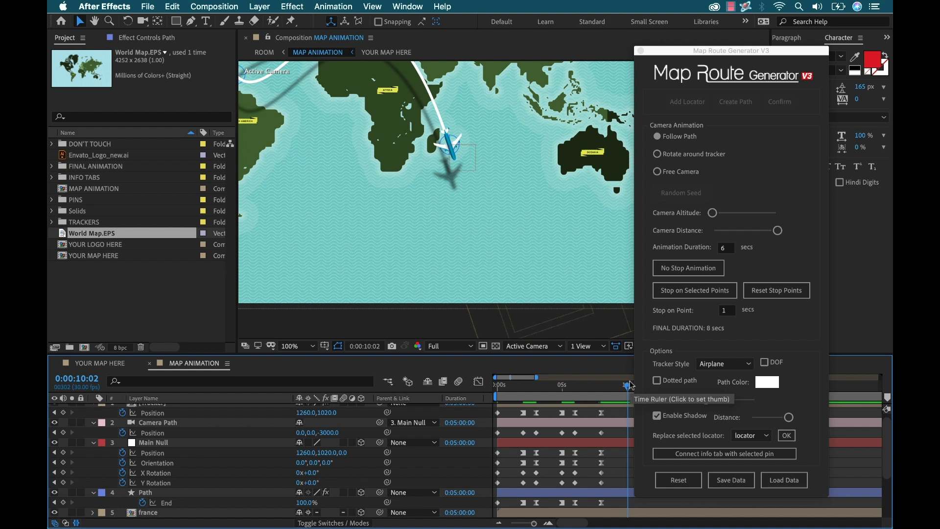
Trim the composition to the work area and move the route generator panel left
{"action": "right_click", "coordinate": [597, 396]}
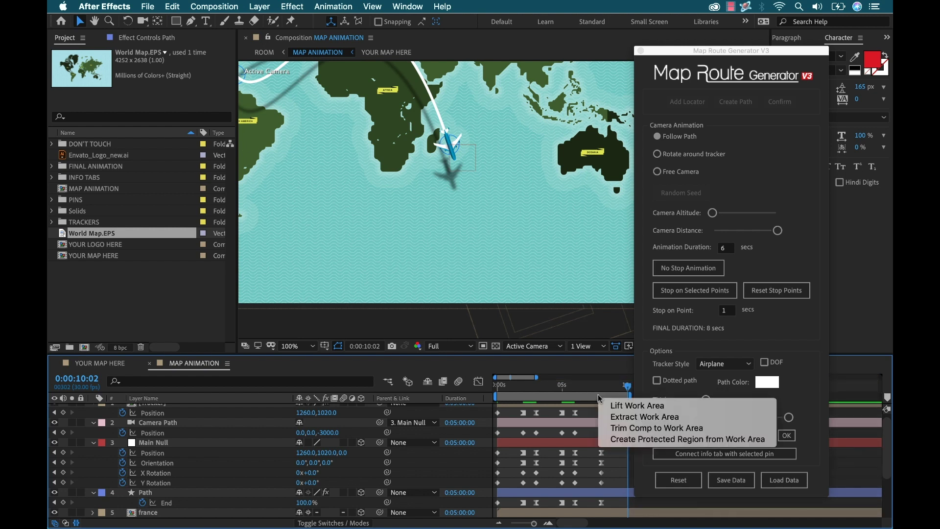
{"action": "left_click", "coordinate": [646, 428]}
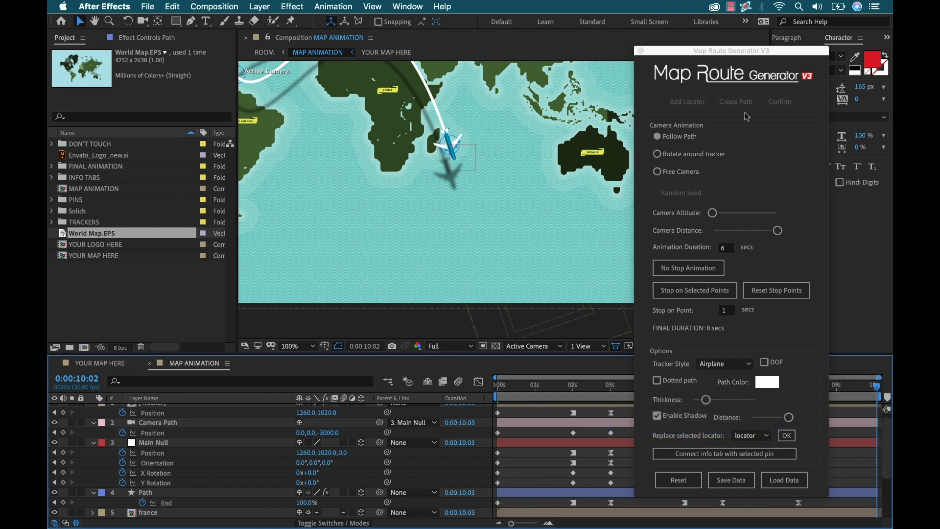
{"action": "left_click_drag", "start_coordinate": [735, 49], "coordinate": [275, 37]}
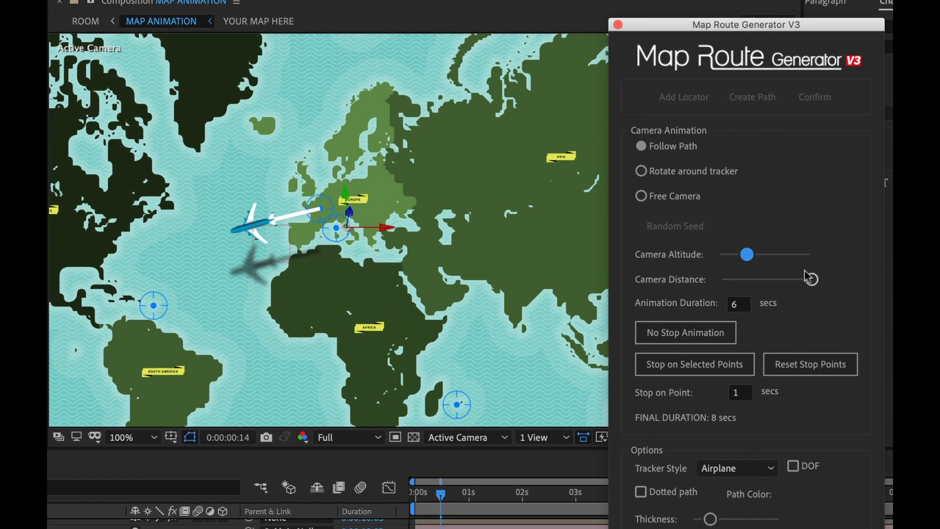
Bring the camera closer and higher to frame Europe
{"action": "left_click_drag", "start_coordinate": [777, 234], "coordinate": [740, 235]}
{"action": "left_click_drag", "start_coordinate": [749, 281], "coordinate": [762, 256]}
{"action": "left_click_drag", "start_coordinate": [750, 280], "coordinate": [753, 283]}
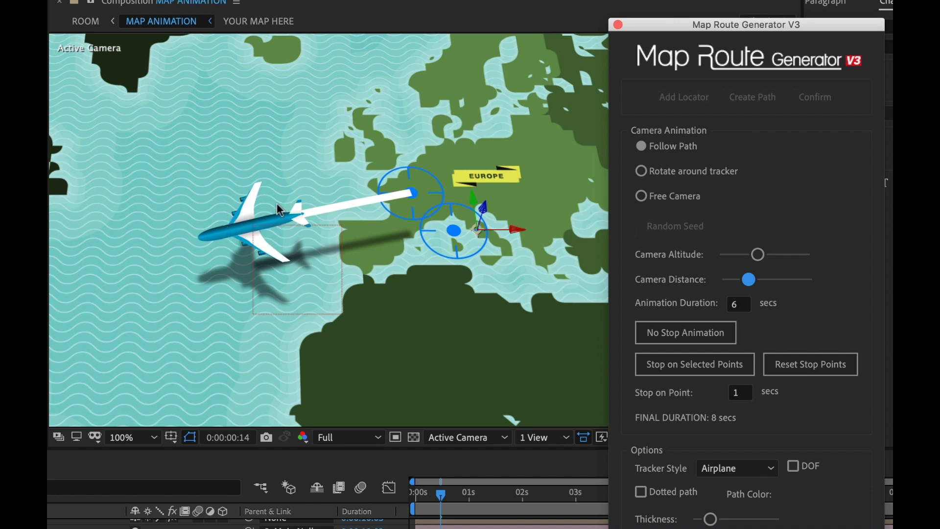
Try the Paper Airplane, Arrow 1, Arrow 2, Arrow 3 and Flashing Dot trackers, keeping Flashing Dot
{"action": "left_click", "coordinate": [763, 469]}
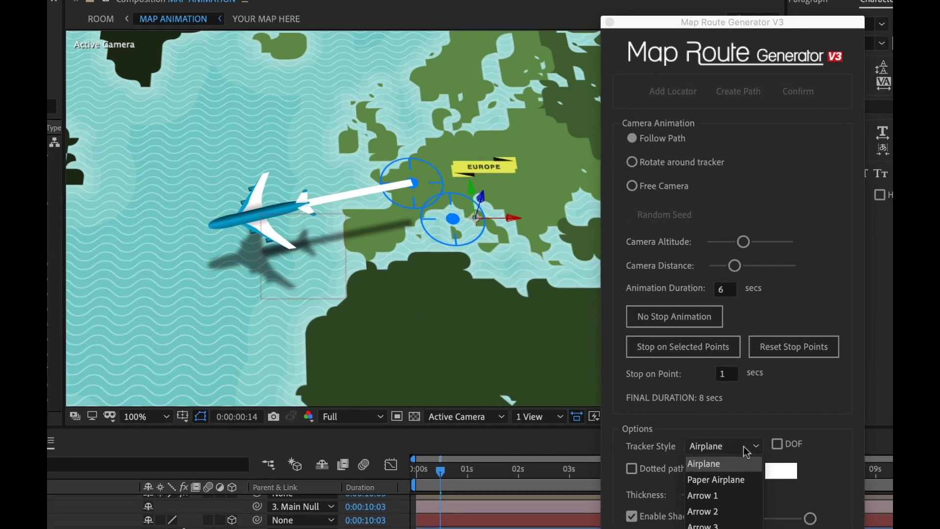
{"action": "left_click", "coordinate": [718, 483]}
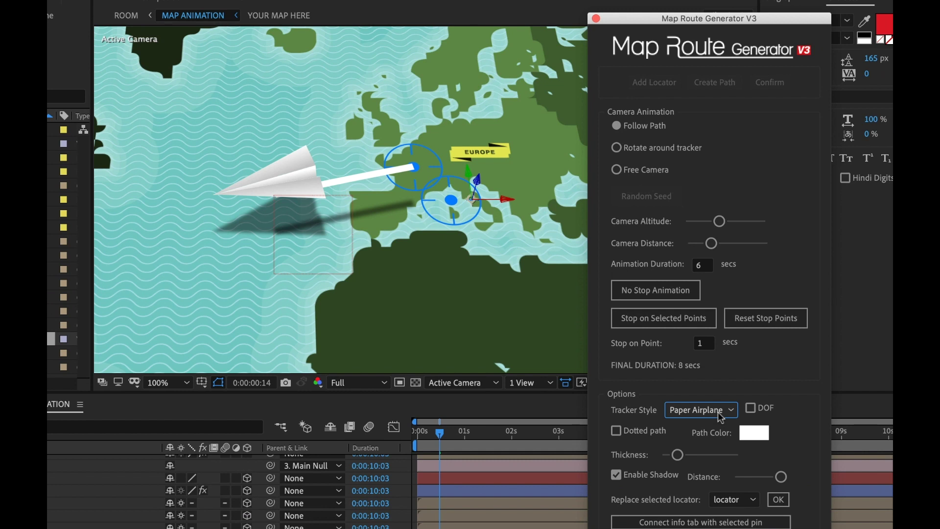
{"action": "left_click", "coordinate": [721, 417]}
{"action": "left_click", "coordinate": [716, 452]}
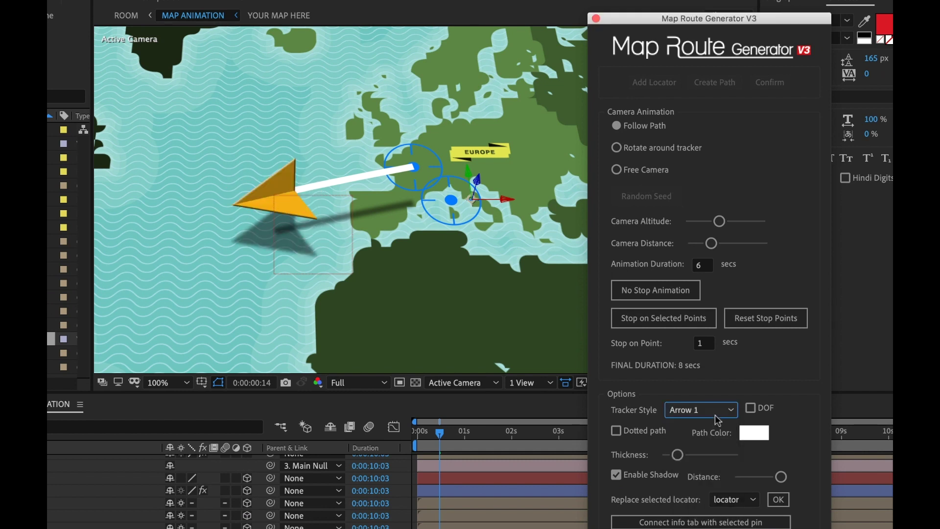
{"action": "left_click", "coordinate": [717, 418]}
{"action": "left_click", "coordinate": [719, 470]}
{"action": "left_click", "coordinate": [728, 414]}
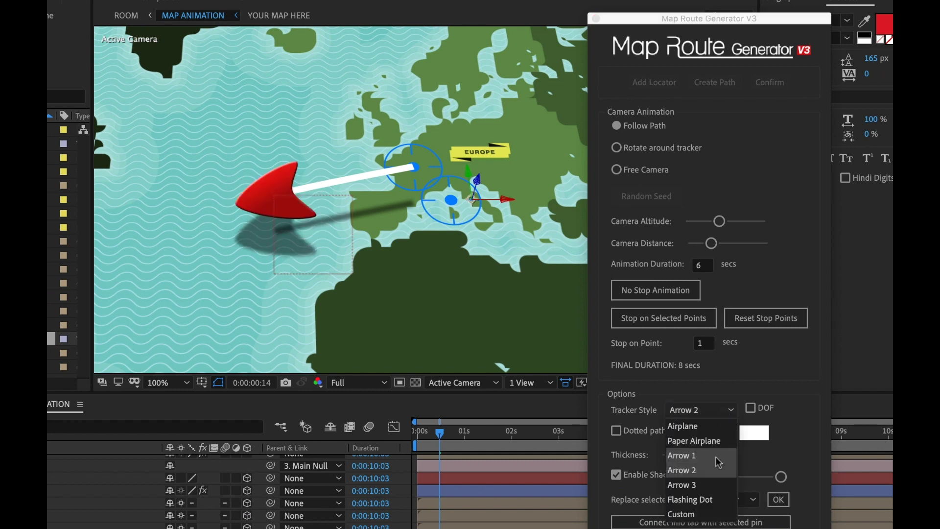
{"action": "left_click", "coordinate": [716, 485]}
{"action": "left_click", "coordinate": [714, 417]}
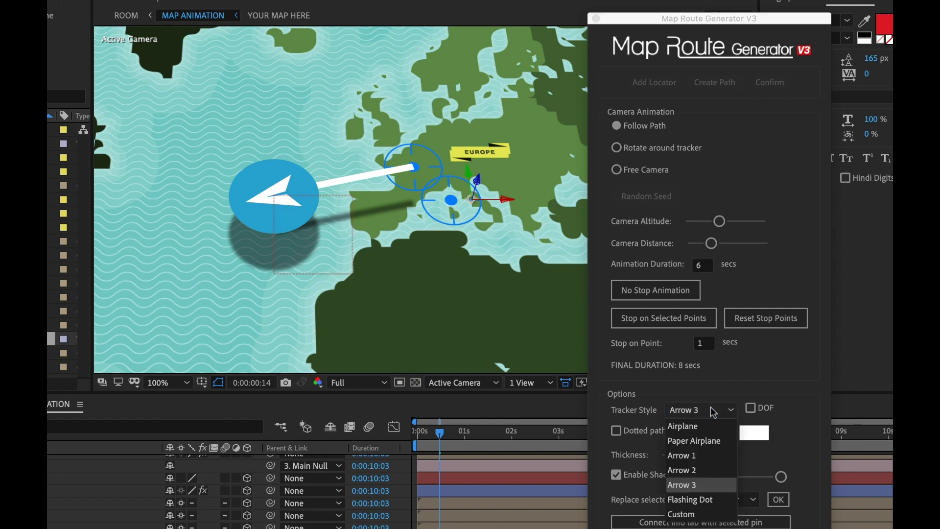
{"action": "left_click", "coordinate": [711, 501]}
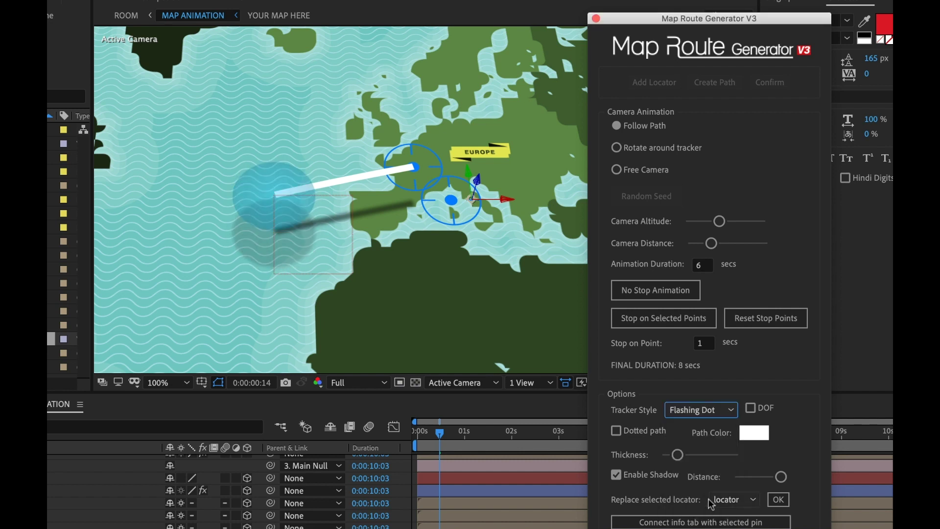
{"action": "left_click", "coordinate": [705, 416]}
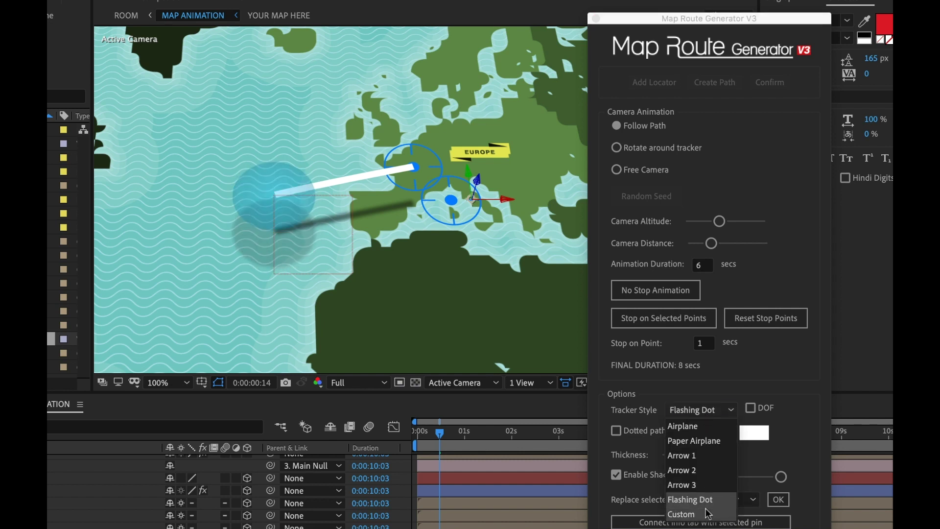
{"action": "left_click", "coordinate": [817, 403]}
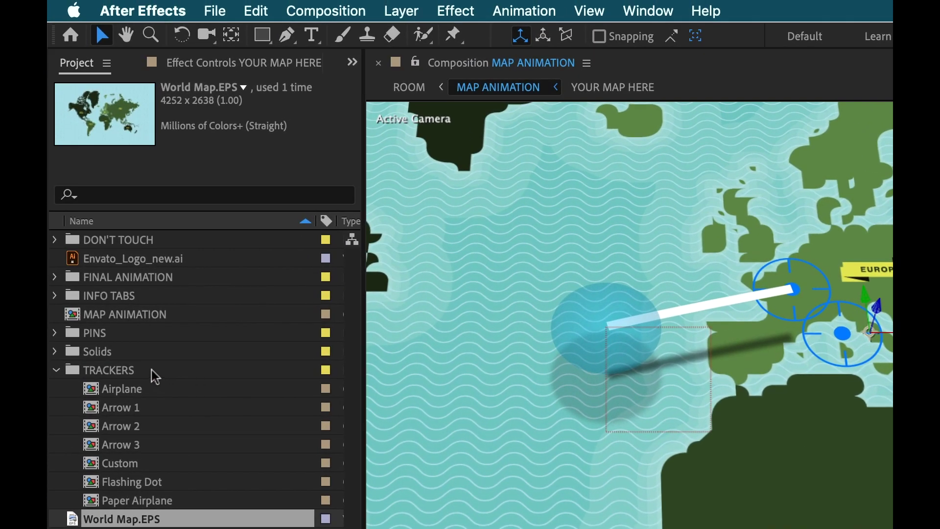
Open the TRACKERS folder, then set the Tracker Style back to Airplane
{"action": "left_click", "coordinate": [124, 373]}
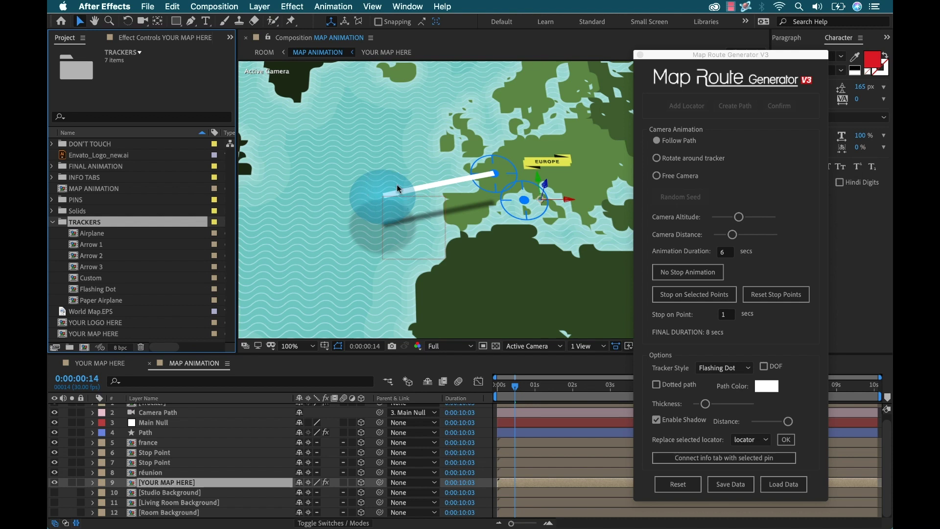
{"action": "left_click", "coordinate": [731, 368]}
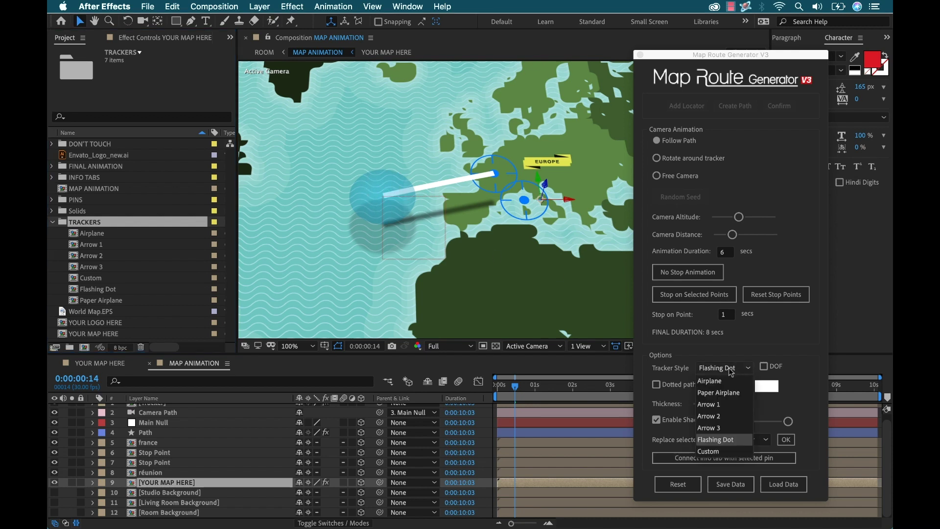
{"action": "left_click", "coordinate": [730, 383]}
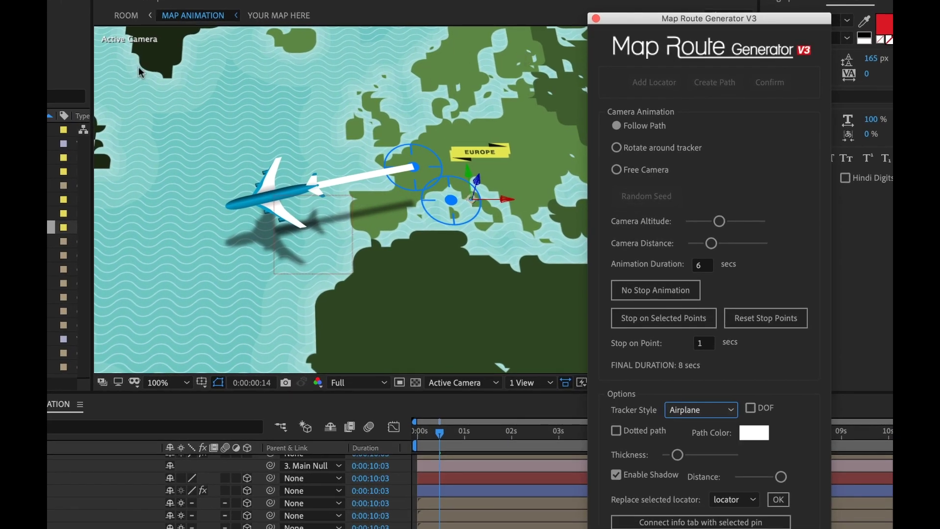
Enable DOF, drag Camera Altitude higher, and toggle DOF off and on to compare
{"action": "left_click", "coordinate": [751, 408]}
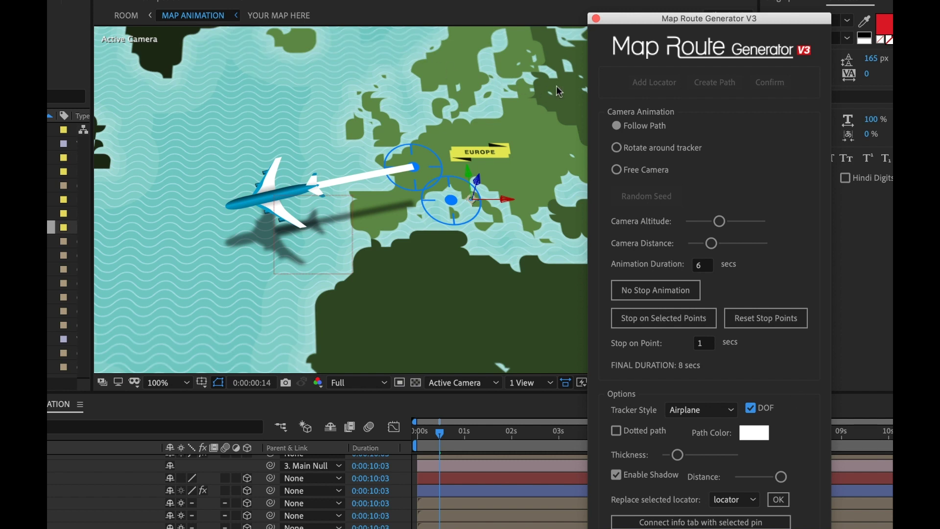
{"action": "left_click_drag", "start_coordinate": [719, 221], "coordinate": [739, 227]}
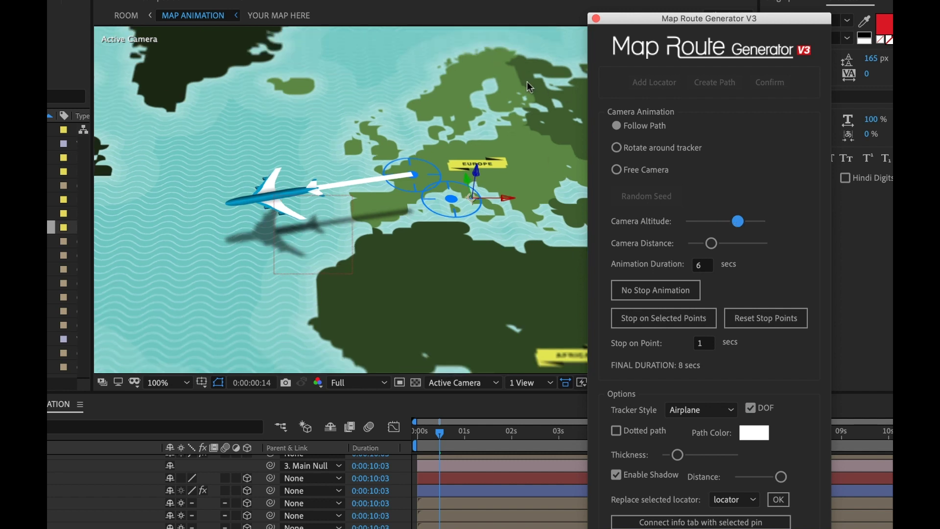
{"action": "left_click", "coordinate": [751, 409]}
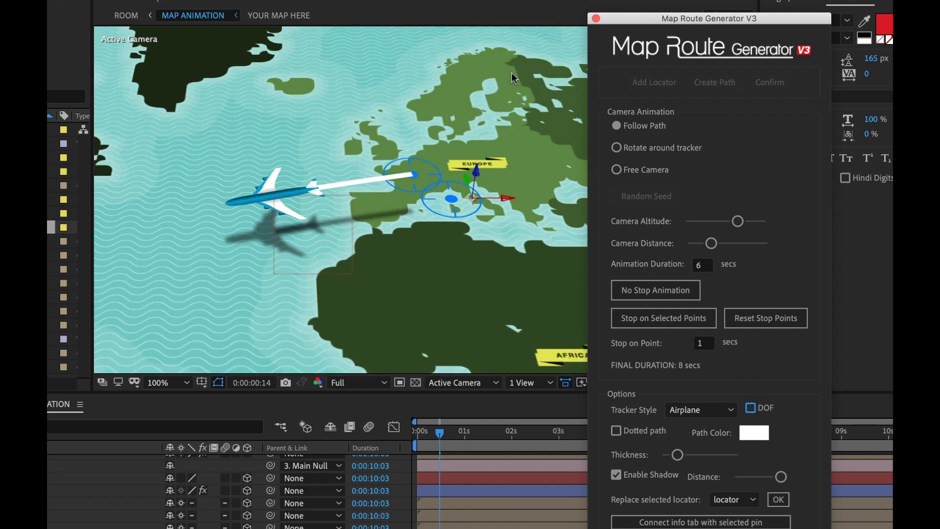
{"action": "left_click", "coordinate": [750, 408]}
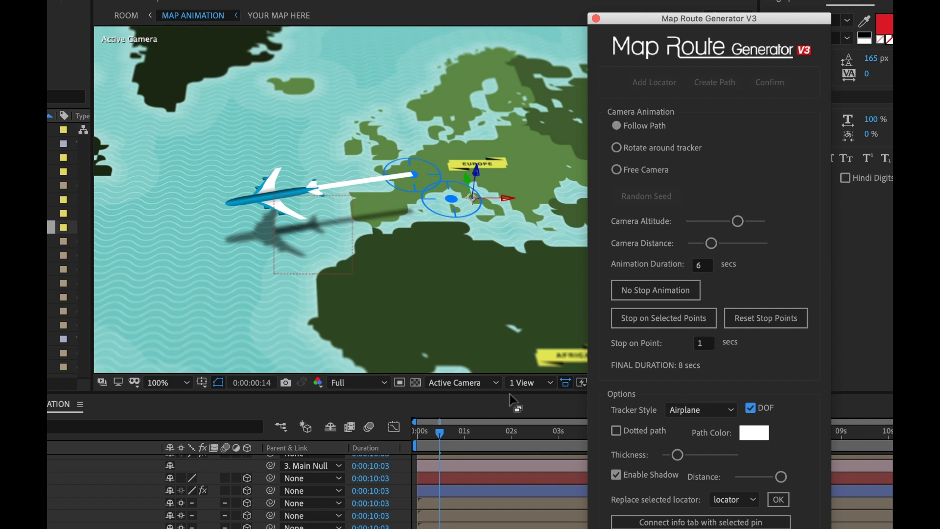
Make the route line dotted and reduce its thickness
{"action": "left_click", "coordinate": [442, 433]}
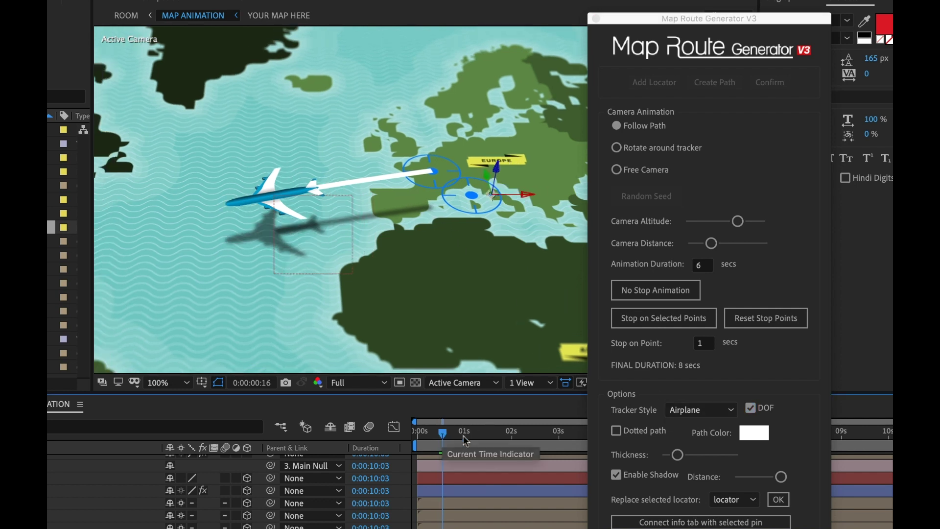
{"action": "left_click", "coordinate": [617, 433]}
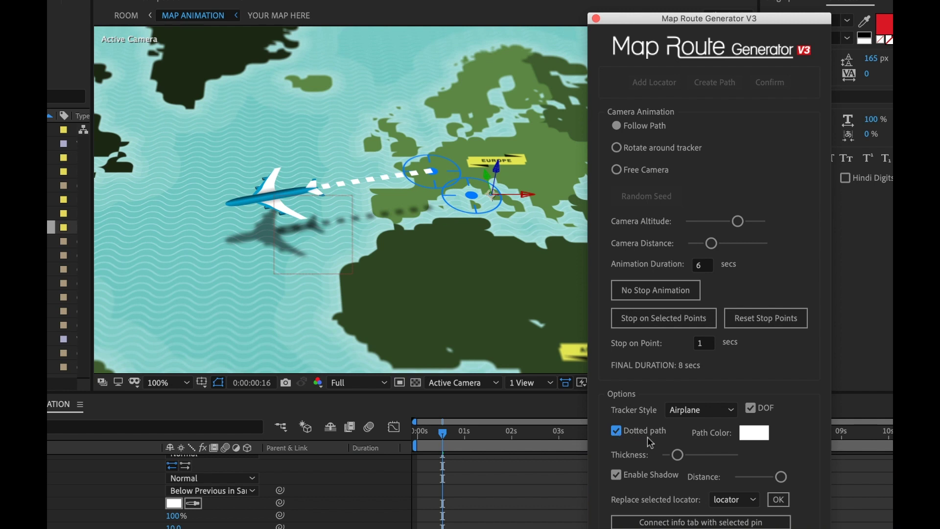
{"action": "left_click", "coordinate": [677, 455]}
{"action": "left_click_drag", "start_coordinate": [676, 456], "coordinate": [671, 457]}
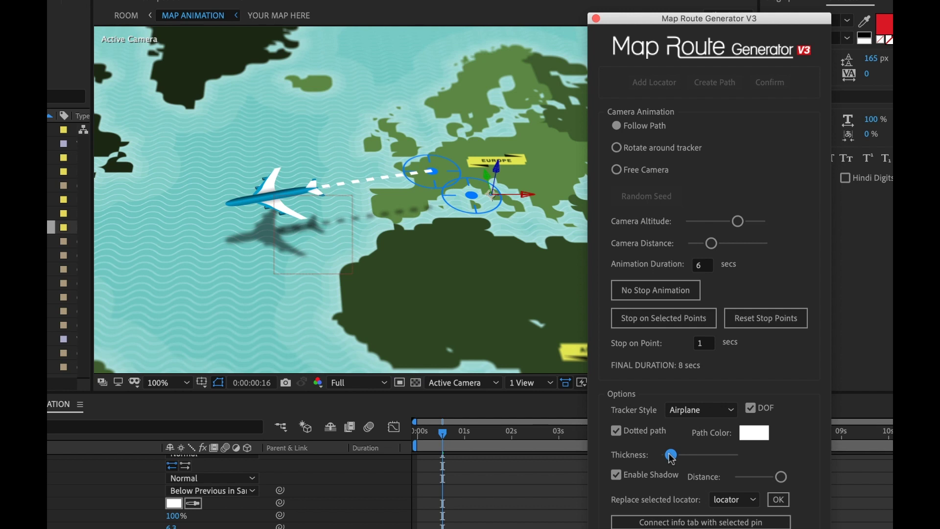
Toggle the airplane's shadow off and on, then set its distance to the maximum
{"action": "left_click", "coordinate": [616, 476]}
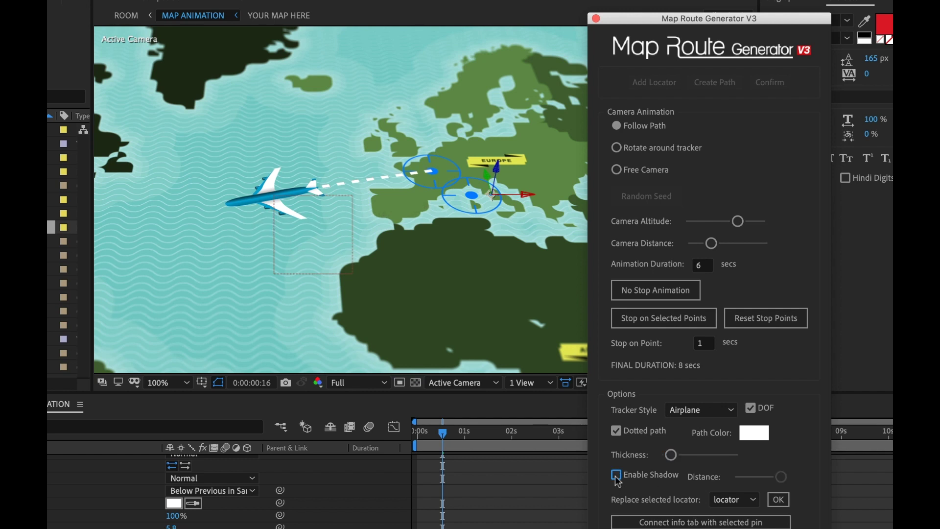
{"action": "left_click", "coordinate": [617, 478]}
{"action": "left_click_drag", "start_coordinate": [781, 478], "coordinate": [763, 482]}
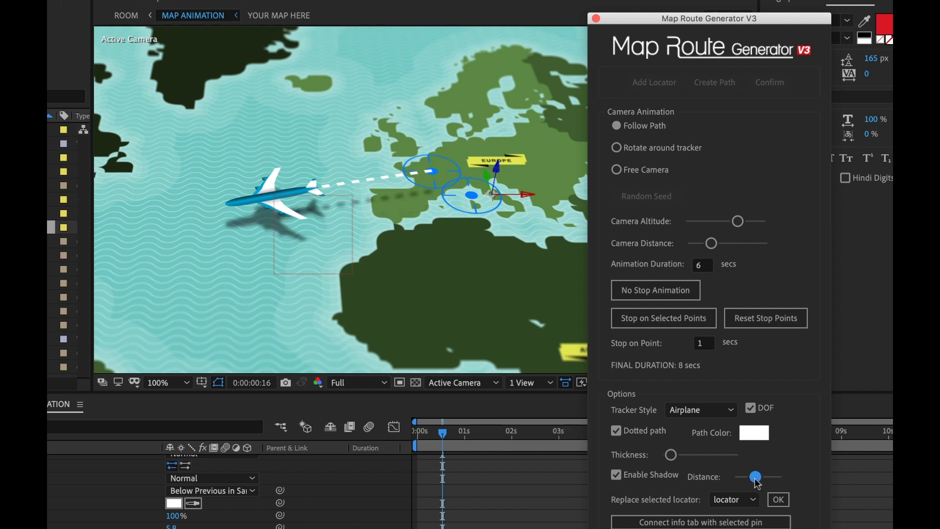
{"action": "left_click_drag", "start_coordinate": [762, 481], "coordinate": [793, 482]}
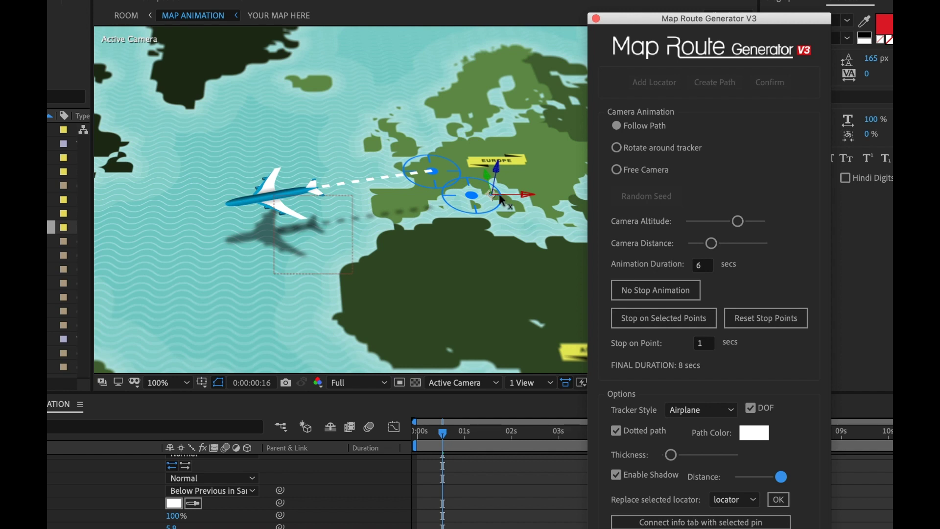
{"action": "left_click", "coordinate": [732, 504]}
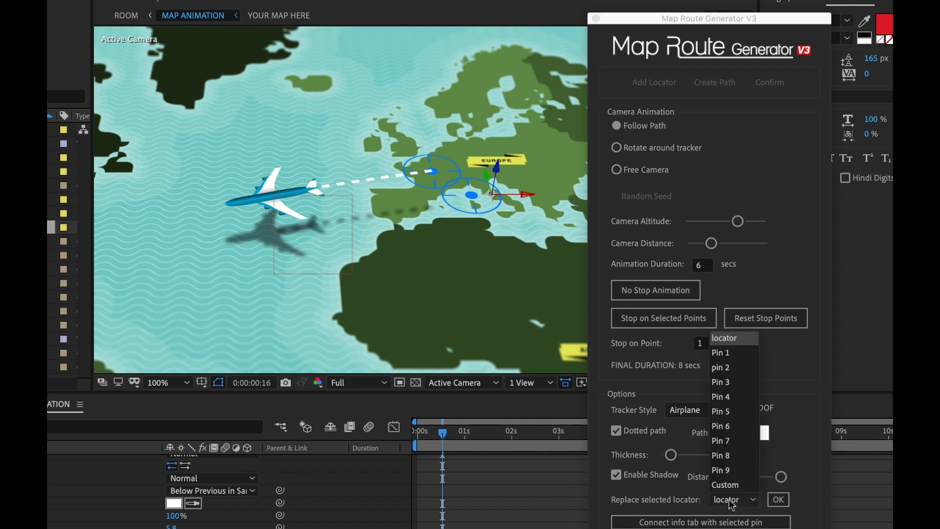
{"action": "left_click", "coordinate": [737, 355]}
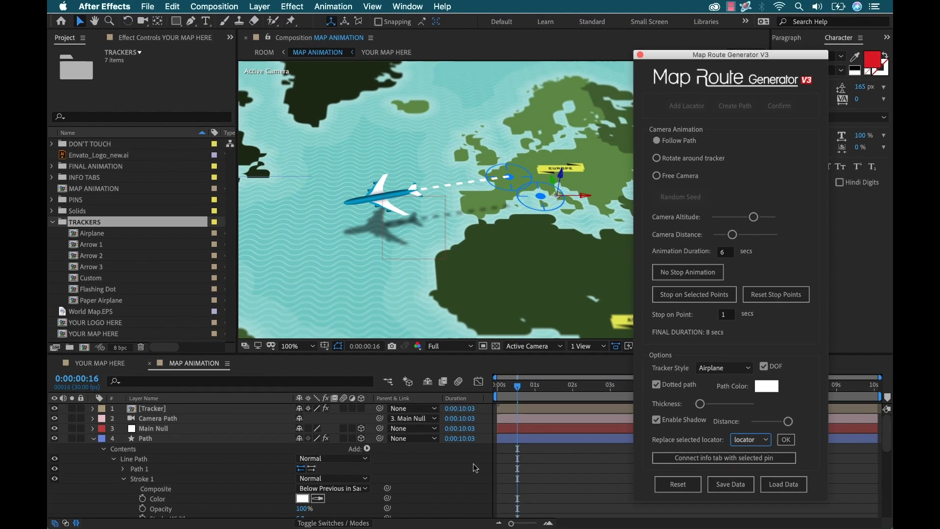
{"action": "left_click", "coordinate": [543, 482]}
{"action": "key", "text": "u"}
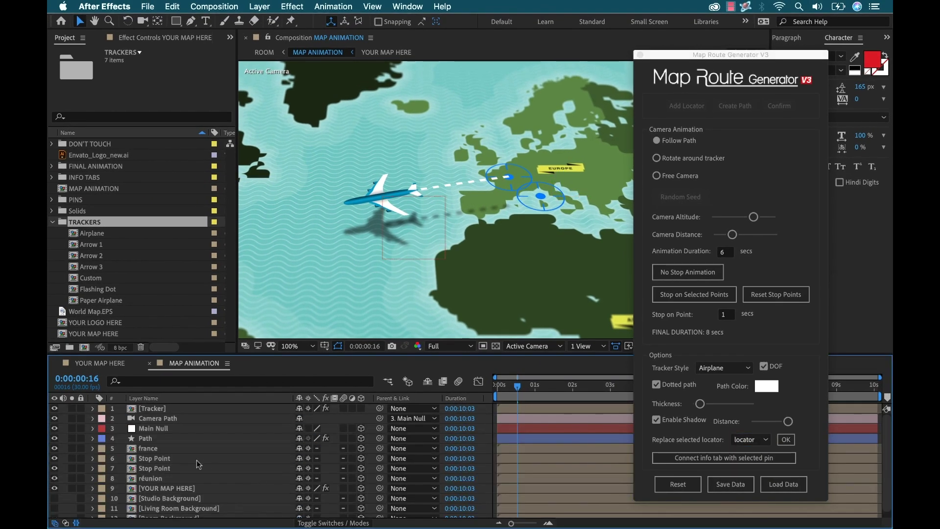
{"action": "left_click", "coordinate": [153, 449]}
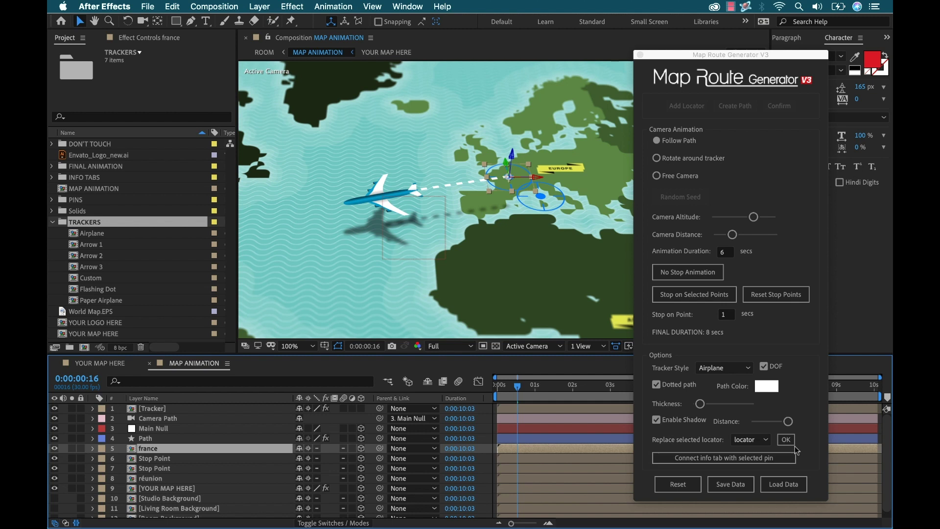
{"action": "left_click", "coordinate": [762, 439]}
{"action": "left_click", "coordinate": [743, 324]}
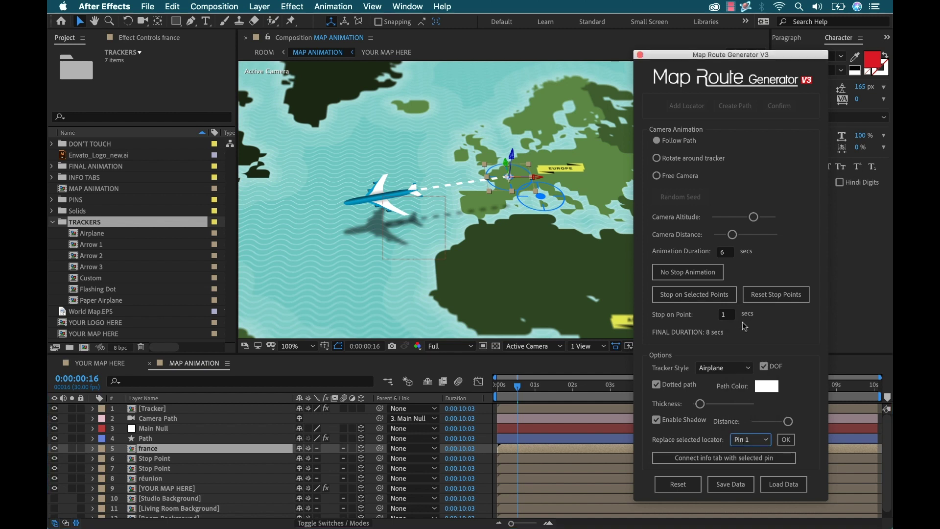
{"action": "left_click", "coordinate": [784, 440]}
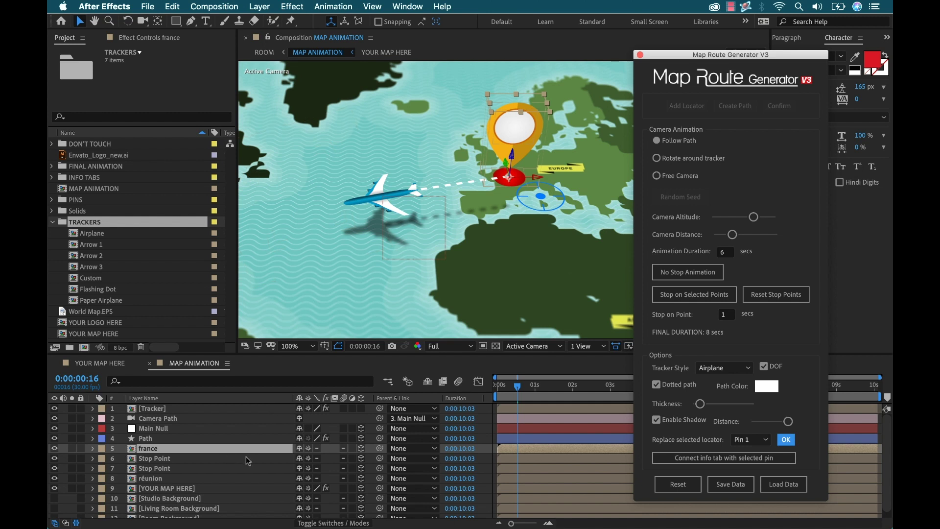
{"action": "left_click", "coordinate": [164, 448]}
{"action": "key", "text": "s"}
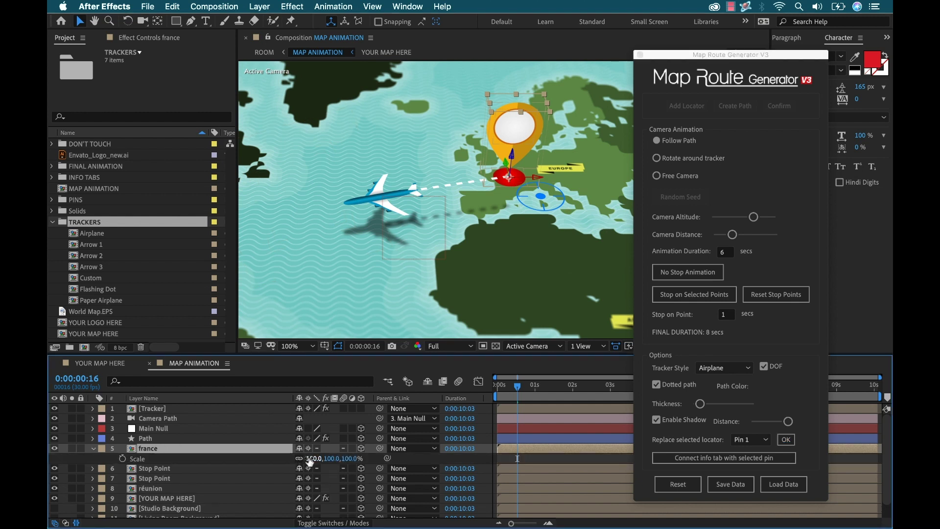
{"action": "left_click_drag", "start_coordinate": [315, 458], "coordinate": [289, 459]}
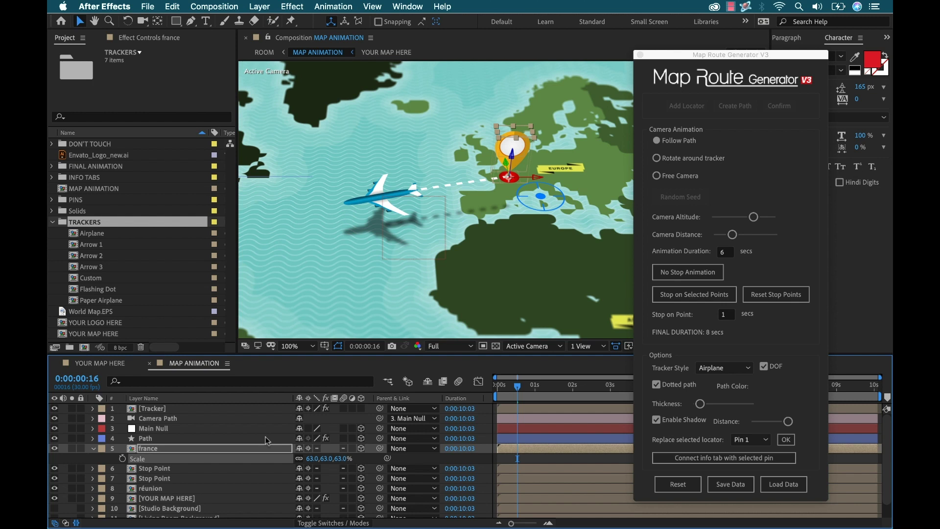
{"action": "key", "text": "super+z"}
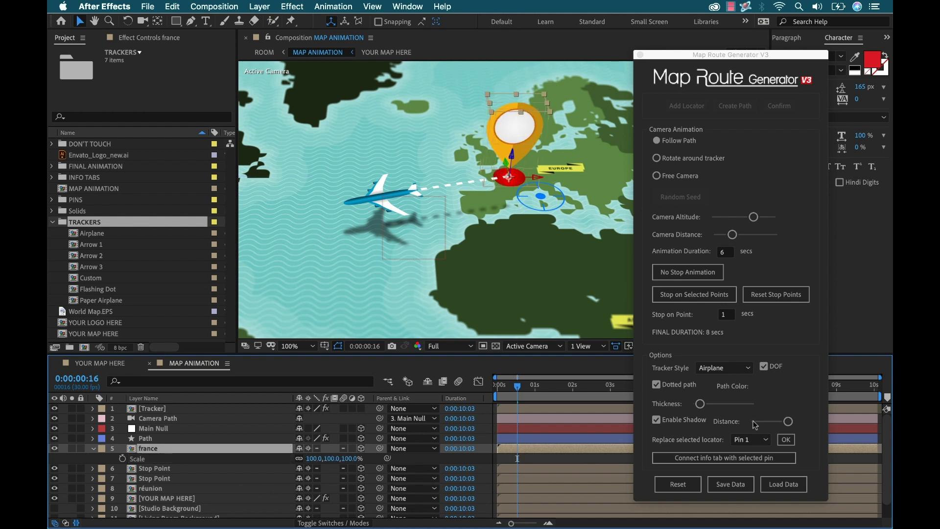
{"action": "left_click", "coordinate": [762, 440]}
{"action": "left_click", "coordinate": [757, 383]}
{"action": "left_click", "coordinate": [787, 439]}
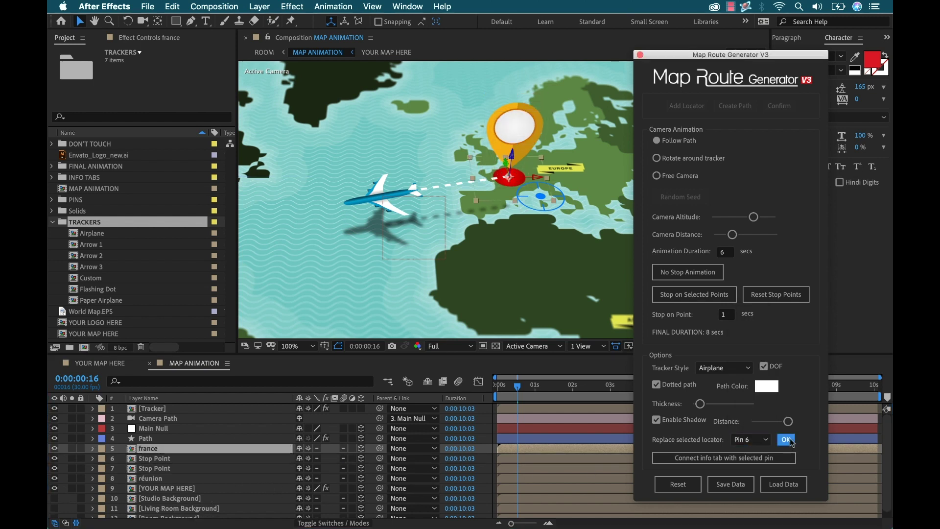
{"action": "left_click", "coordinate": [754, 440]}
{"action": "left_click", "coordinate": [758, 402]}
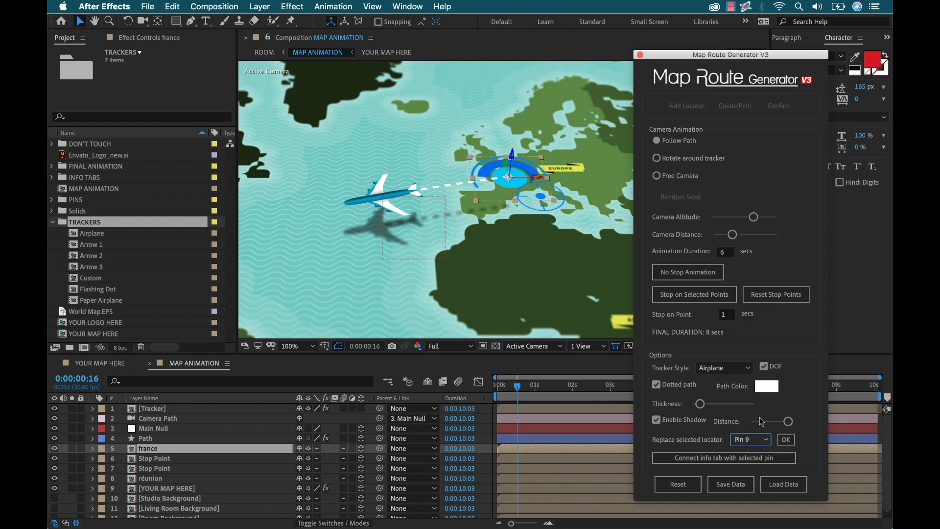
{"action": "left_click", "coordinate": [786, 439]}
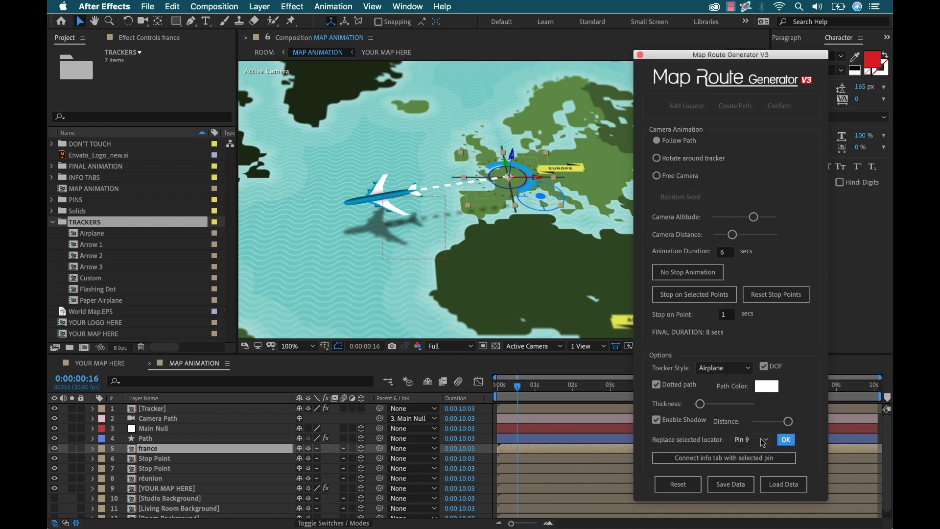
{"action": "left_click", "coordinate": [763, 438]}
{"action": "left_click", "coordinate": [759, 388]}
{"action": "left_click", "coordinate": [785, 439]}
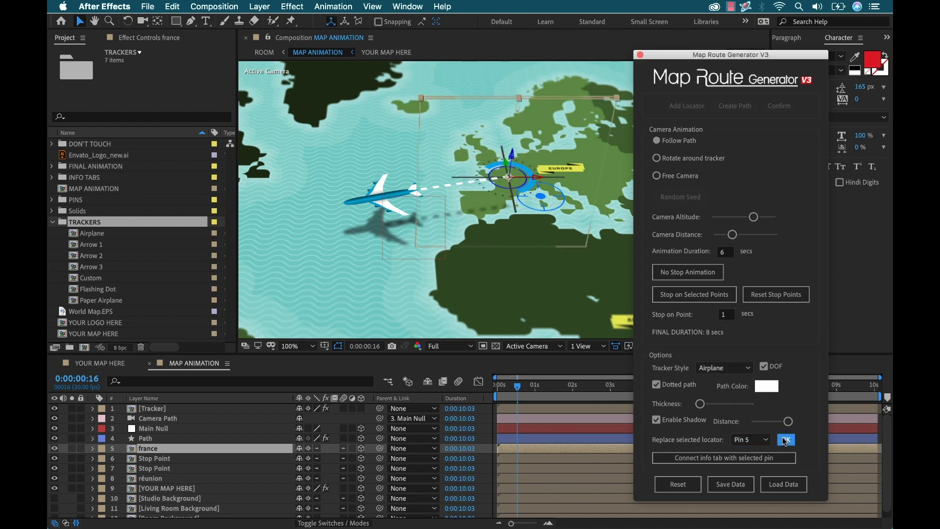
{"action": "left_click", "coordinate": [752, 440]}
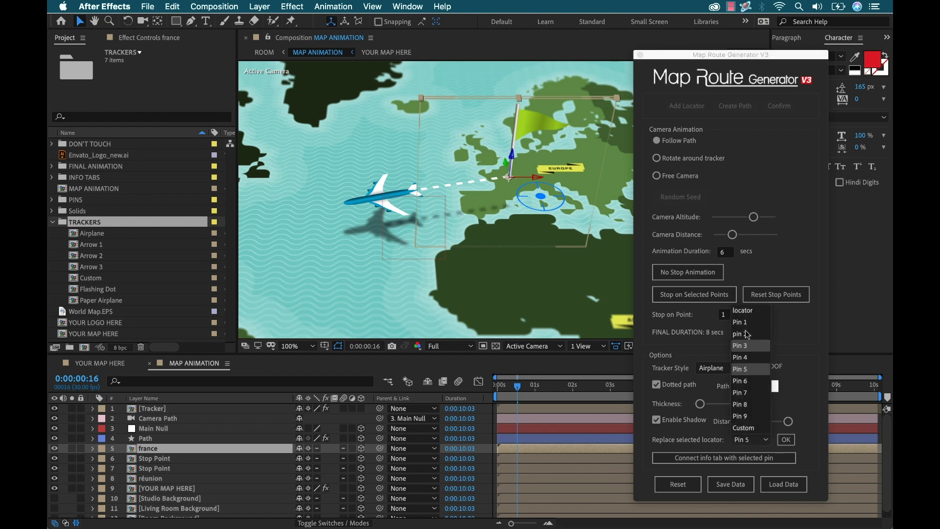
{"action": "left_click", "coordinate": [749, 310]}
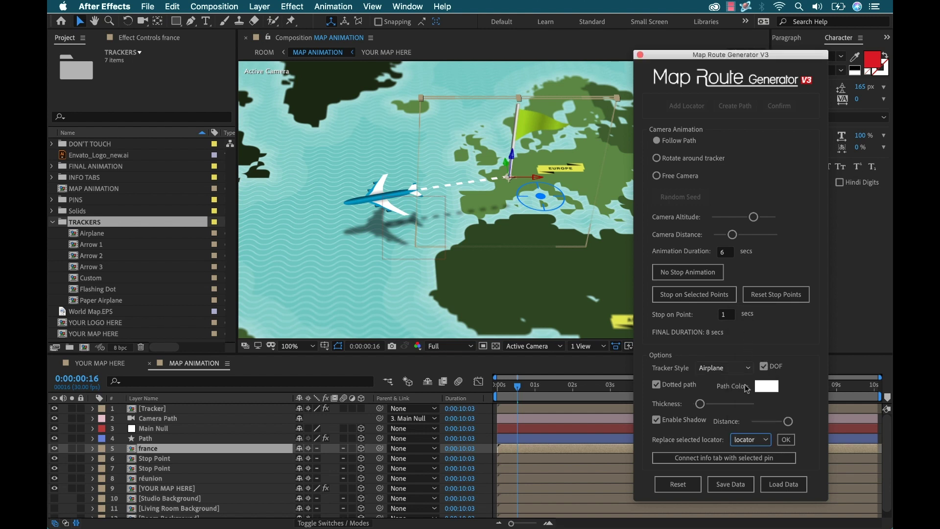
{"action": "left_click", "coordinate": [786, 439]}
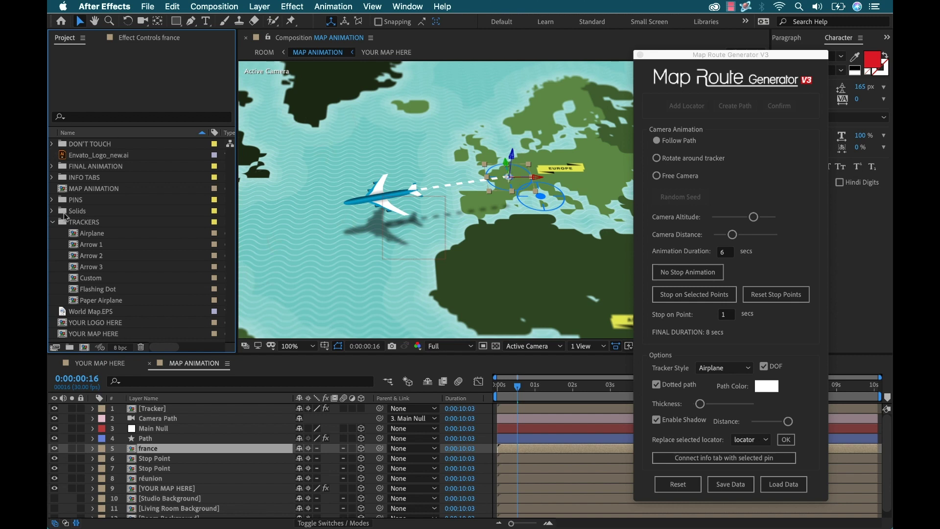
Expand INFO TABS, compare styles in TEXT PREVIEW, then pick 1 TEXT (style 03)_1 from single text line
{"action": "left_click", "coordinate": [52, 223]}
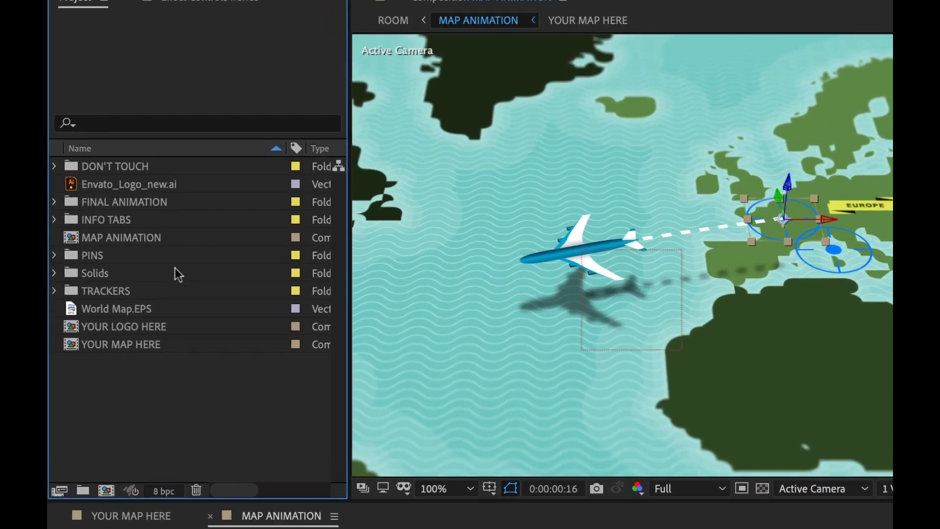
{"action": "left_click", "coordinate": [54, 225]}
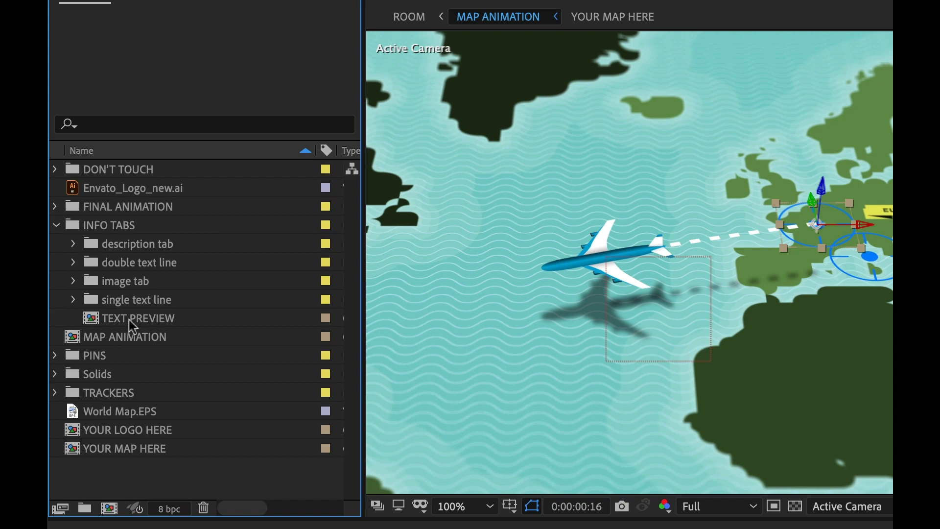
{"action": "double_click", "coordinate": [93, 319]}
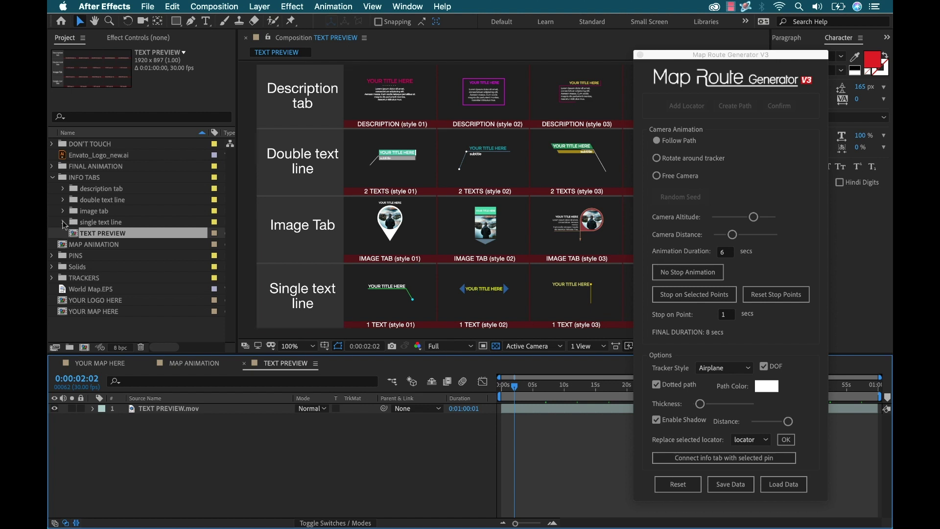
{"action": "left_click", "coordinate": [63, 223]}
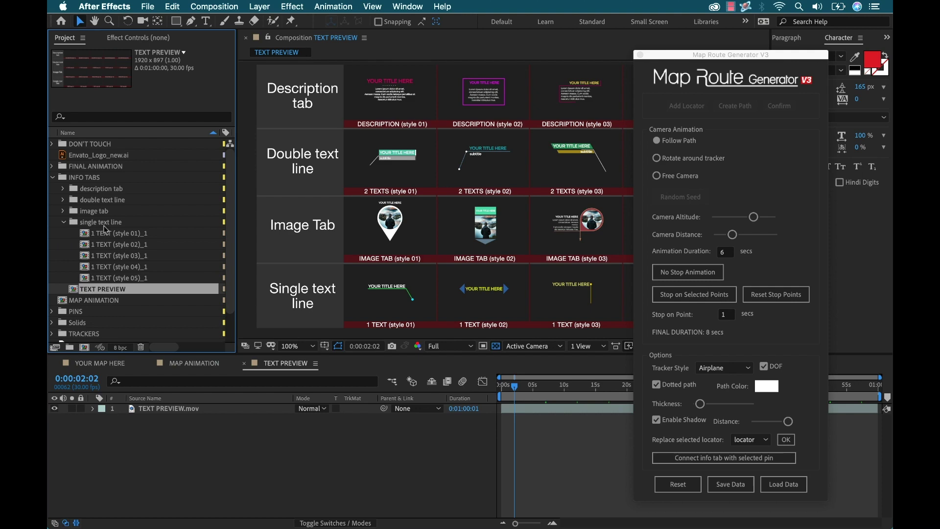
{"action": "left_click", "coordinate": [245, 364]}
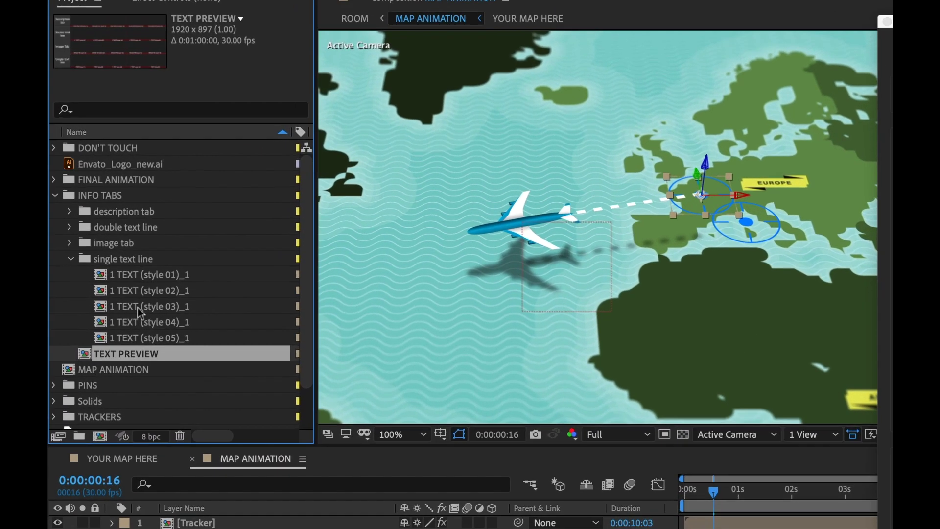
{"action": "left_click", "coordinate": [115, 256]}
Change the 1 TEXT (style 03)_1 title to FRANCE and duplicate the composition
{"action": "double_click", "coordinate": [114, 337]}
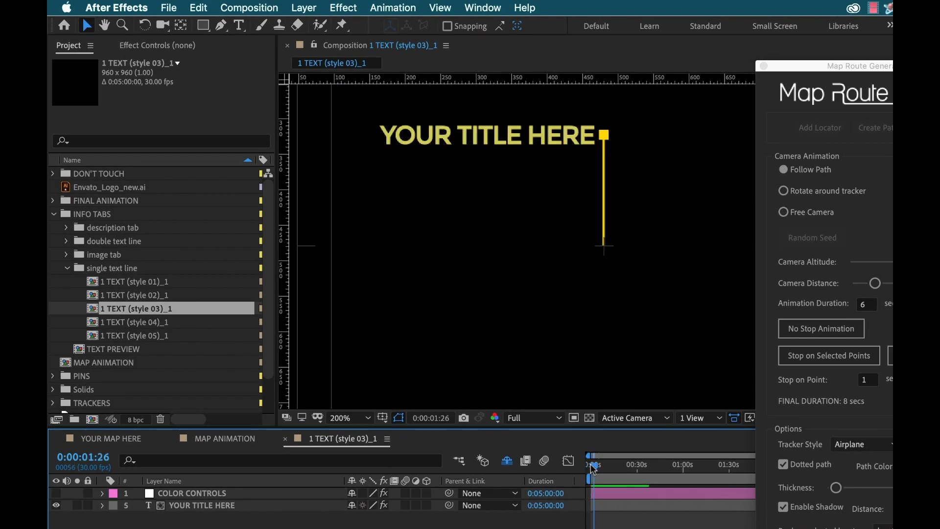
{"action": "left_click", "coordinate": [590, 465]}
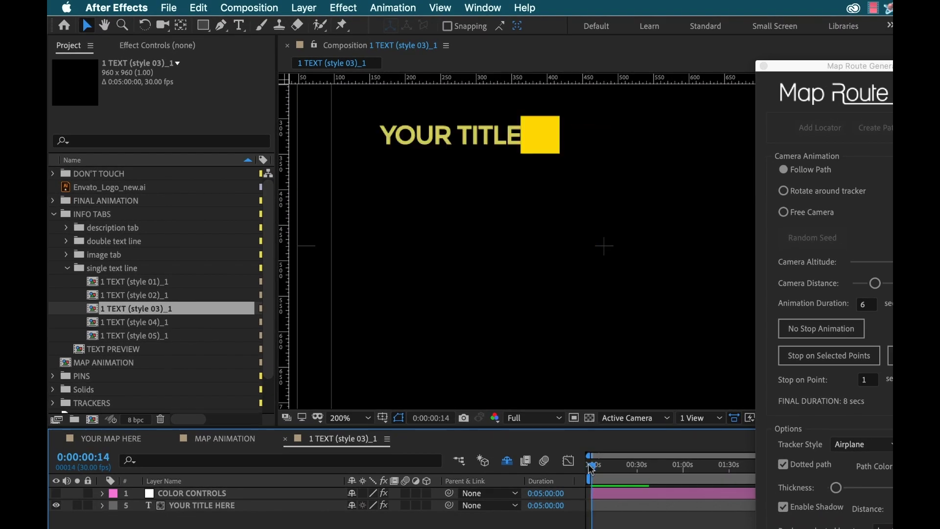
{"action": "double_click", "coordinate": [189, 507]}
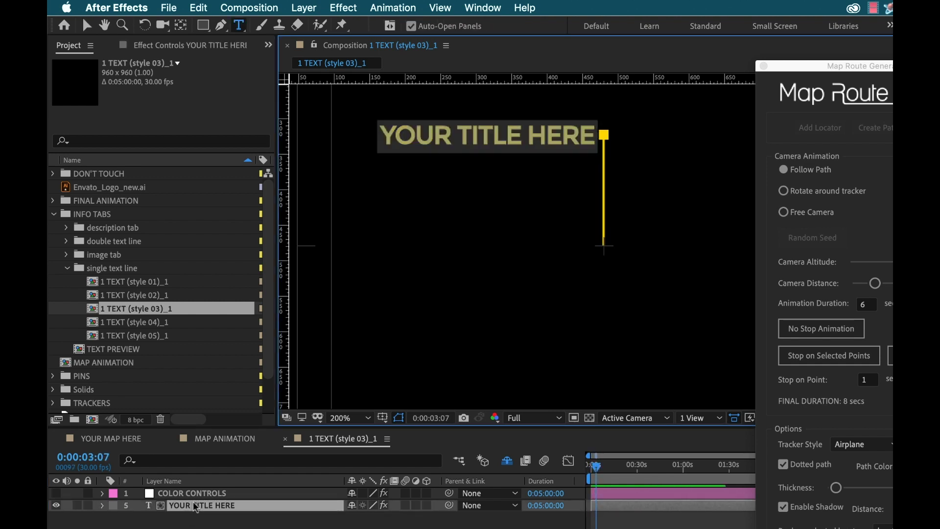
{"action": "type", "text": "FRANCE"}
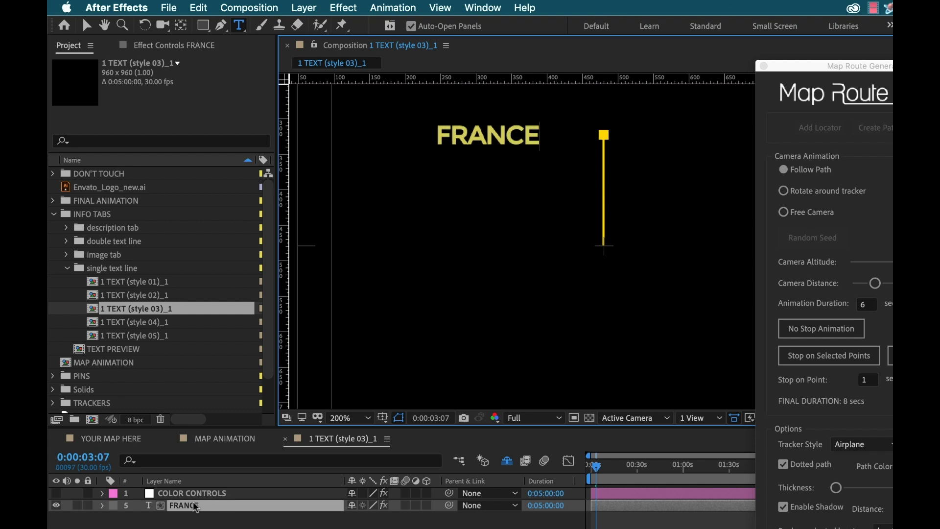
{"action": "left_click", "coordinate": [207, 520]}
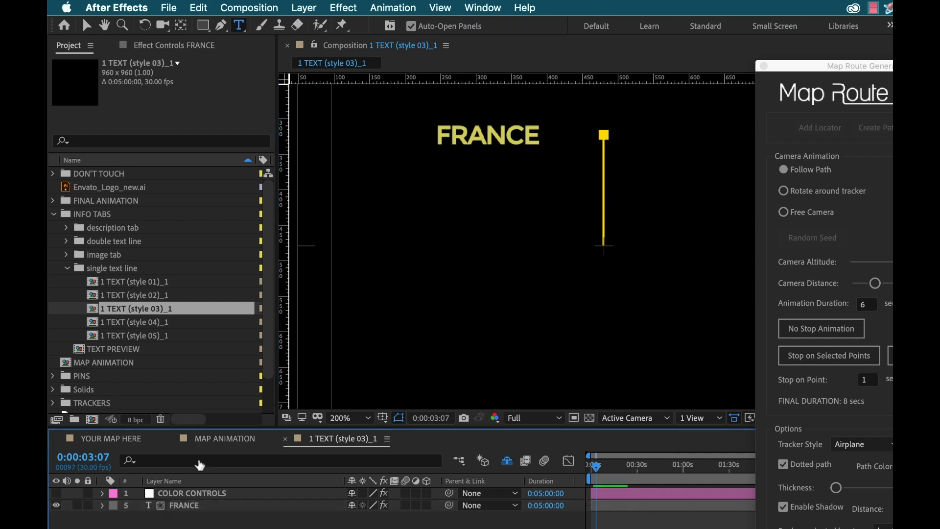
{"action": "left_click", "coordinate": [94, 309]}
{"action": "key", "text": "super+d"}
{"action": "key", "text": "super+d"}
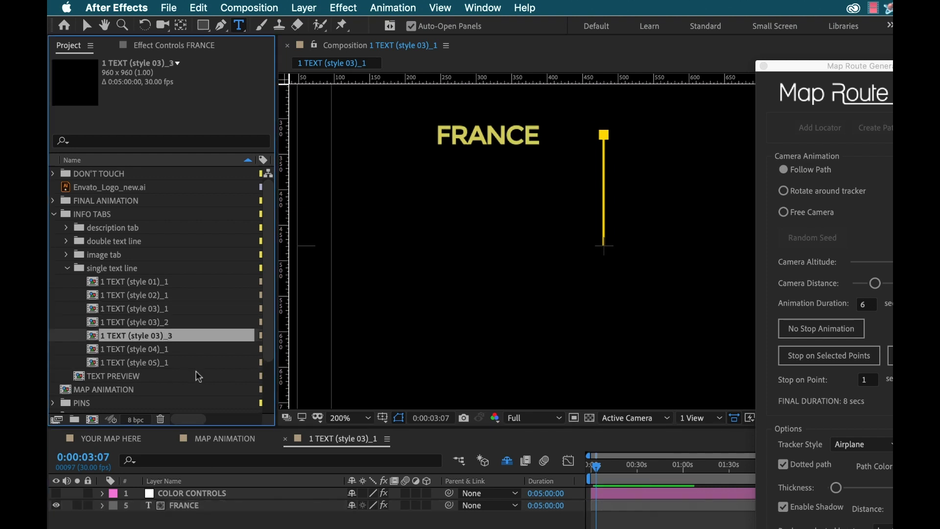
{"action": "key", "text": "super+d"}
Retype the copies' titles as MARTINIQUE, CORSICA and REUNION
{"action": "left_click", "coordinate": [149, 323]}
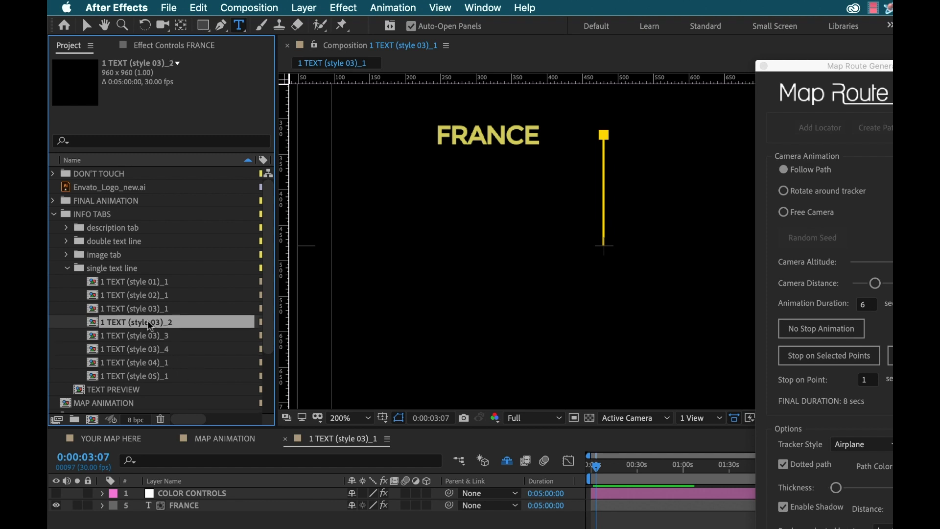
{"action": "double_click", "coordinate": [150, 323]}
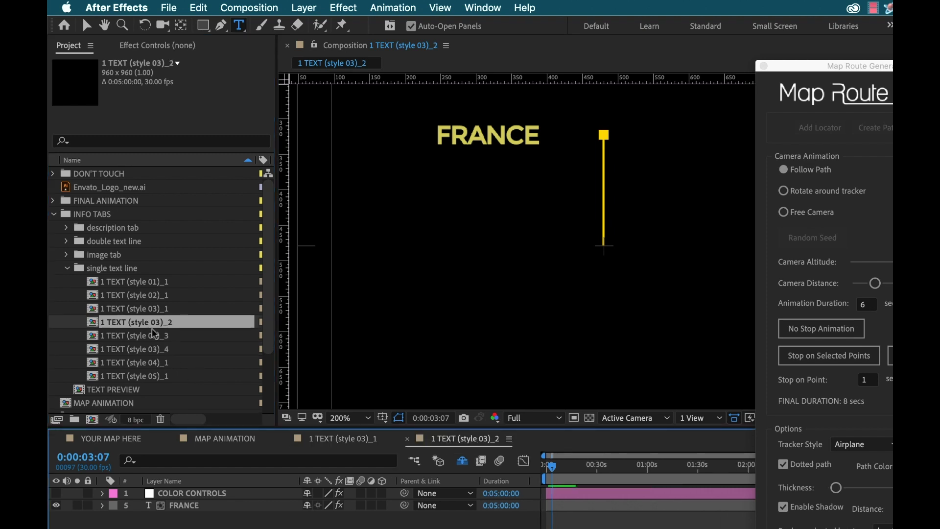
{"action": "left_click", "coordinate": [185, 507]}
{"action": "double_click", "coordinate": [185, 507]}
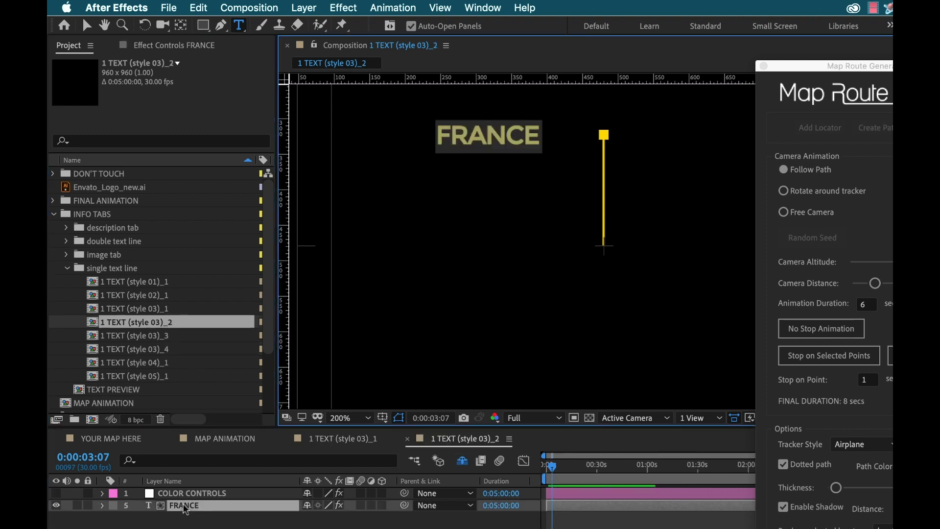
{"action": "type", "text": "MARTIN"}
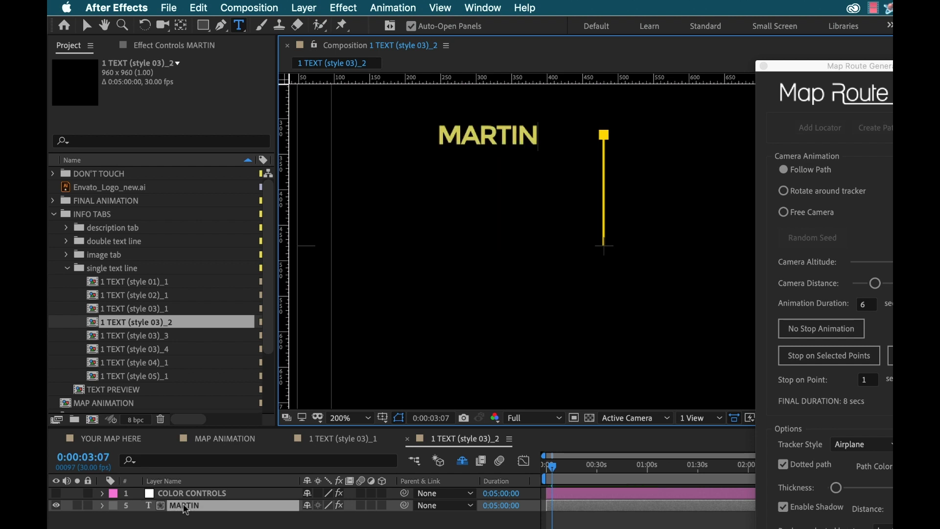
{"action": "type", "text": "IQUE"}
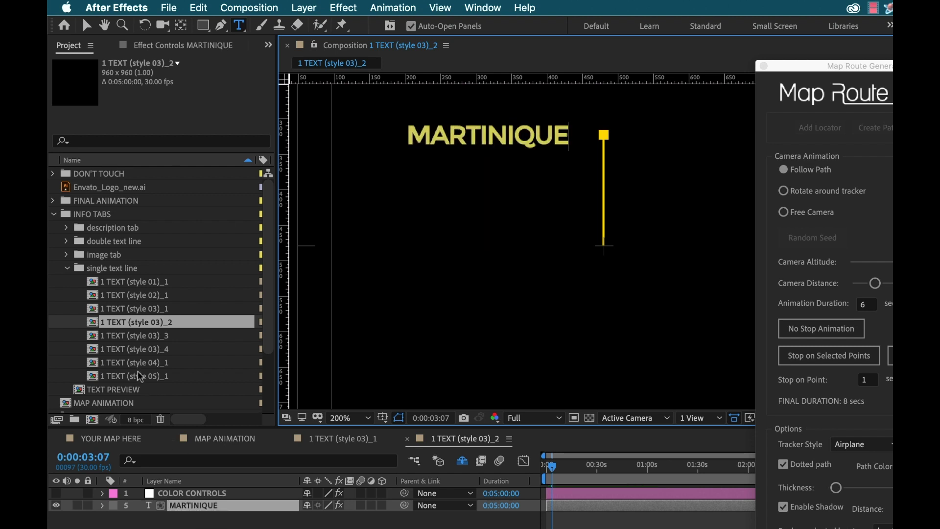
{"action": "double_click", "coordinate": [138, 337]}
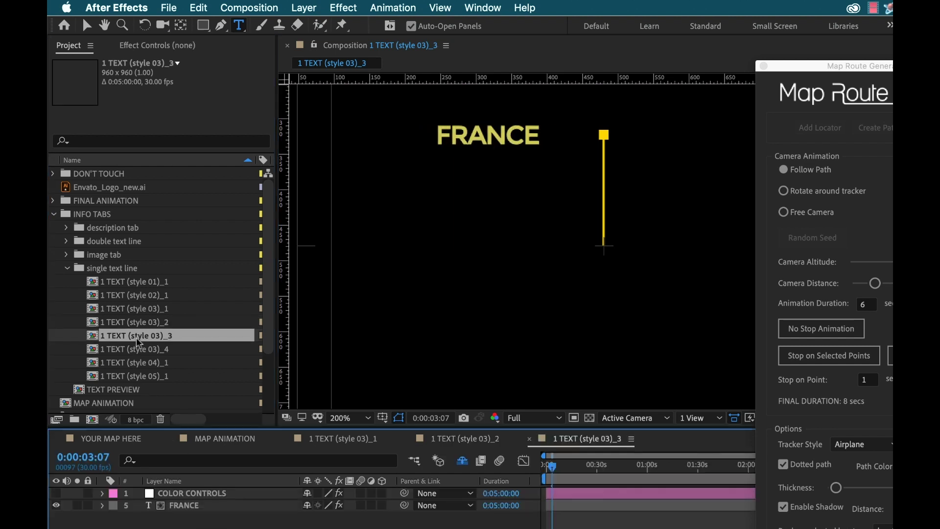
{"action": "double_click", "coordinate": [188, 507]}
{"action": "type", "text": "CORSICA"}
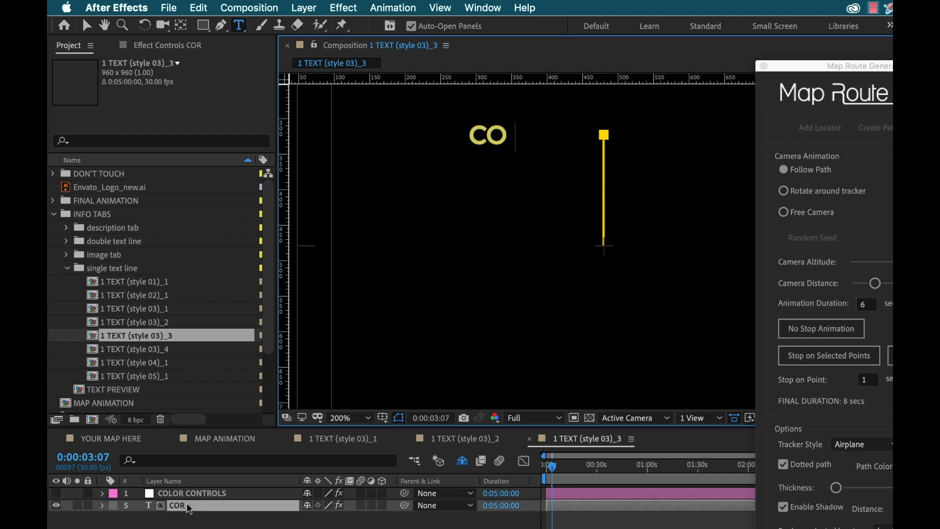
{"action": "double_click", "coordinate": [132, 350]}
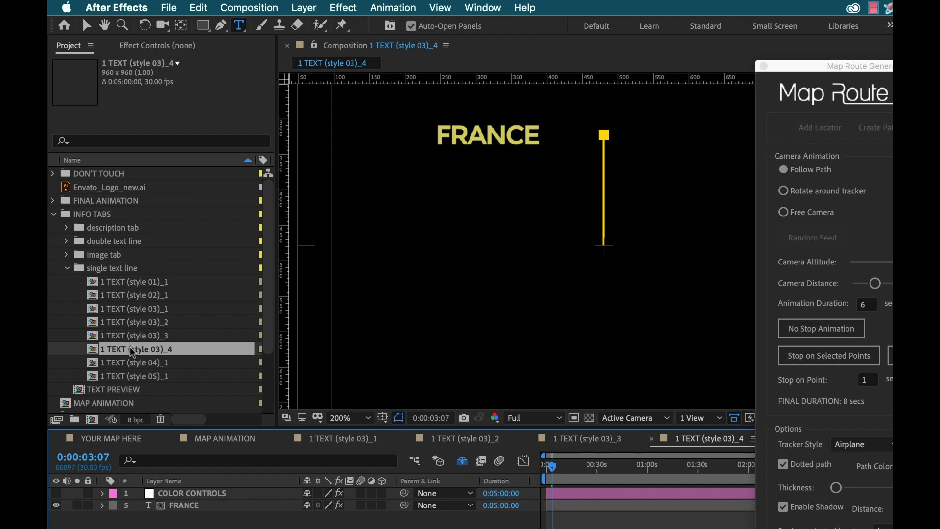
{"action": "double_click", "coordinate": [186, 504]}
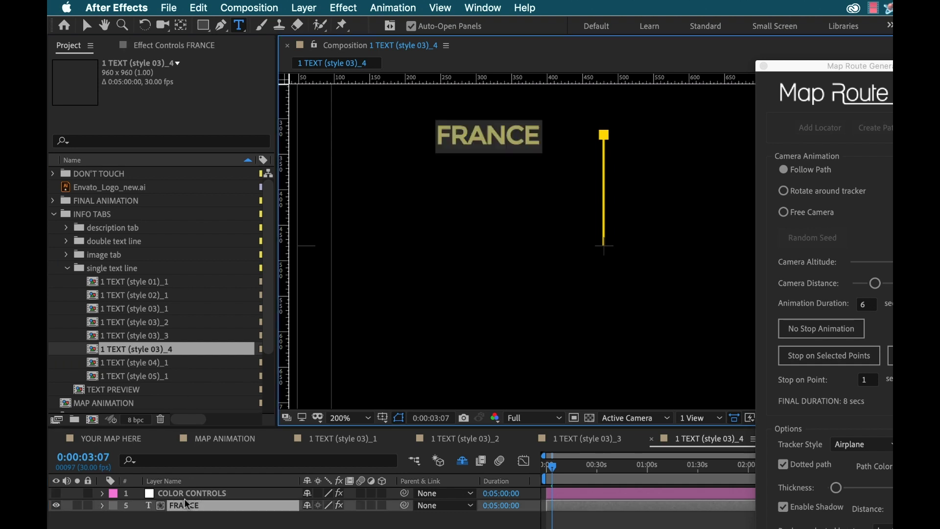
{"action": "type", "text": "REEEEEEE"}
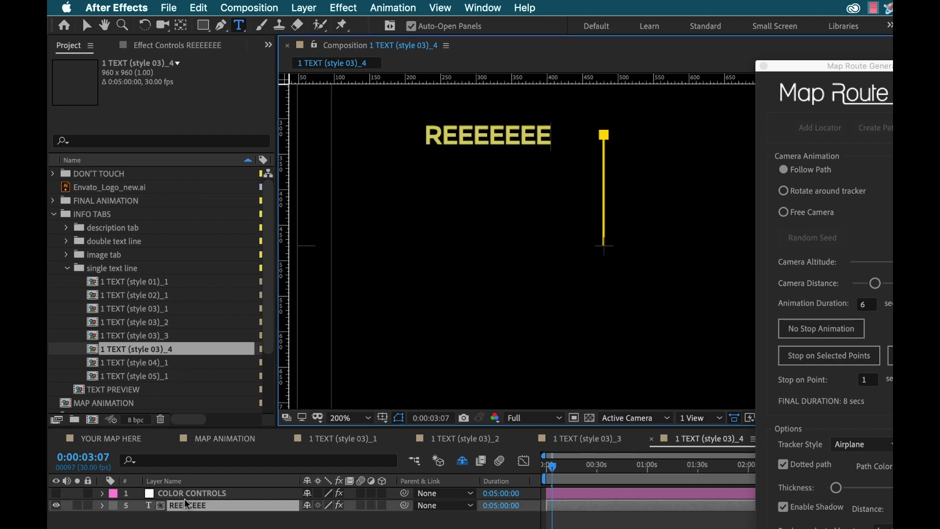
{"action": "key", "text": "BackSpace"}
{"action": "key", "text": "BackSpace"}
{"action": "key", "text": "BackSpace"}
{"action": "key", "text": "BackSpace"}
{"action": "key", "text": "BackSpace"}
{"action": "key", "text": "BackSpace"}
{"action": "type", "text": "UNION"}
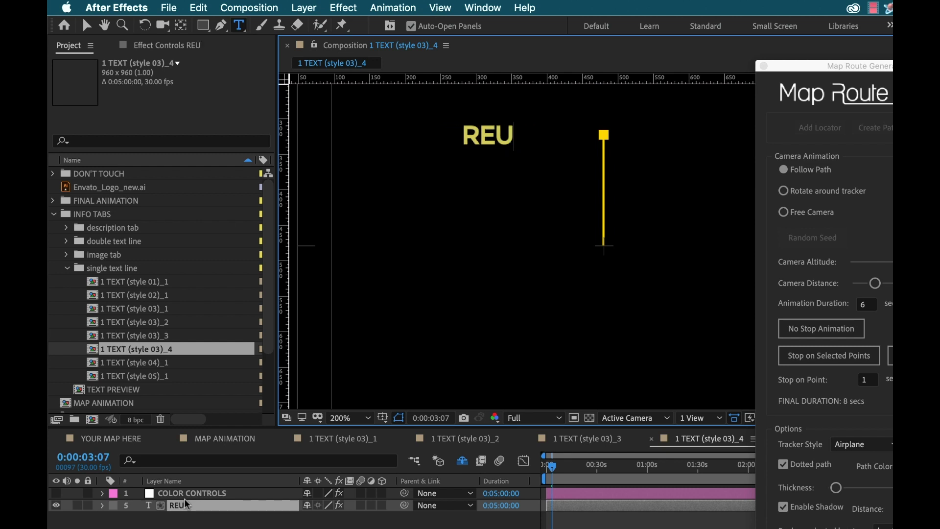
{"action": "left_click", "coordinate": [306, 515]}
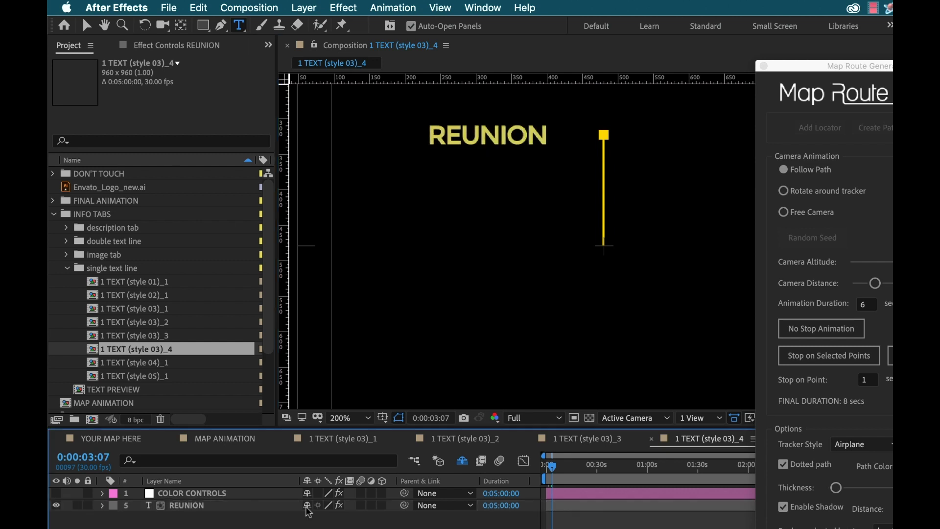
Close the three label compositions and return to MAP ANIMATION
{"action": "left_click", "coordinate": [286, 439]}
{"action": "left_click", "coordinate": [286, 439]}
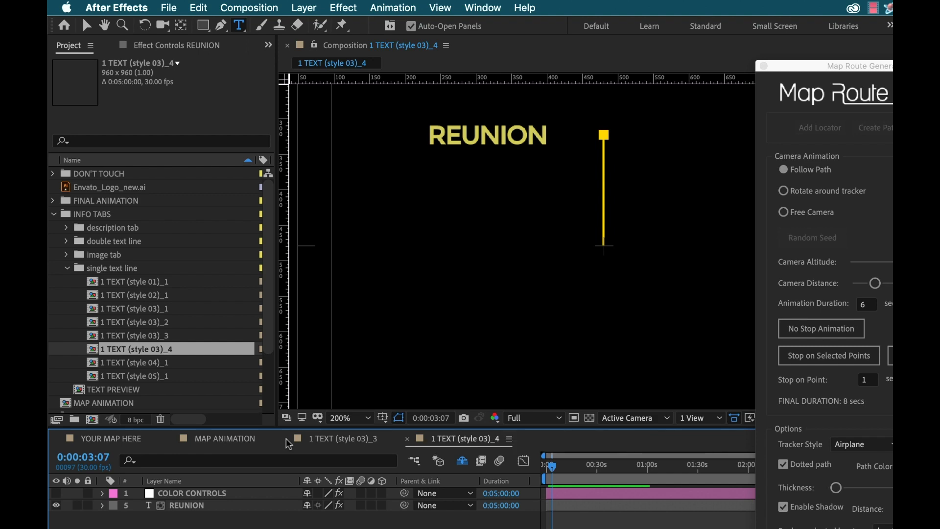
{"action": "left_click", "coordinate": [286, 439]}
{"action": "left_click", "coordinate": [286, 438]}
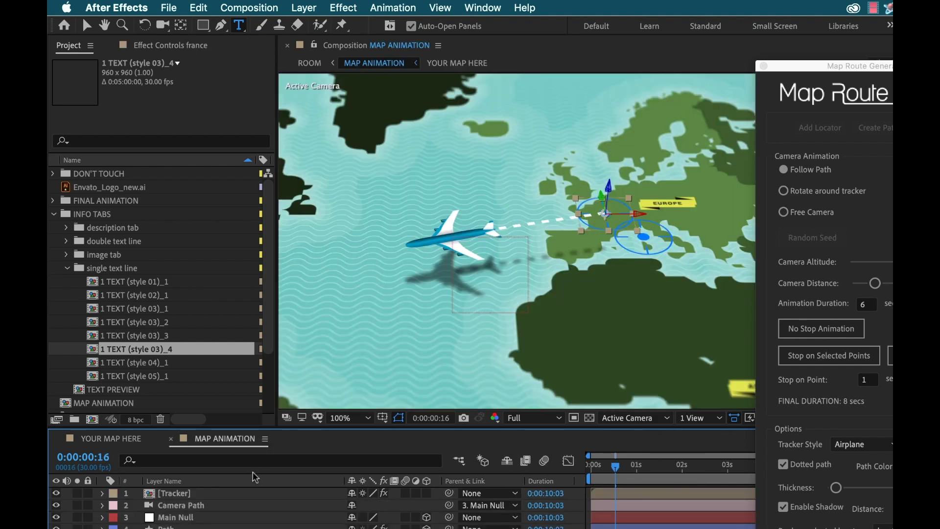
{"action": "left_click", "coordinate": [197, 528]}
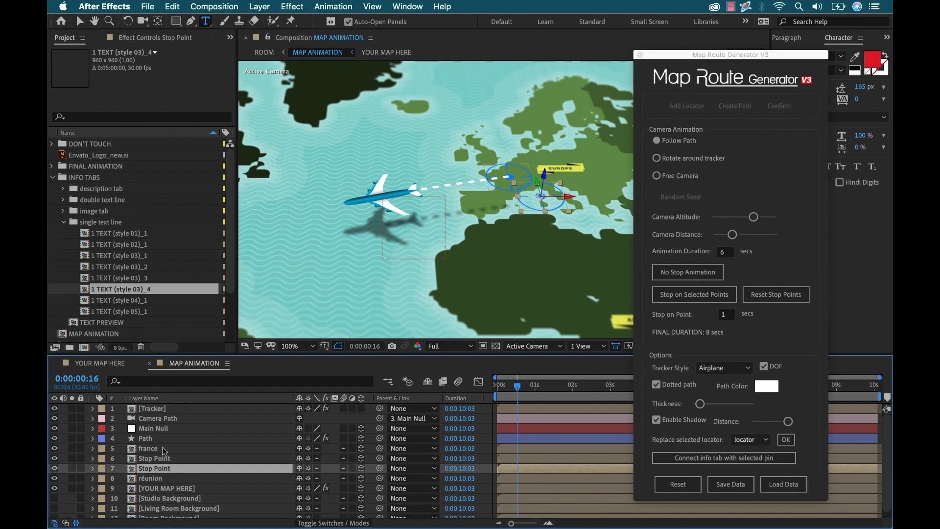
Drag the four style 03 labels into MAP ANIMATION above Camera Path, then restore live preview and the Selection tool
{"action": "left_click", "coordinate": [133, 256]}
{"action": "left_click", "coordinate": [136, 288], "text": "shift"}
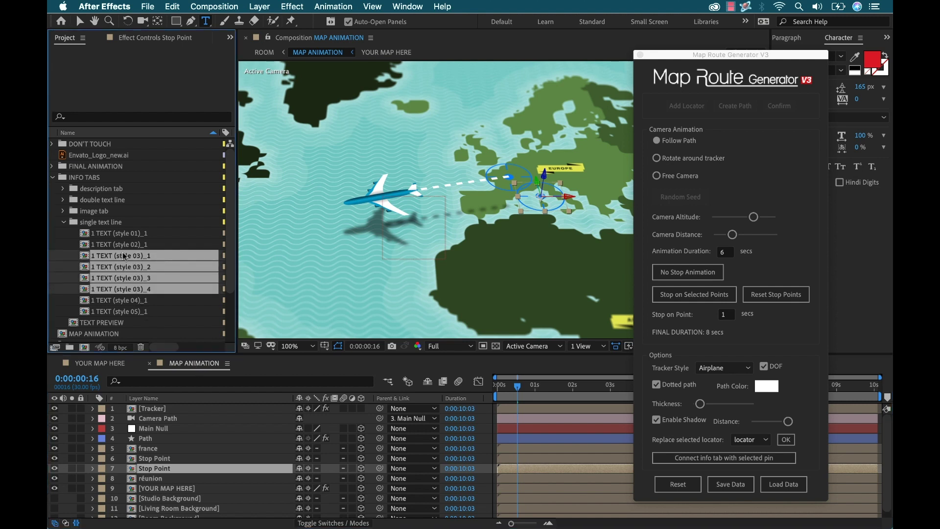
{"action": "left_click_drag", "start_coordinate": [125, 256], "coordinate": [185, 436]}
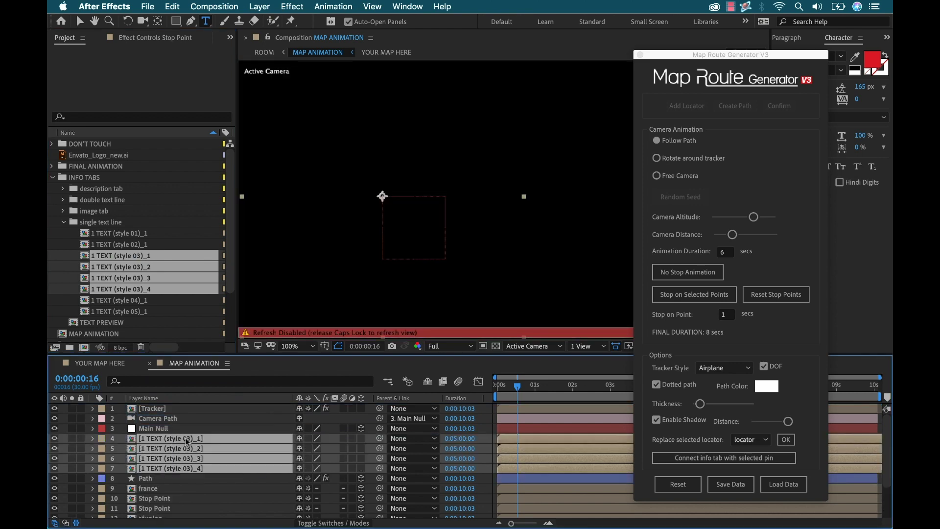
{"action": "key", "text": "Caps_Lock"}
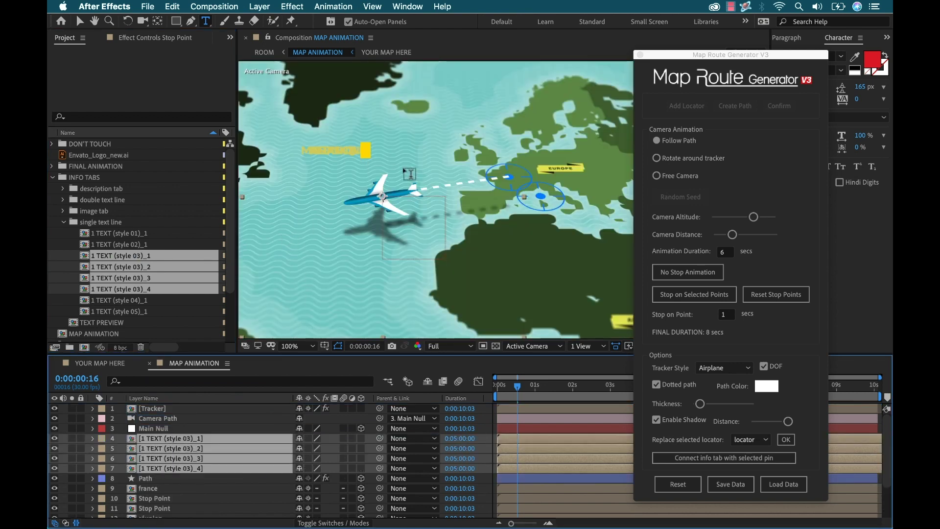
{"action": "key", "text": "v"}
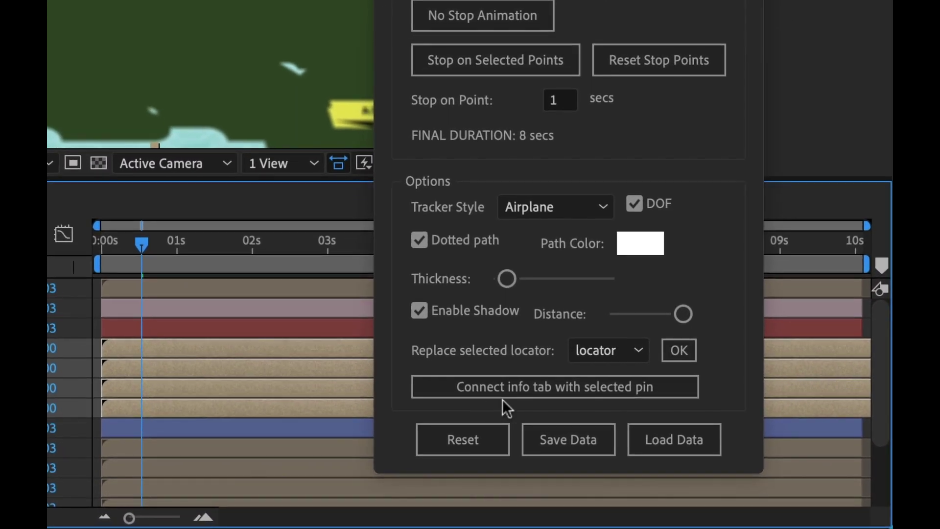
Connect the 1 TEXT (style 03)_1 info tab to the france pin
{"action": "left_click", "coordinate": [613, 388]}
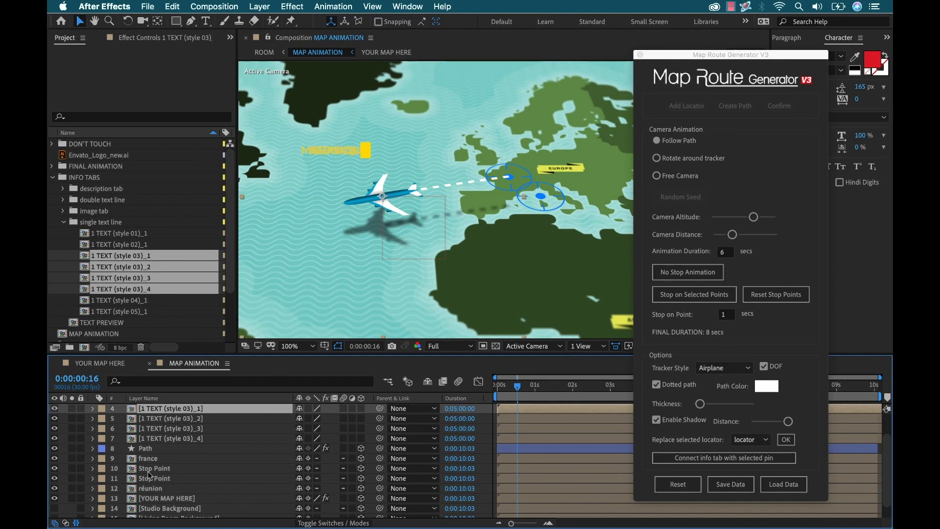
{"action": "left_click", "coordinate": [148, 463]}
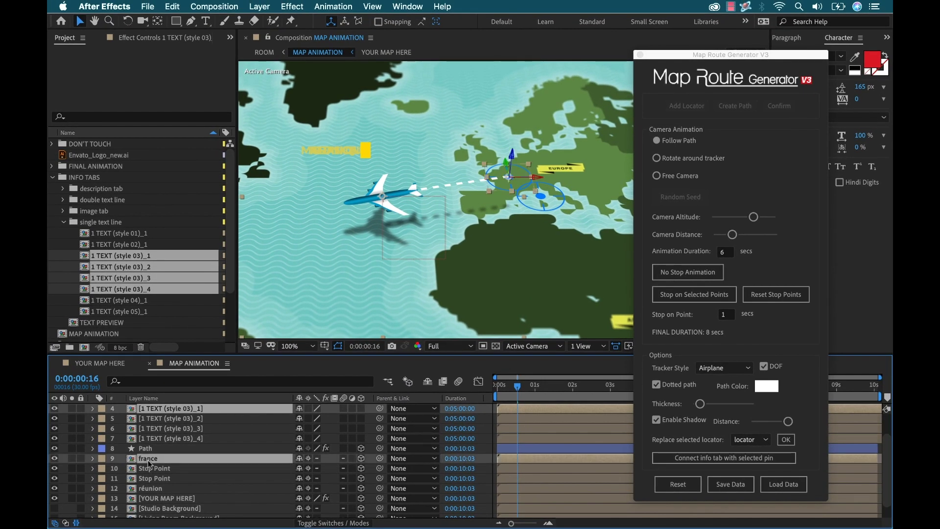
{"action": "left_click", "coordinate": [733, 459]}
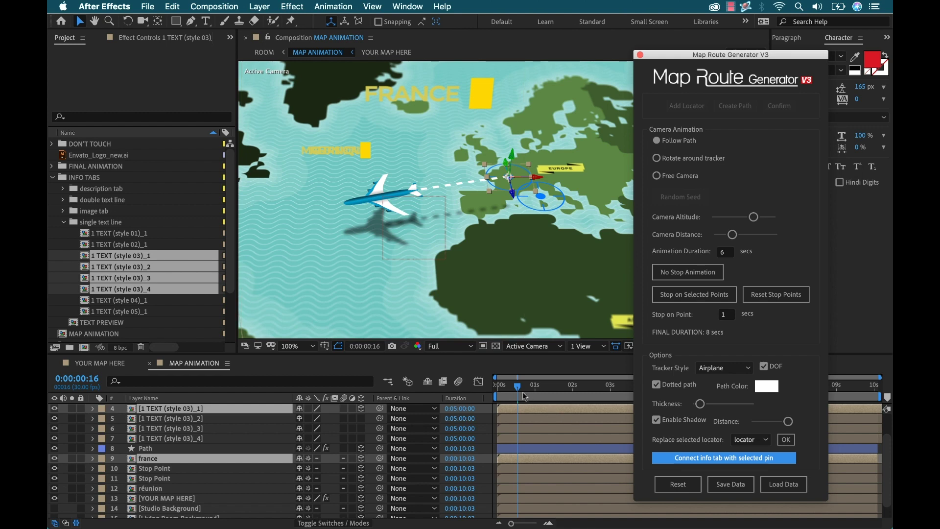
{"action": "left_click_drag", "start_coordinate": [517, 386], "coordinate": [538, 388]}
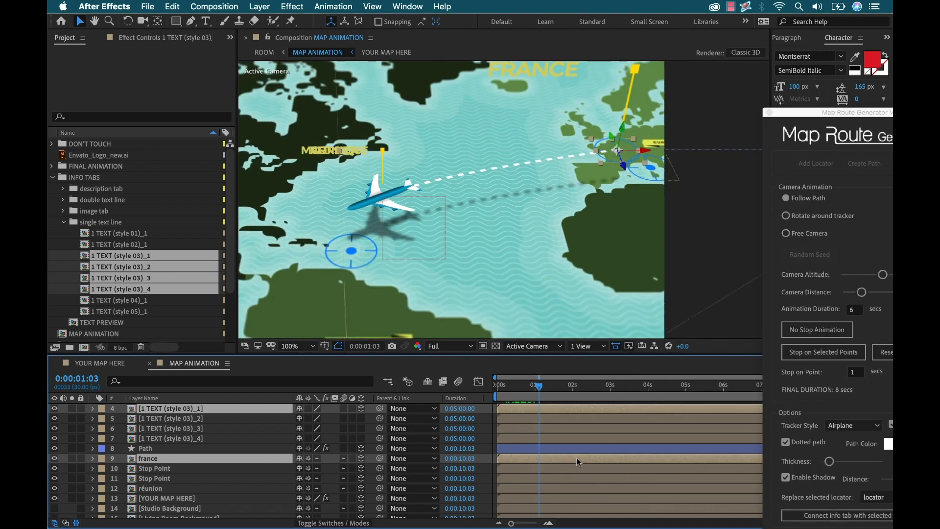
Start the first info tab slightly earlier and frame the FRANCE label at the animation's start
{"action": "left_click", "coordinate": [575, 478]}
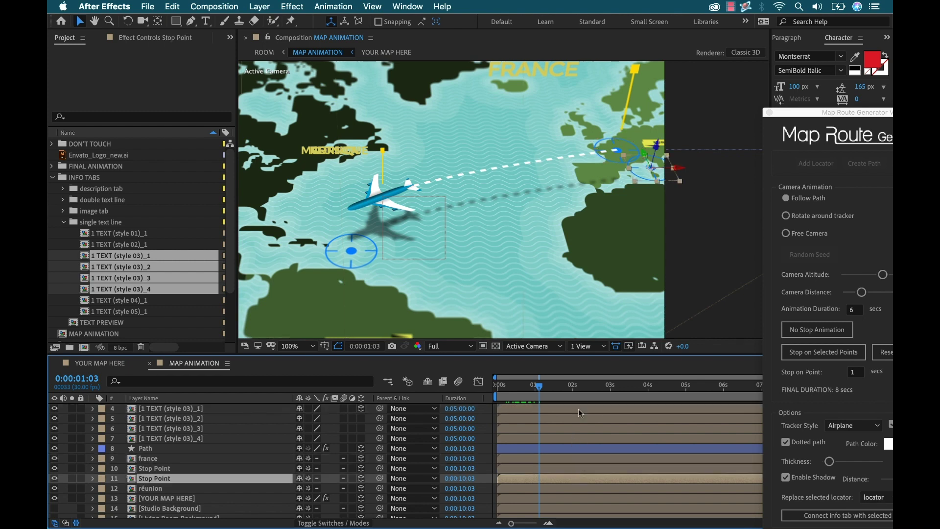
{"action": "left_click_drag", "start_coordinate": [578, 409], "coordinate": [579, 410]}
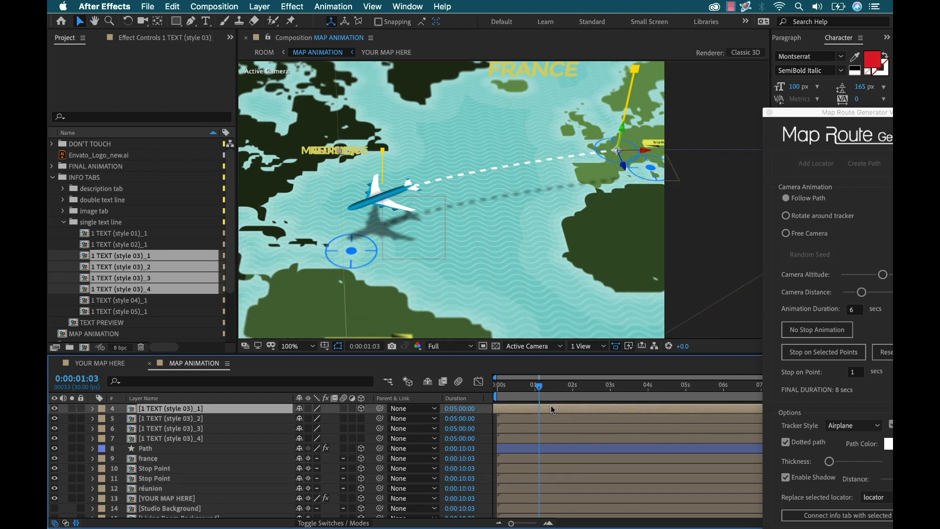
{"action": "key", "text": "Home"}
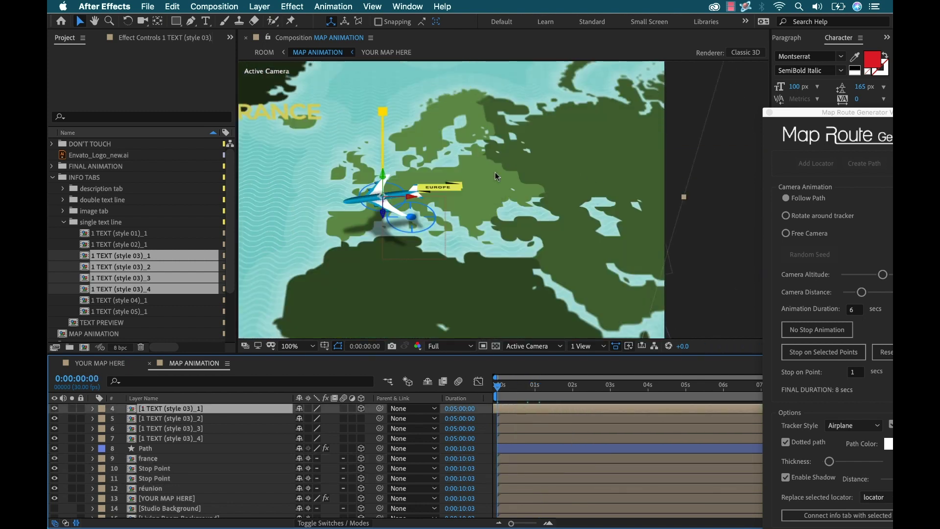
{"action": "key", "text": "h"}
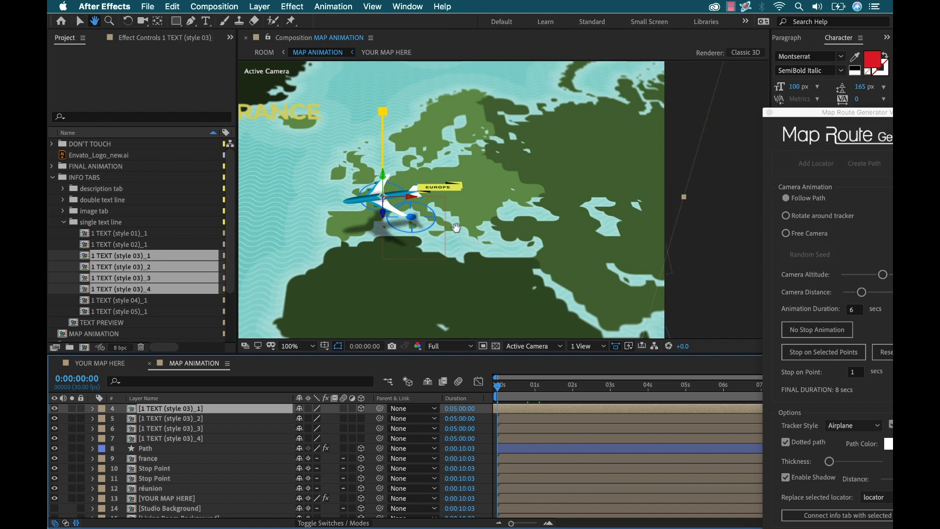
{"action": "left_click_drag", "start_coordinate": [455, 228], "coordinate": [491, 225]}
{"action": "key", "text": "v"}
{"action": "left_click_drag", "start_coordinate": [844, 114], "coordinate": [652, 49]}
Name the first Stop Point layer 'martinique' and the second 'corsica'
{"action": "left_click", "coordinate": [193, 420]}
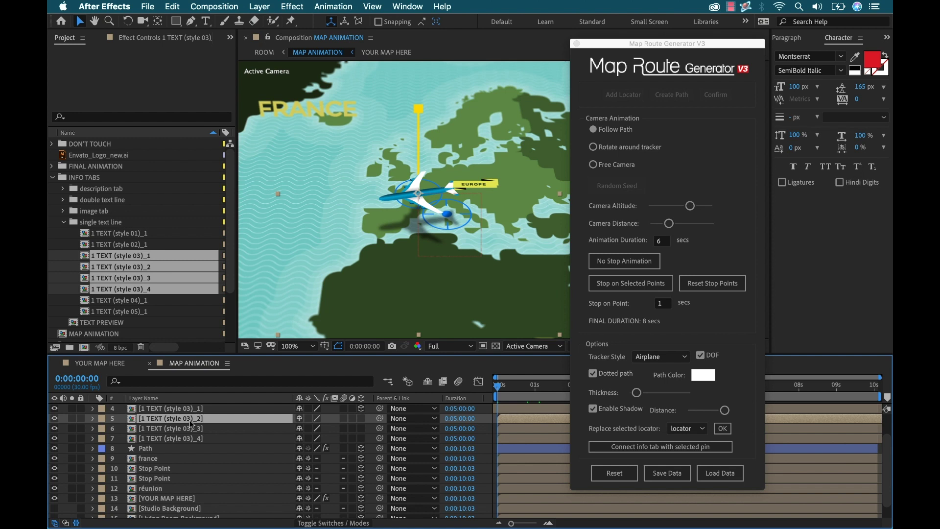
{"action": "left_click", "coordinate": [152, 469]}
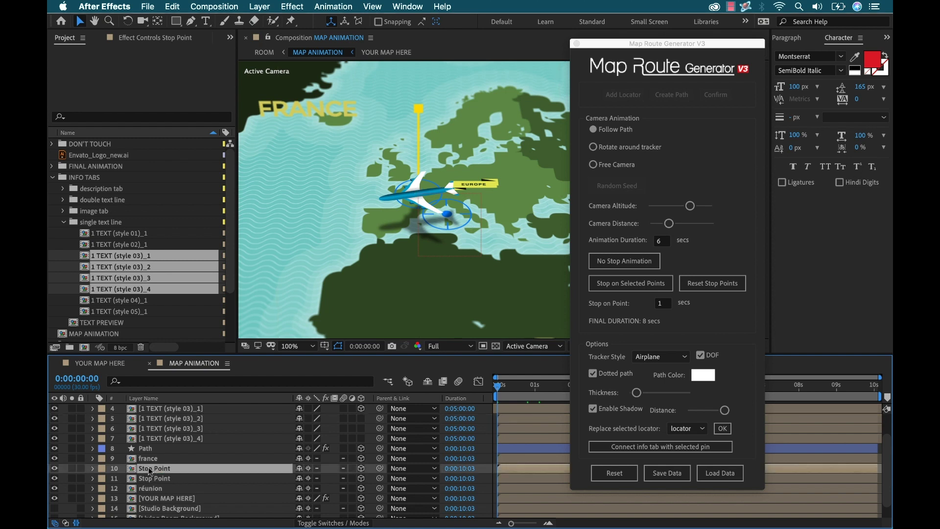
{"action": "key", "text": "Return"}
{"action": "type", "text": "mart"}
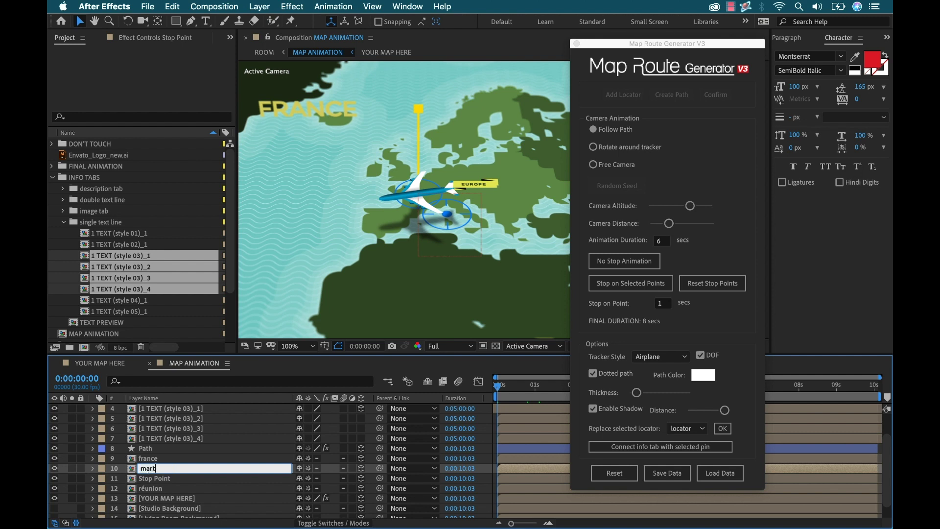
{"action": "type", "text": "inique"}
{"action": "key", "text": "Return"}
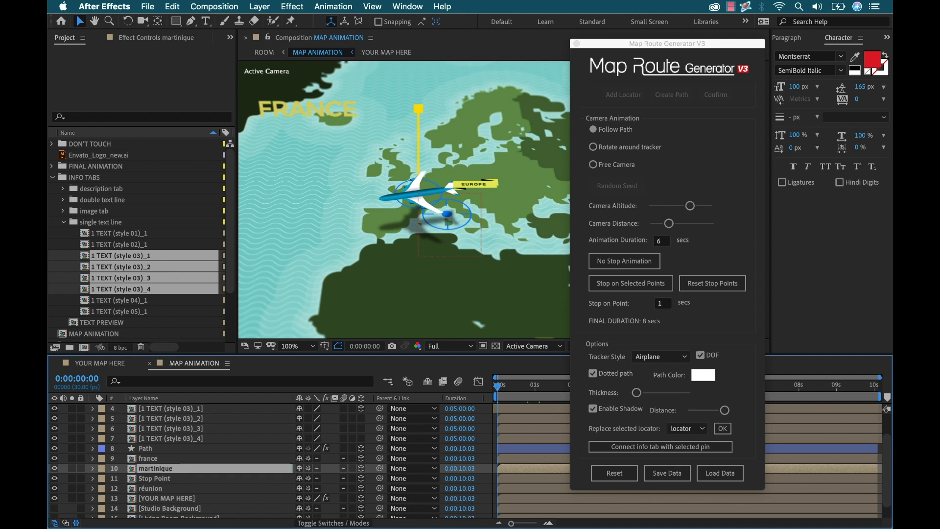
{"action": "left_click", "coordinate": [152, 481]}
{"action": "key", "text": "Return"}
{"action": "type", "text": "corsica"}
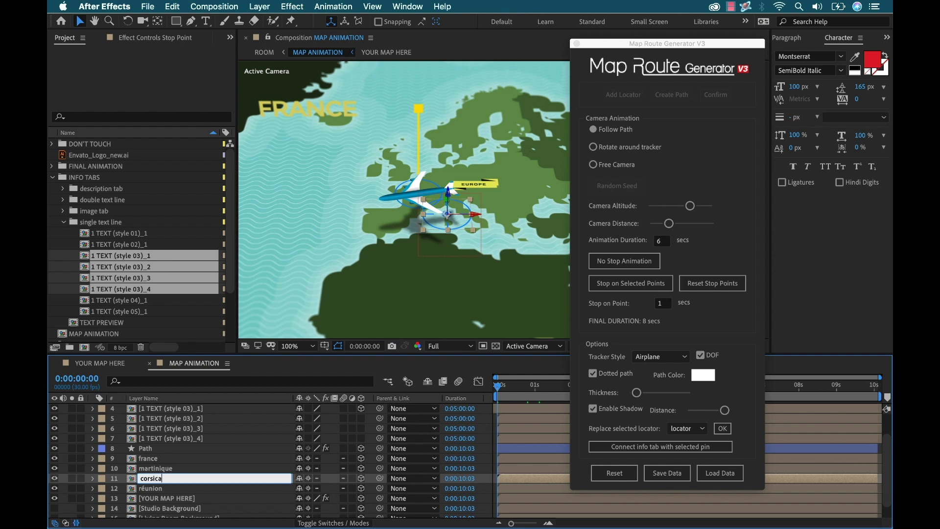
{"action": "key", "text": "Return"}
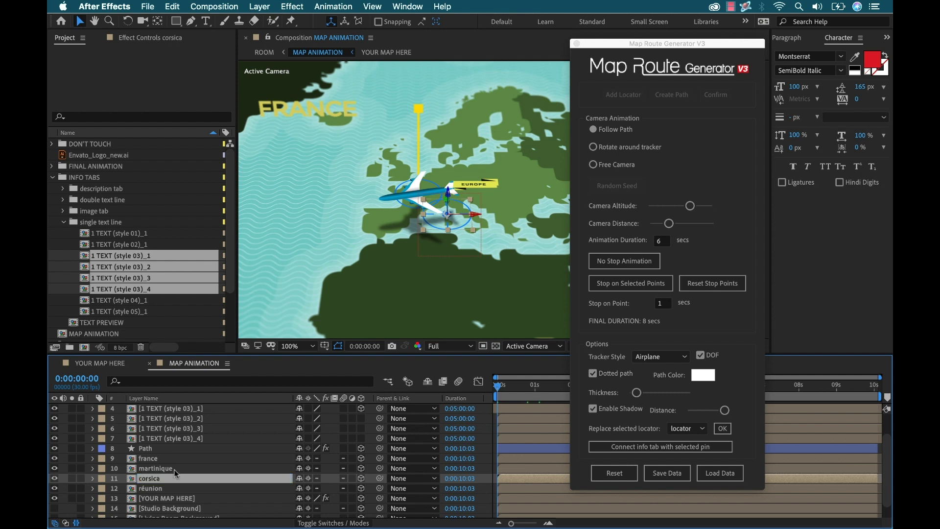
Connect the second info tab to the martinique pin
{"action": "left_click", "coordinate": [150, 469]}
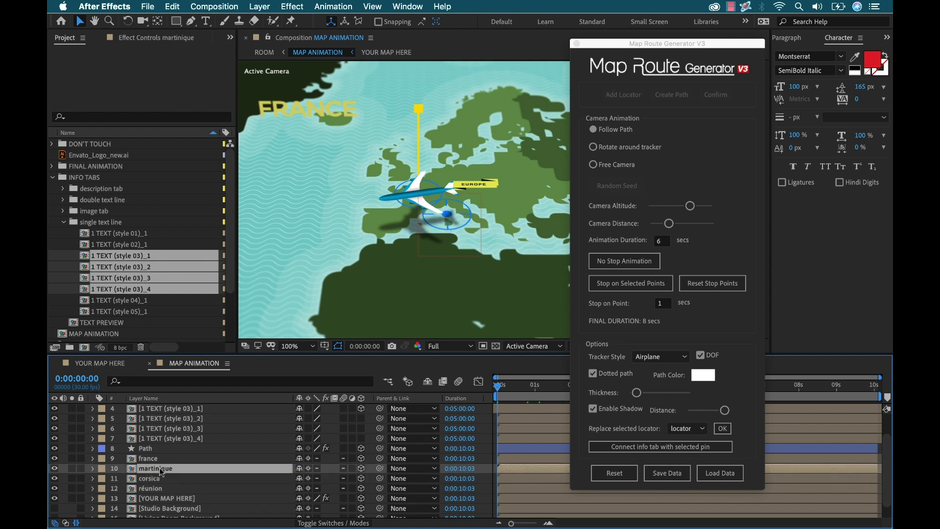
{"action": "left_click", "coordinate": [181, 419]}
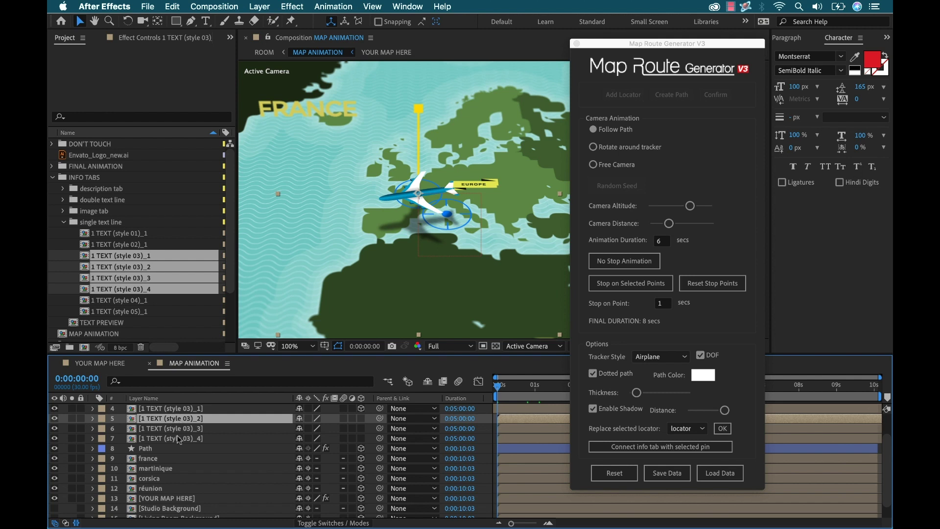
{"action": "left_click", "coordinate": [154, 469], "text": "super"}
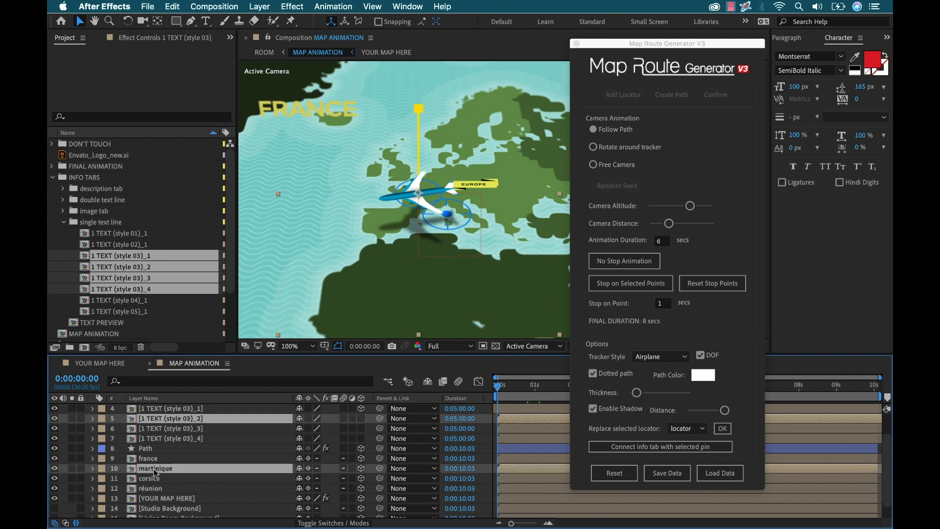
{"action": "left_click", "coordinate": [661, 452]}
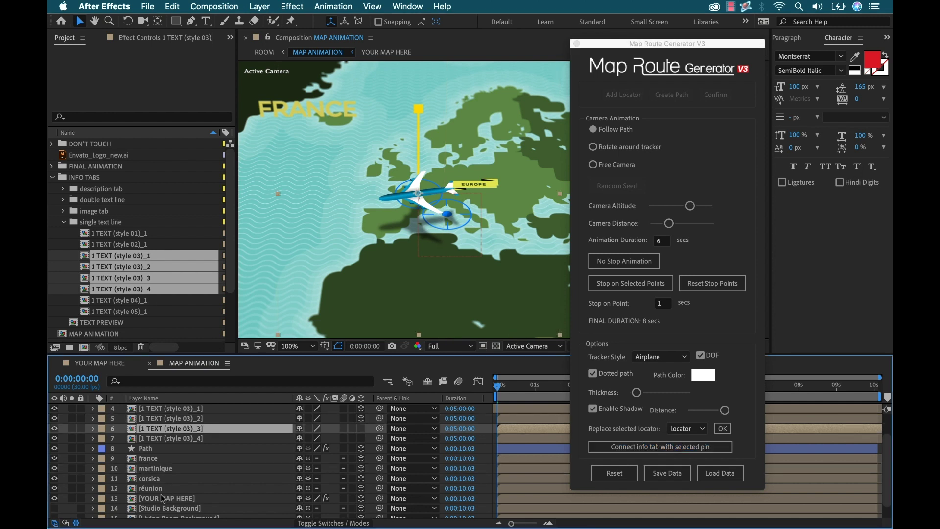
Connect the third and fourth info tabs to the corsica and réunion pins
{"action": "left_click", "coordinate": [150, 480], "text": "super"}
{"action": "left_click", "coordinate": [652, 448]}
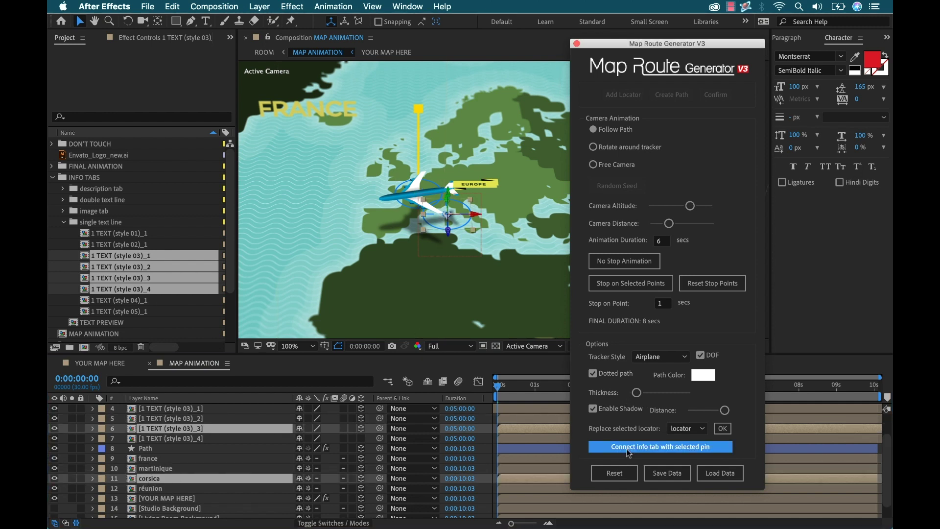
{"action": "left_click", "coordinate": [171, 440]}
{"action": "left_click", "coordinate": [157, 489], "text": "super"}
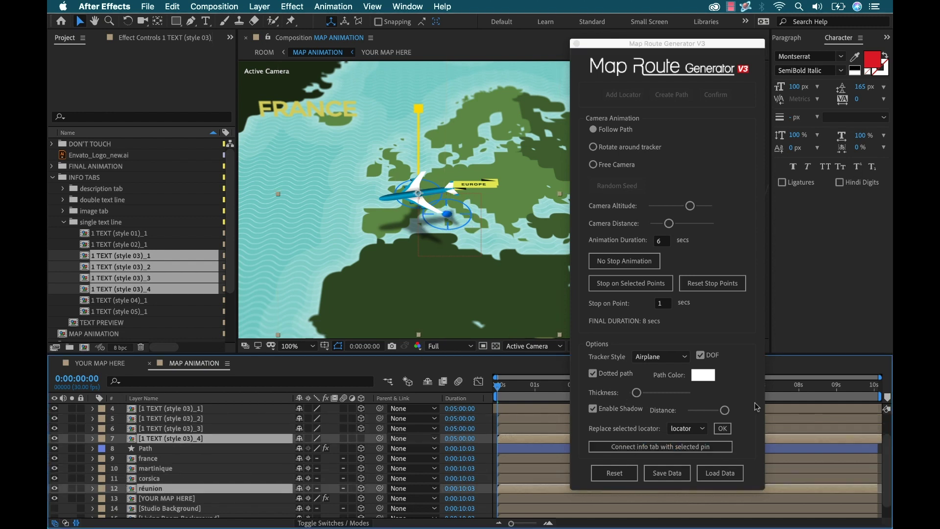
{"action": "left_click", "coordinate": [652, 448]}
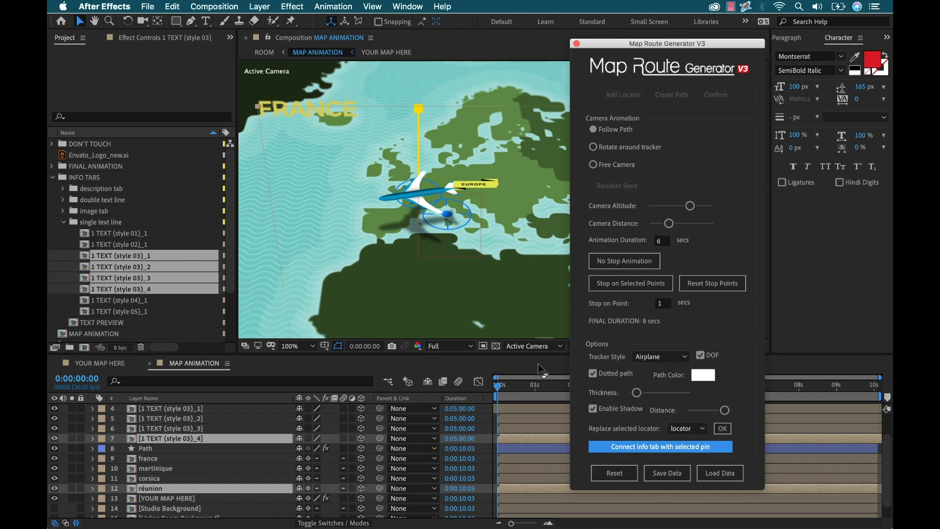
{"action": "left_click", "coordinate": [732, 7]}
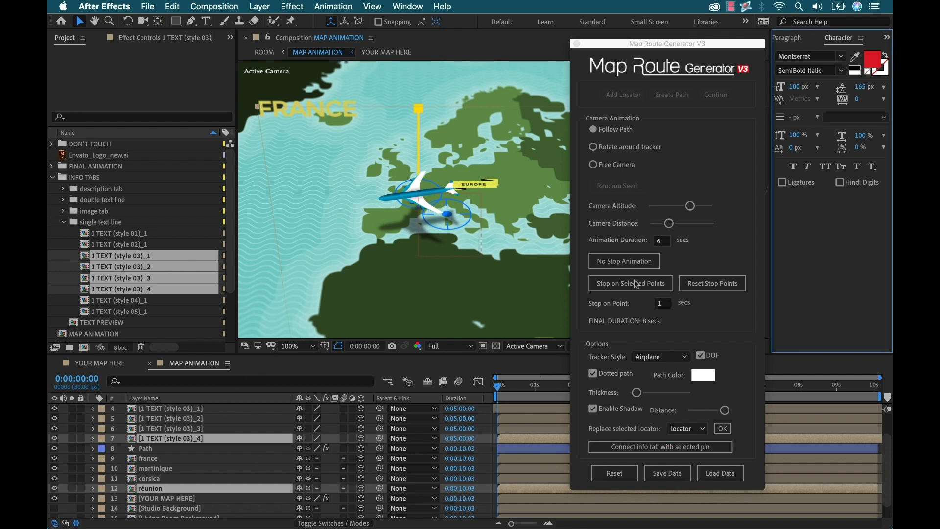
Check the route progress at about 2 seconds and start the second label there
{"action": "left_click_drag", "start_coordinate": [719, 43], "coordinate": [234, 39]}
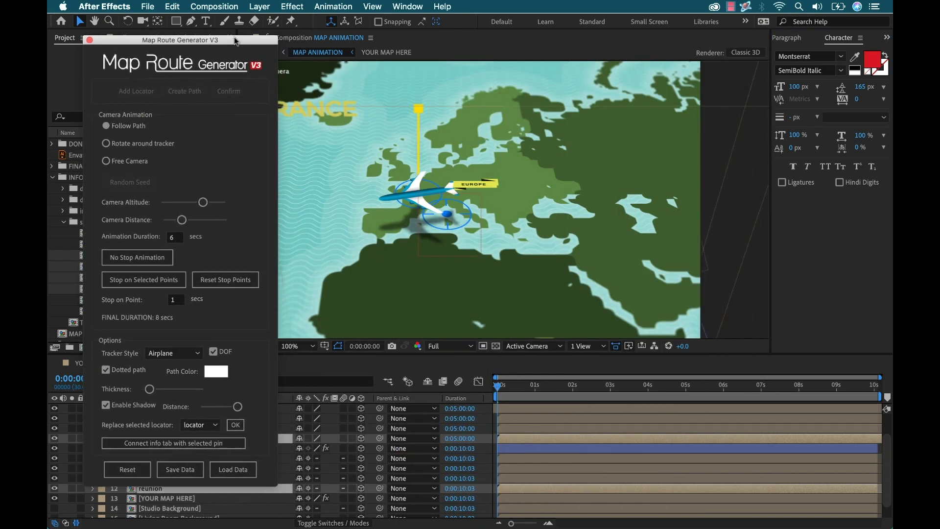
{"action": "left_click", "coordinate": [627, 470]}
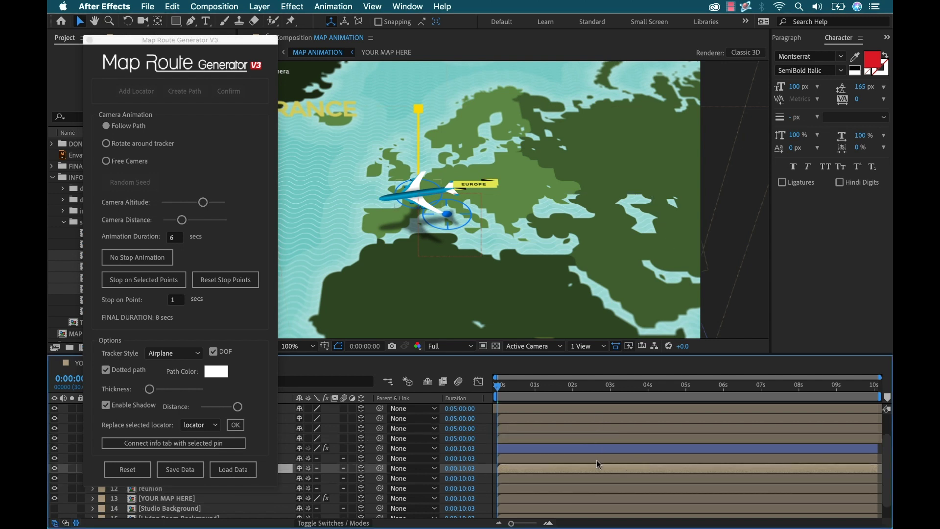
{"action": "left_click", "coordinate": [575, 428]}
{"action": "left_click", "coordinate": [576, 419]}
{"action": "left_click", "coordinate": [579, 457]}
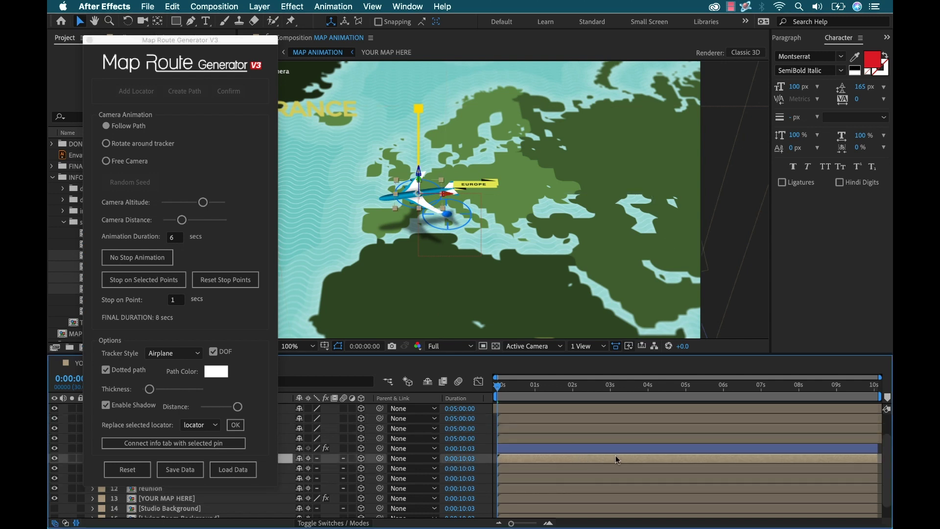
{"action": "left_click", "coordinate": [594, 448]}
{"action": "key", "text": "u"}
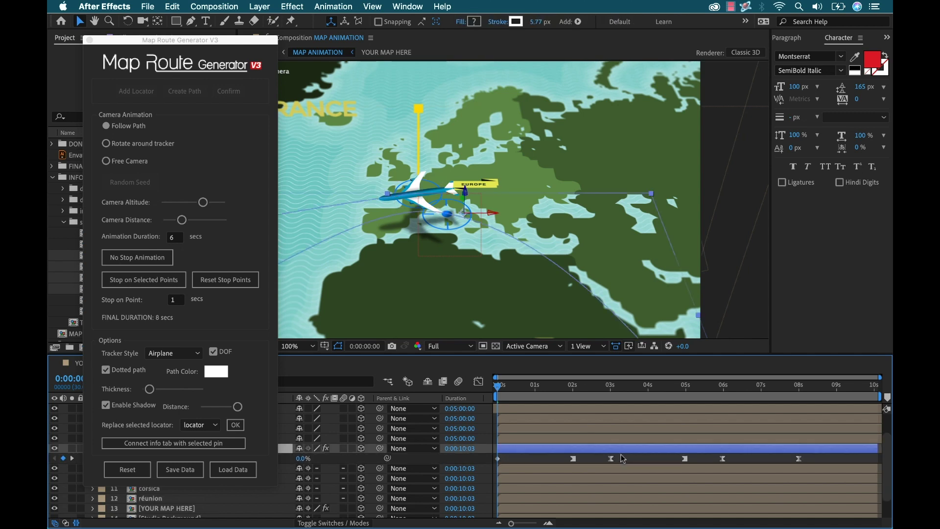
{"action": "left_click_drag", "start_coordinate": [534, 387], "coordinate": [574, 388]}
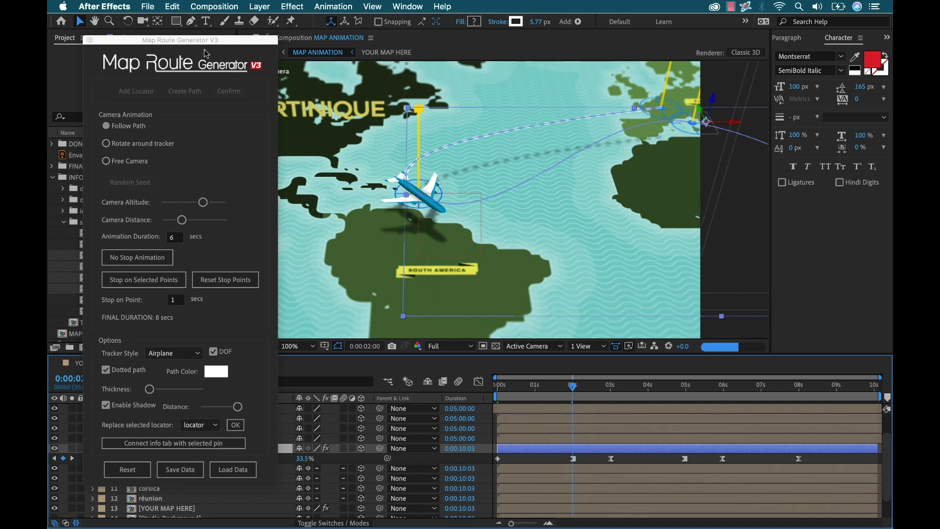
{"action": "left_click_drag", "start_coordinate": [82, 349], "coordinate": [209, 327]}
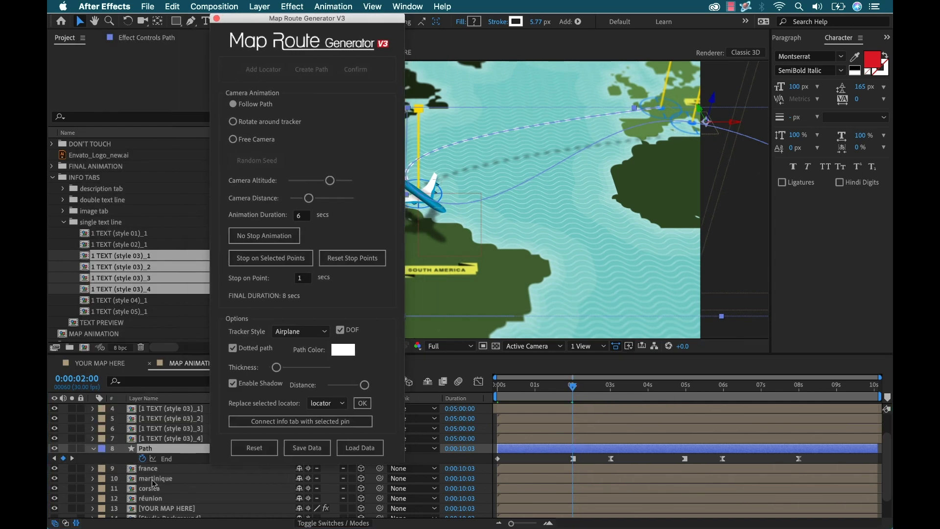
{"action": "left_click", "coordinate": [507, 416]}
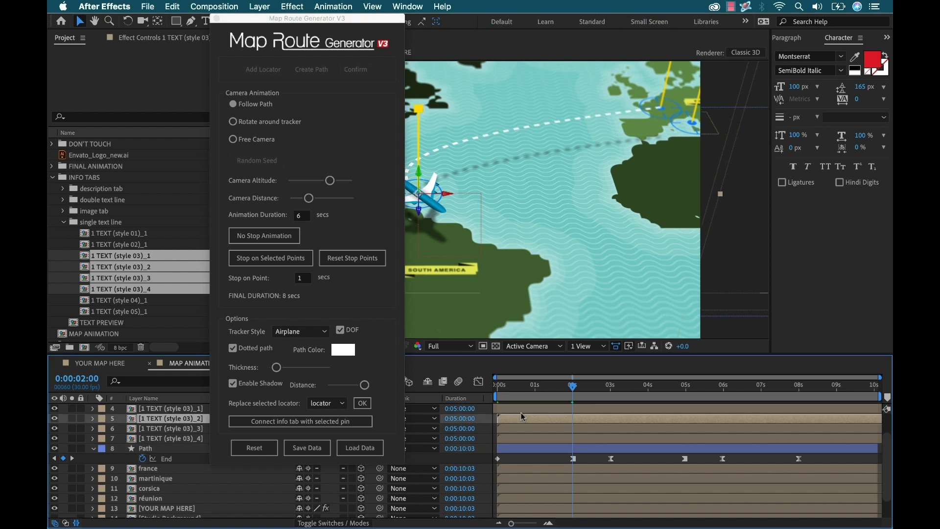
{"action": "left_click_drag", "start_coordinate": [527, 420], "coordinate": [595, 420]}
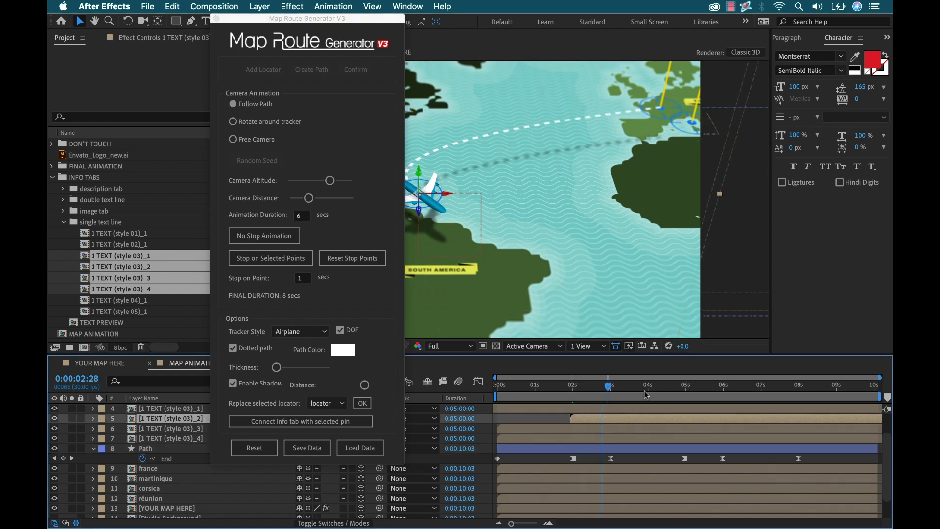
Start the third label at about 5 seconds and the fourth at about 7.6 seconds
{"action": "left_click", "coordinate": [691, 392]}
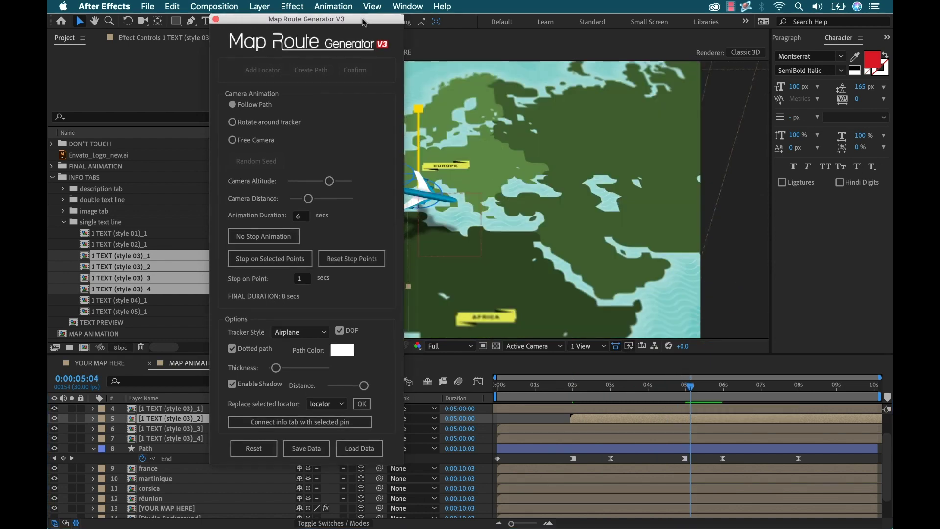
{"action": "left_click_drag", "start_coordinate": [326, 50], "coordinate": [881, 91]}
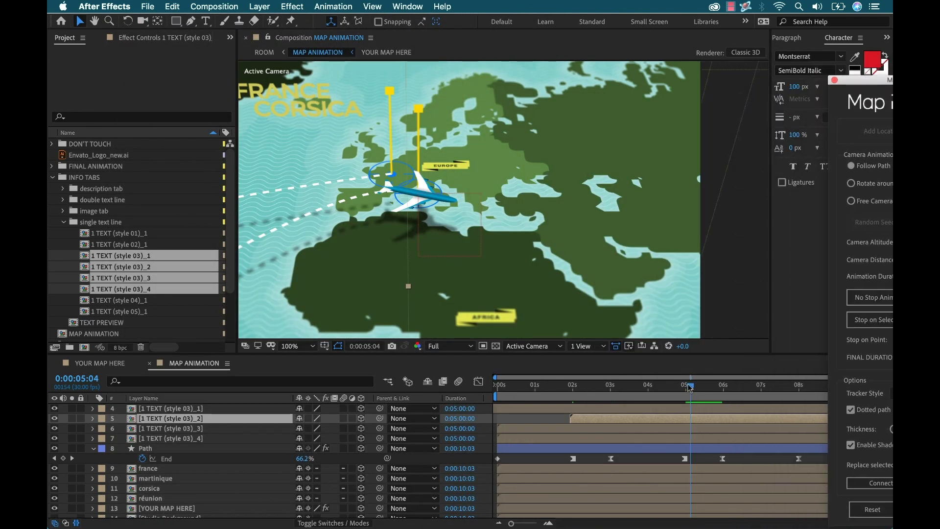
{"action": "left_click_drag", "start_coordinate": [691, 386], "coordinate": [687, 386]}
{"action": "left_click", "coordinate": [183, 432]}
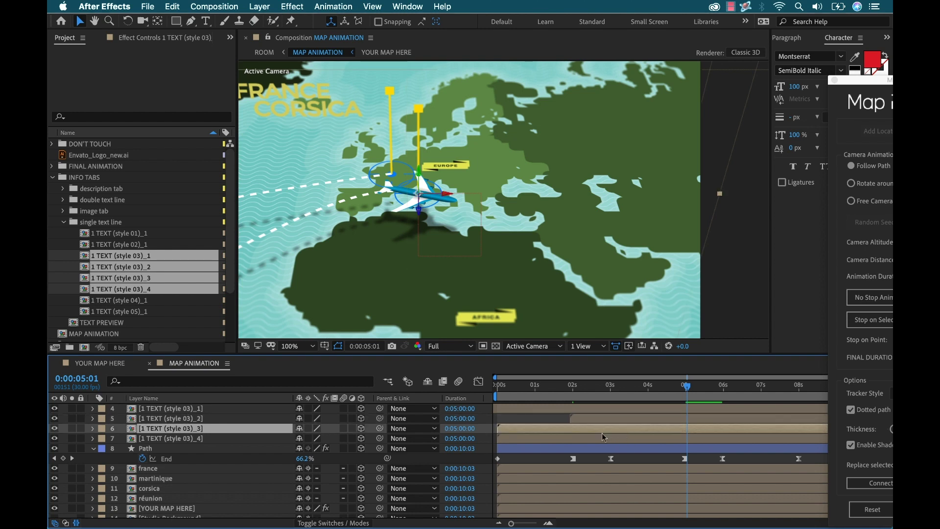
{"action": "left_click_drag", "start_coordinate": [533, 429], "coordinate": [720, 423]}
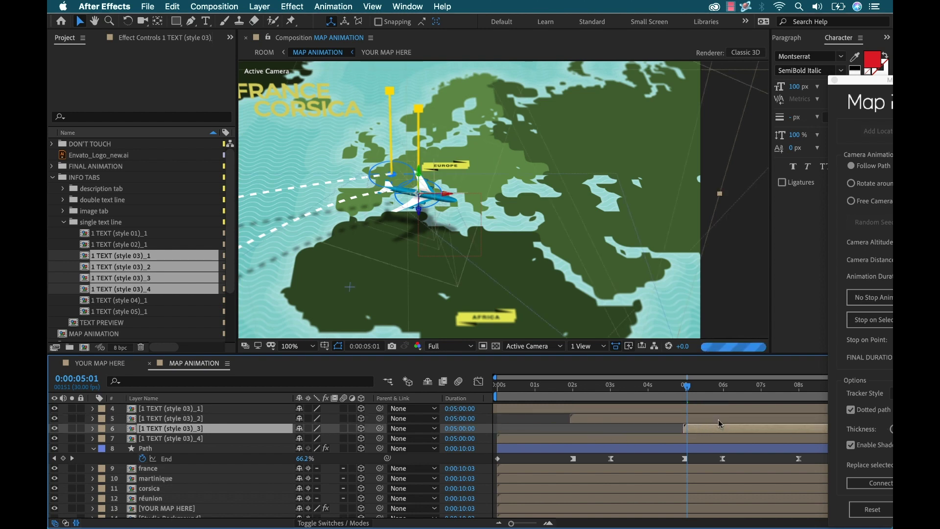
{"action": "left_click_drag", "start_coordinate": [688, 386], "coordinate": [714, 386]}
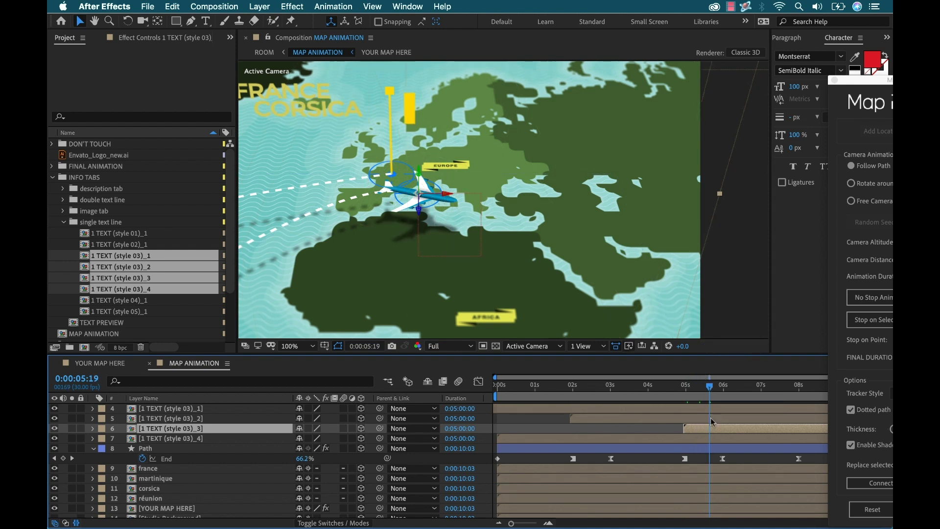
{"action": "left_click", "coordinate": [178, 442]}
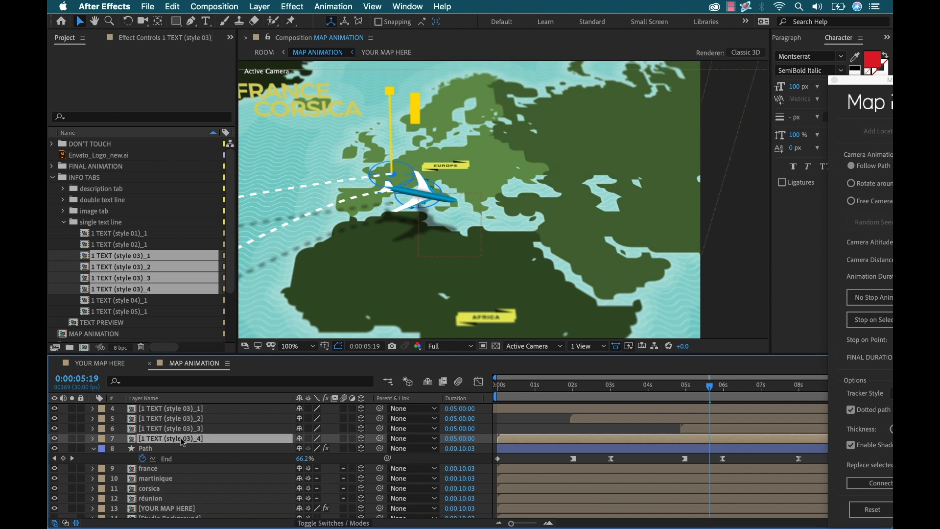
{"action": "left_click_drag", "start_coordinate": [567, 438], "coordinate": [861, 434]}
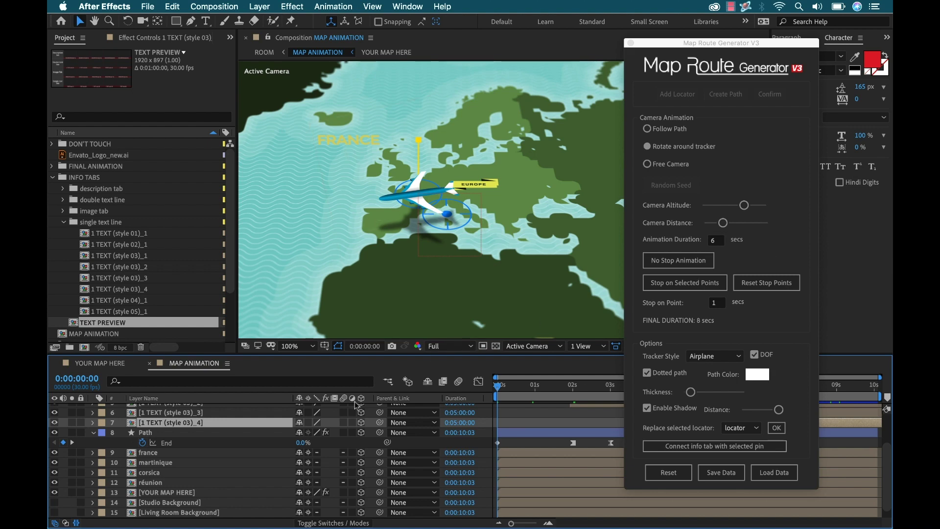
Scroll up to bring the upper part of the panel back into view
{"action": "scroll", "coordinate": [228, 485], "scroll_direction": "up", "scroll_amount": 5}
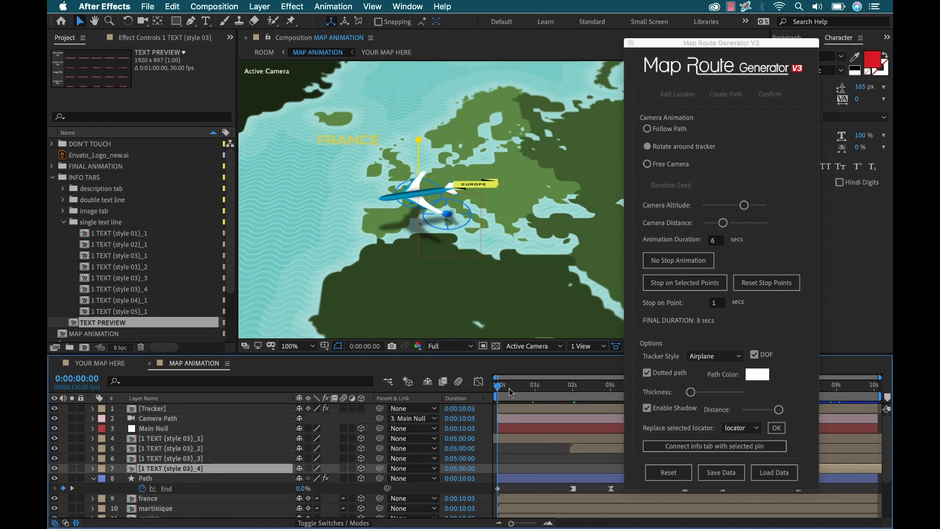
At 0:00:09:03, set the REUNION label's Orientation to 0°, 0°, 54°
{"action": "left_click", "coordinate": [842, 383]}
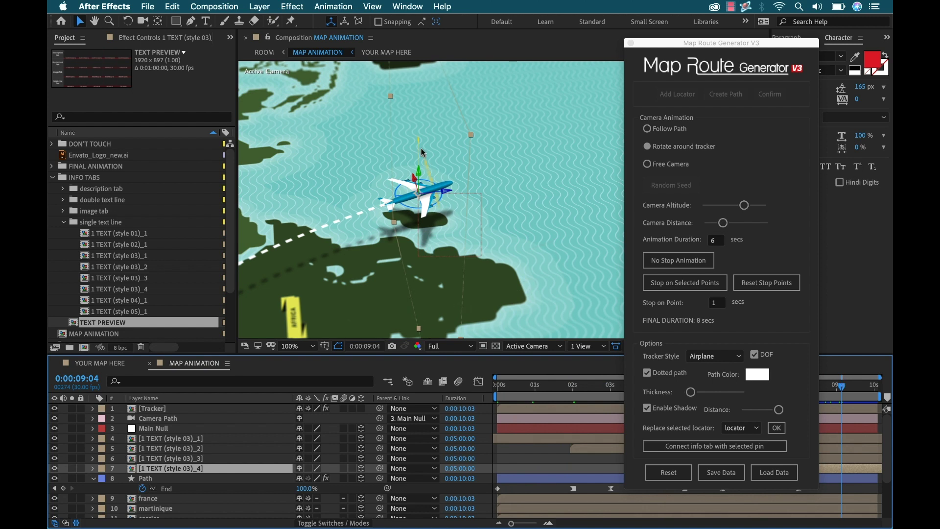
{"action": "left_click_drag", "start_coordinate": [844, 388], "coordinate": [786, 394]}
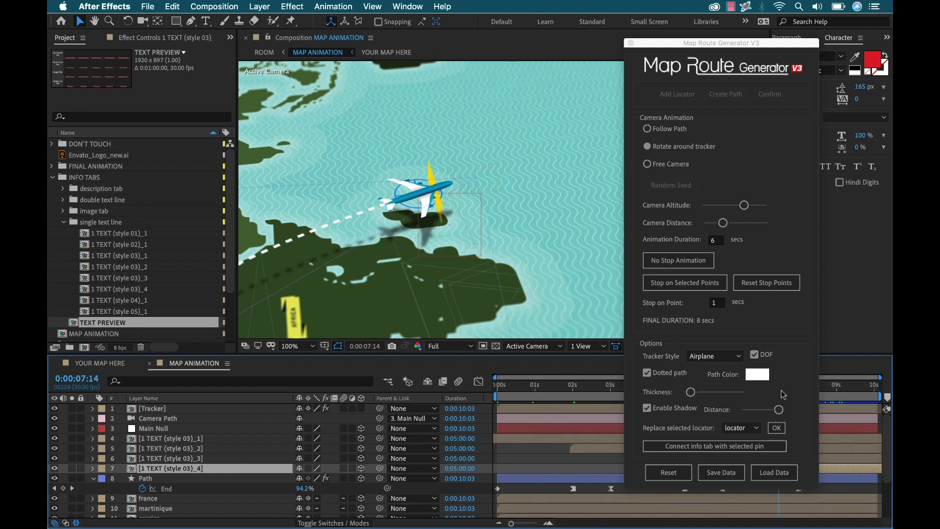
{"action": "left_click", "coordinate": [840, 387]}
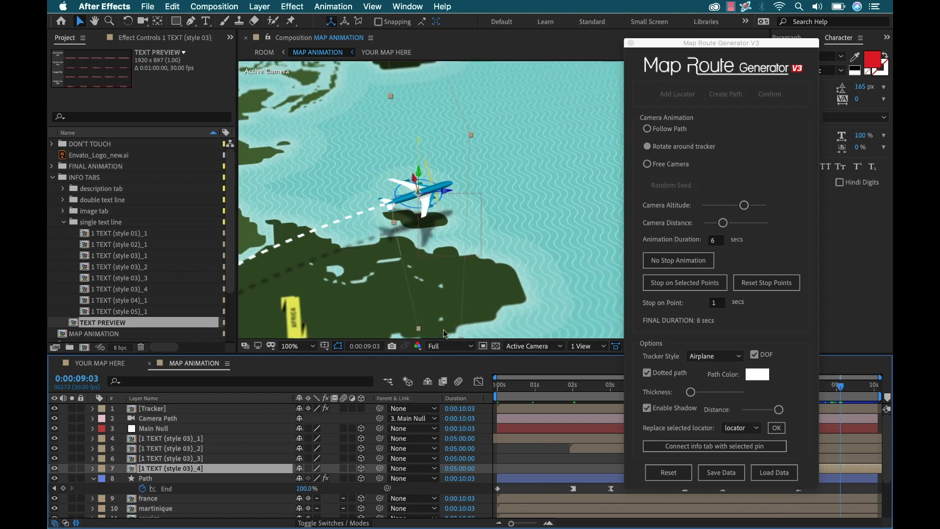
{"action": "left_click", "coordinate": [93, 469]}
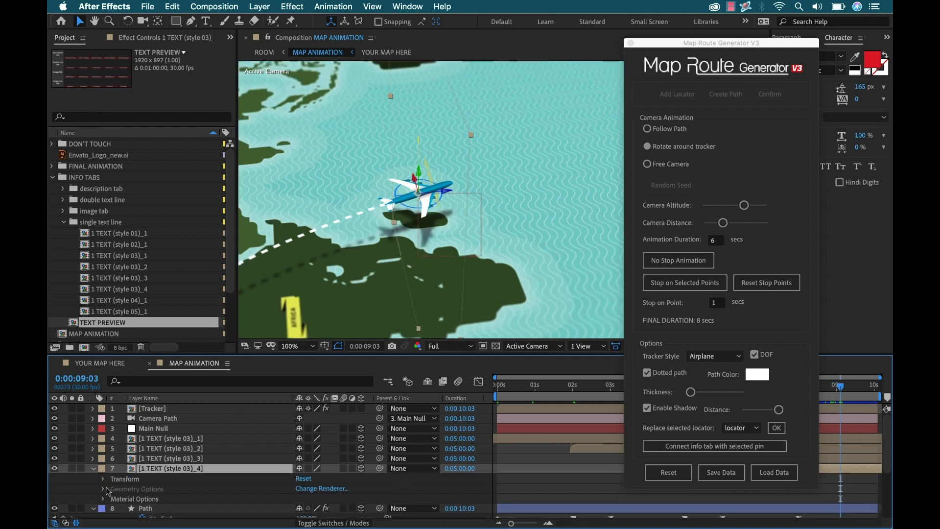
{"action": "left_click", "coordinate": [103, 479]}
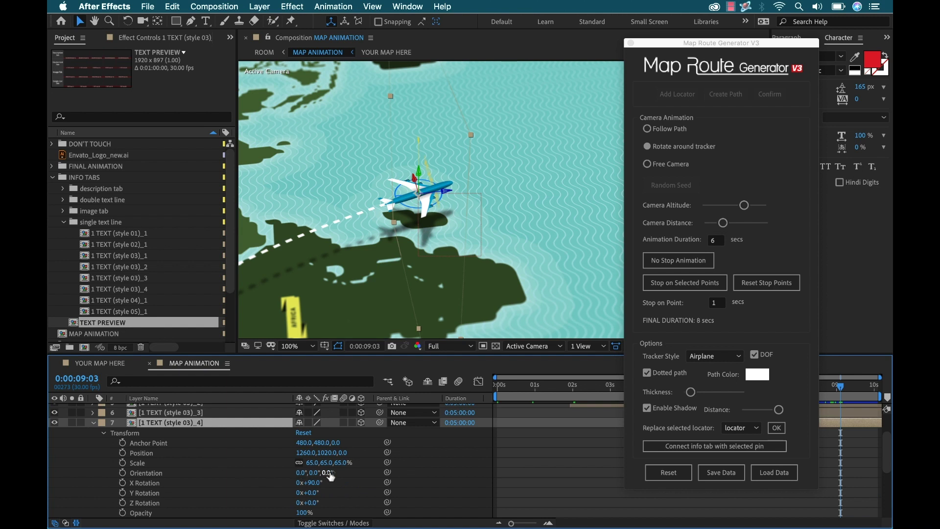
{"action": "left_click_drag", "start_coordinate": [330, 473], "coordinate": [353, 464]}
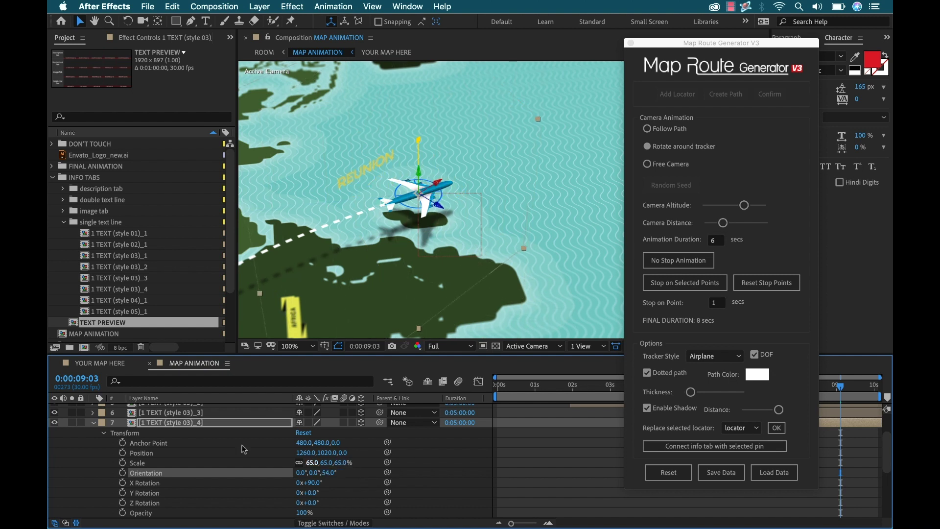
{"action": "double_click", "coordinate": [150, 422]}
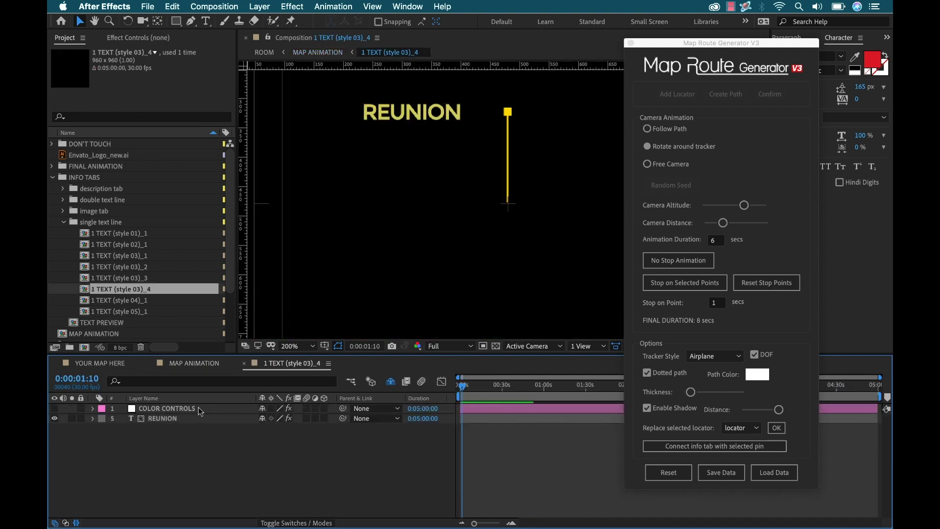
Change the REUNION label's COLOR CONTROLS text colour to white FFFFFF
{"action": "left_click", "coordinate": [167, 410]}
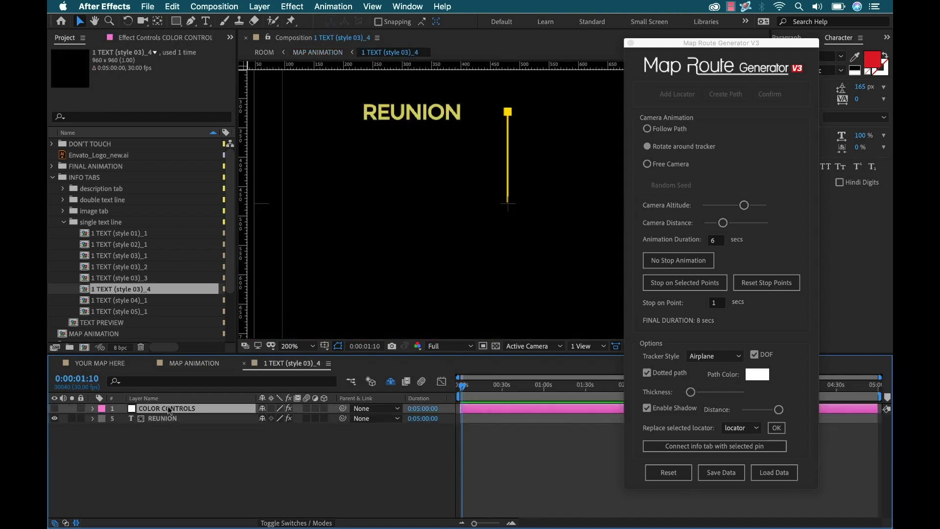
{"action": "left_click", "coordinate": [140, 39]}
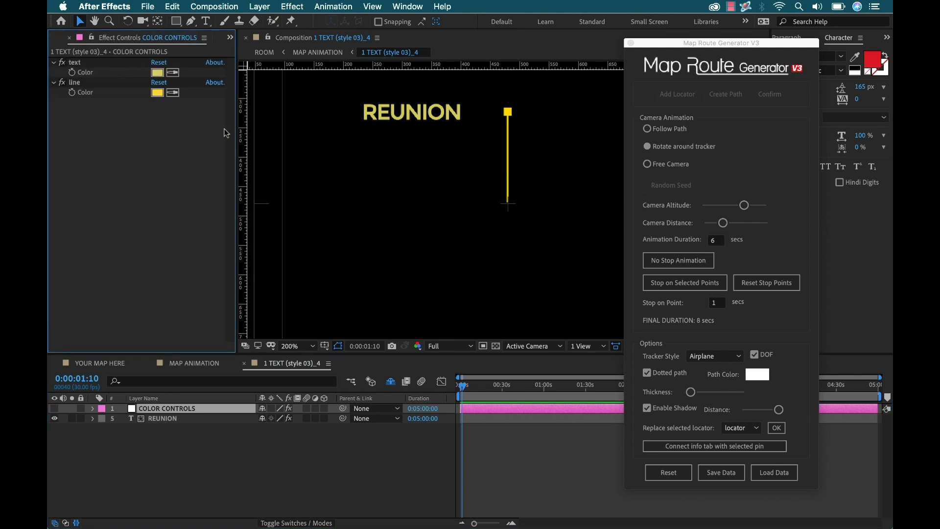
{"action": "left_click", "coordinate": [156, 93]}
{"action": "left_click_drag", "start_coordinate": [641, 394], "coordinate": [508, 362]}
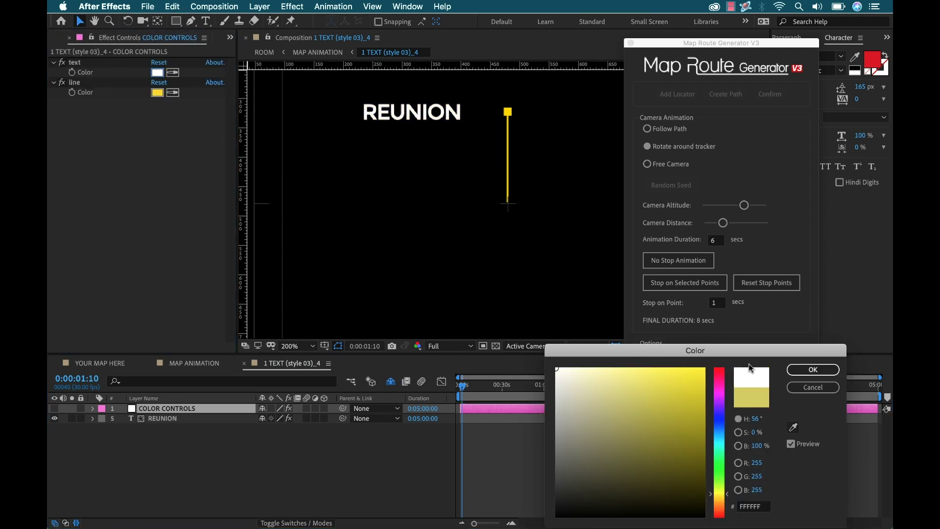
{"action": "left_click", "coordinate": [813, 370]}
Change the CORSICA label's text colour to white as well
{"action": "left_click", "coordinate": [194, 365]}
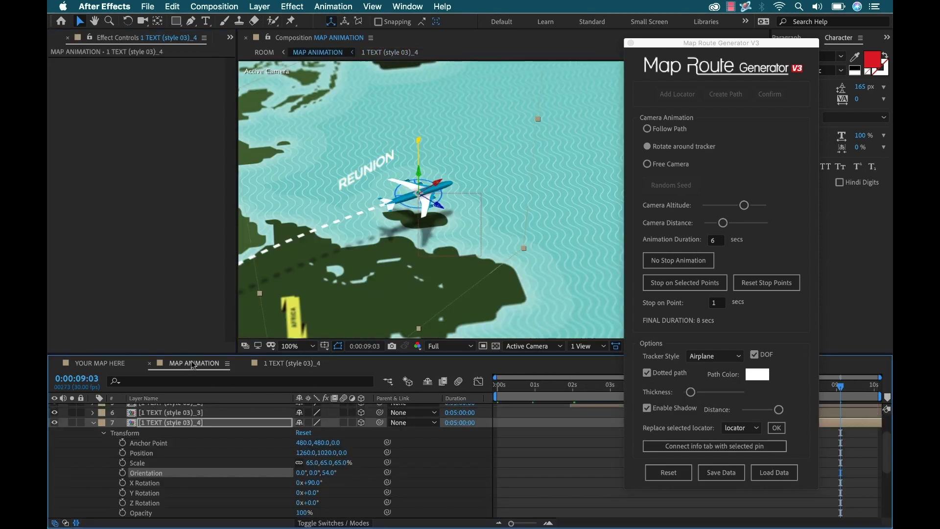
{"action": "double_click", "coordinate": [161, 412]}
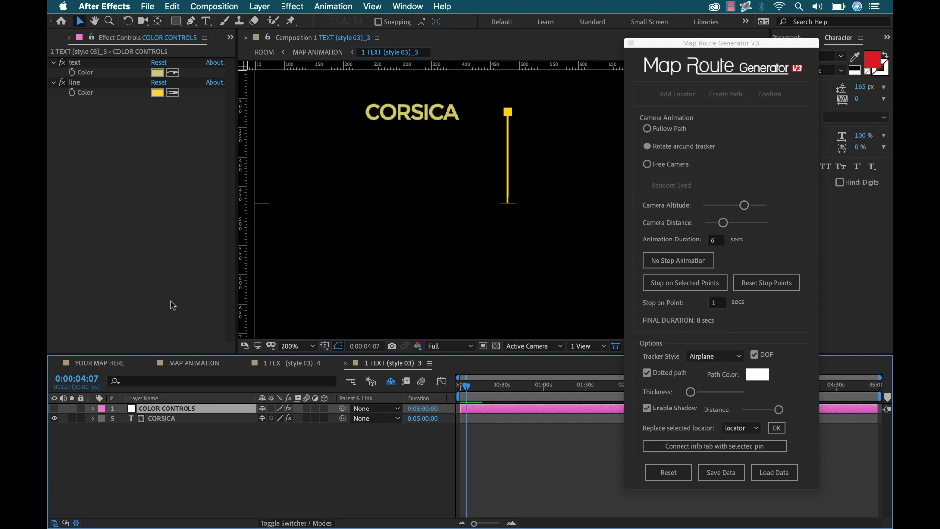
{"action": "left_click", "coordinate": [157, 73]}
{"action": "left_click", "coordinate": [560, 372]}
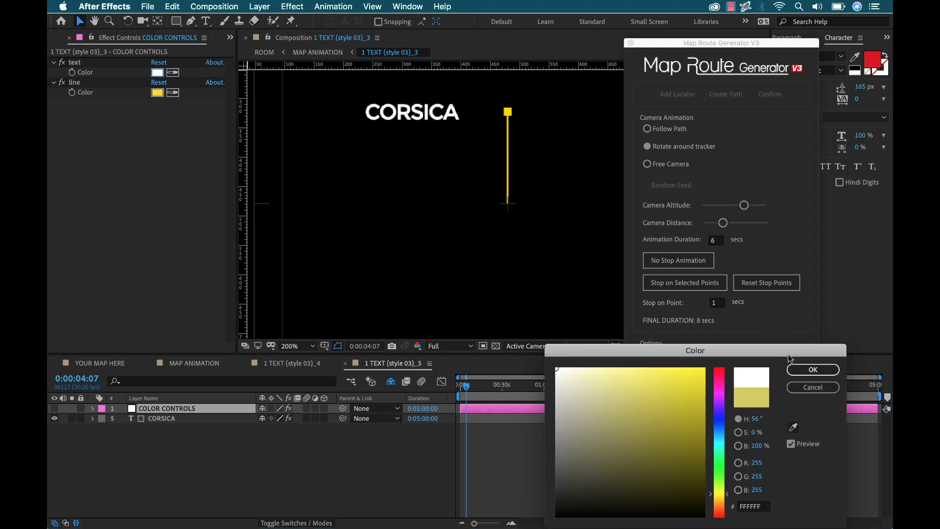